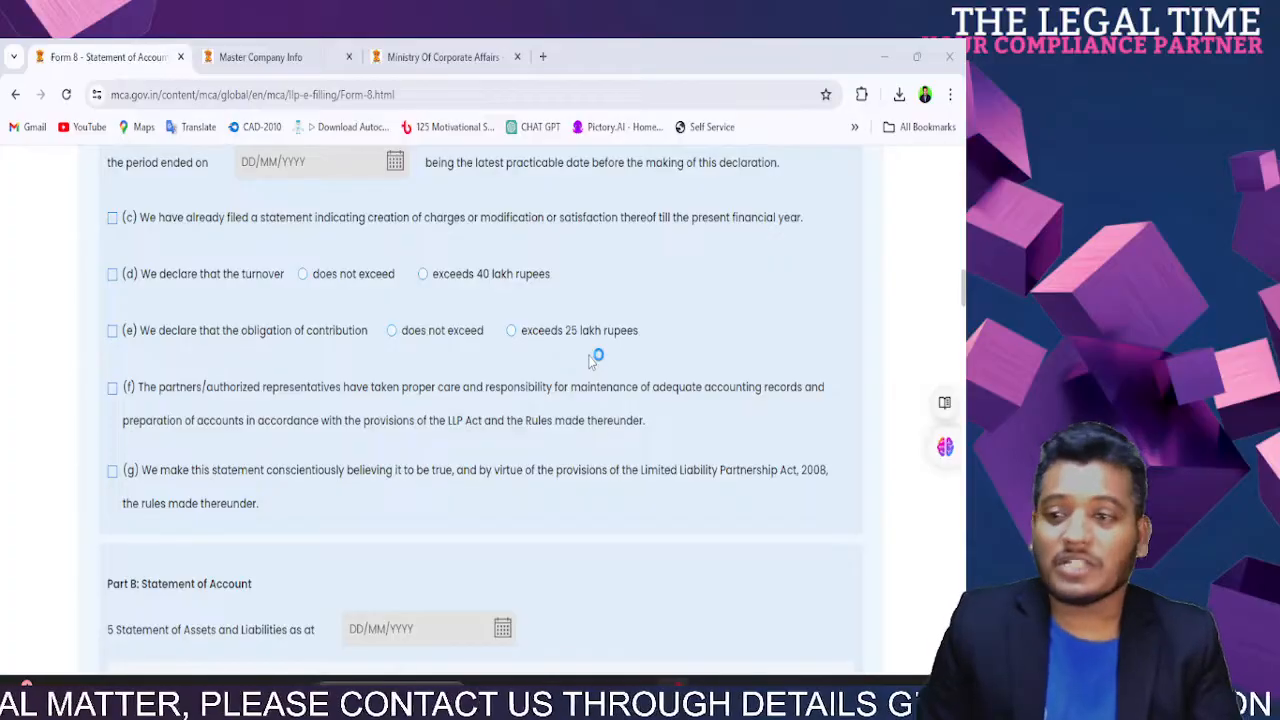
Step: Set the filing purpose to Statement of Account and Solvency after briefly trying Charge
scroll(561, 415, "up", 6)
scroll(561, 415, "up", 6)
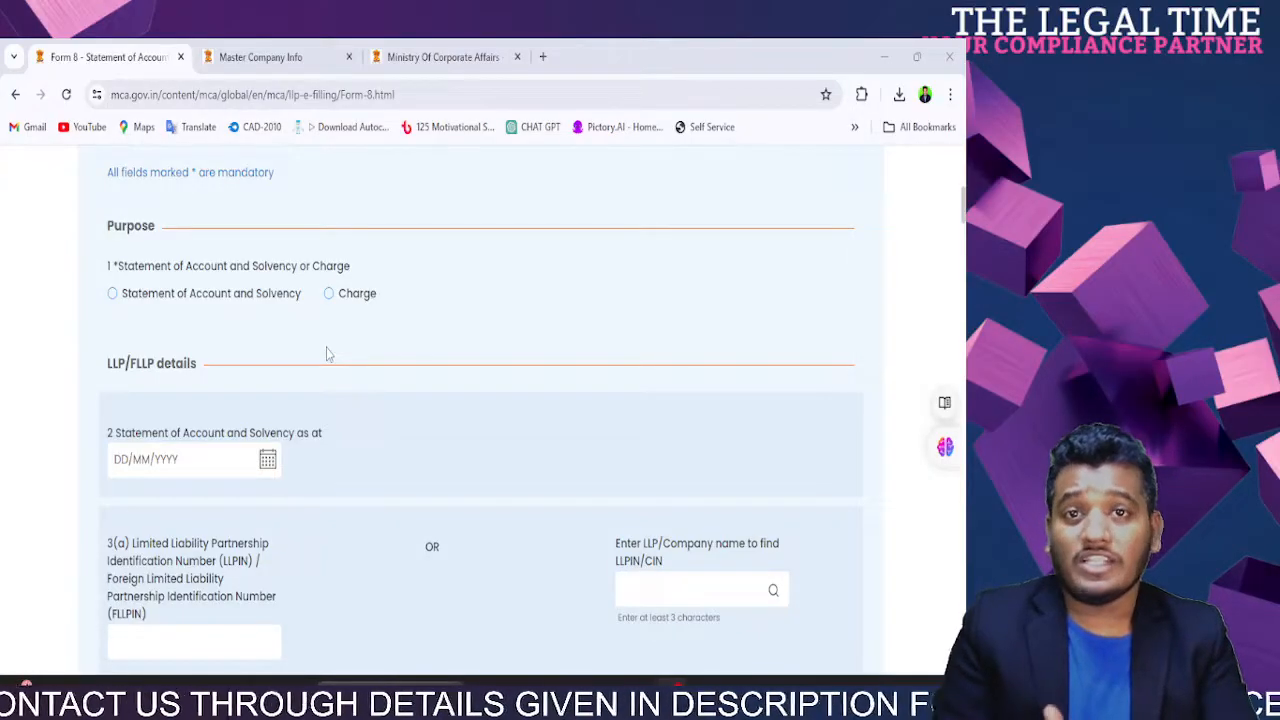
scroll(327, 353, "down", 20)
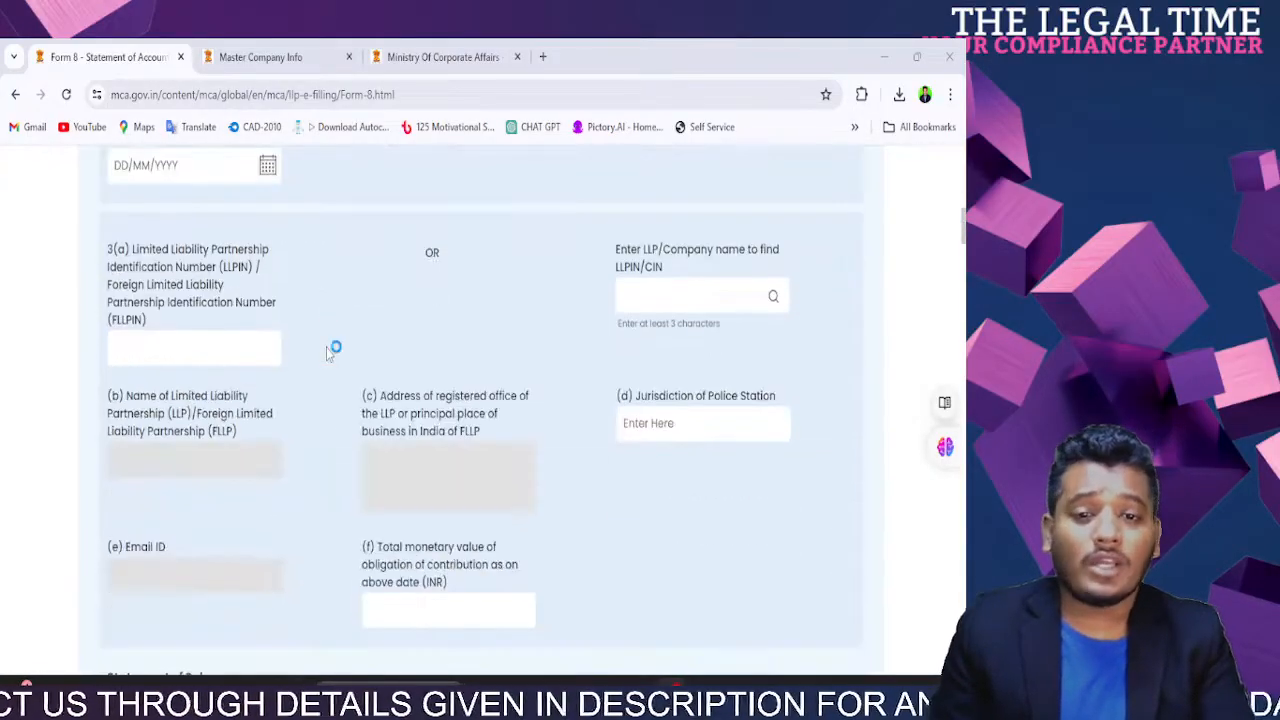
scroll(327, 353, "down", 3)
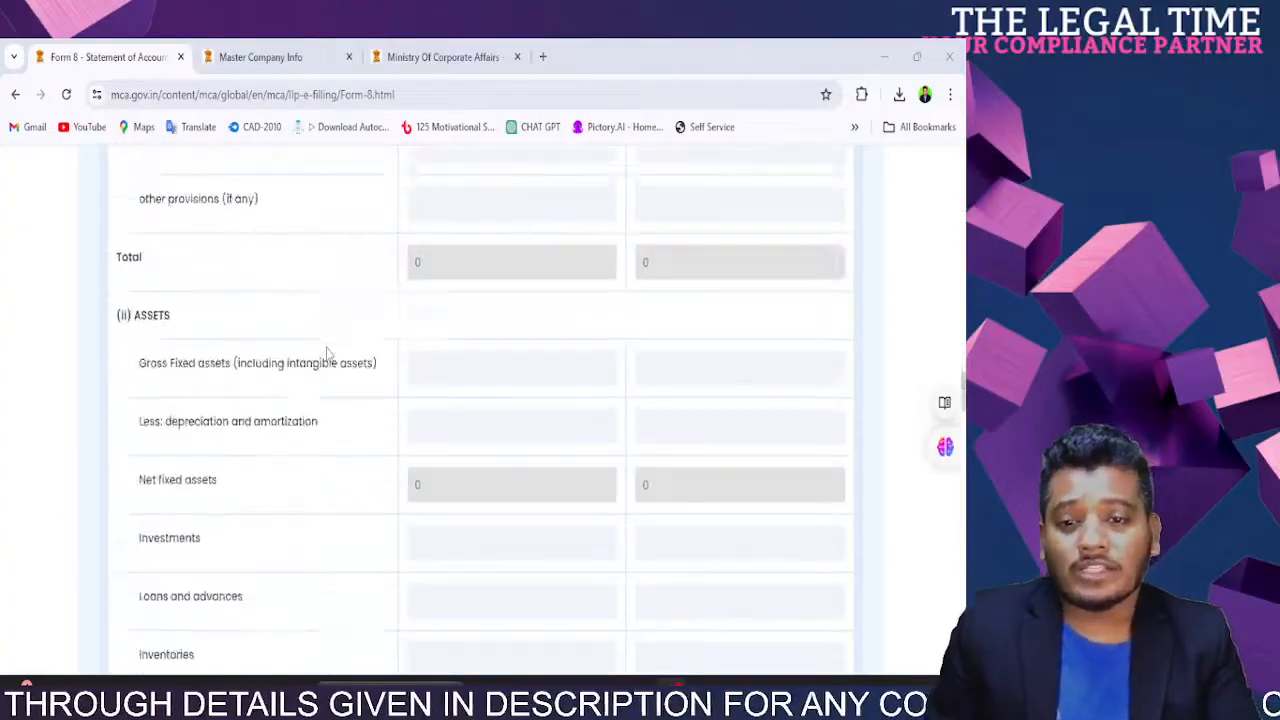
scroll(327, 353, "up", 8)
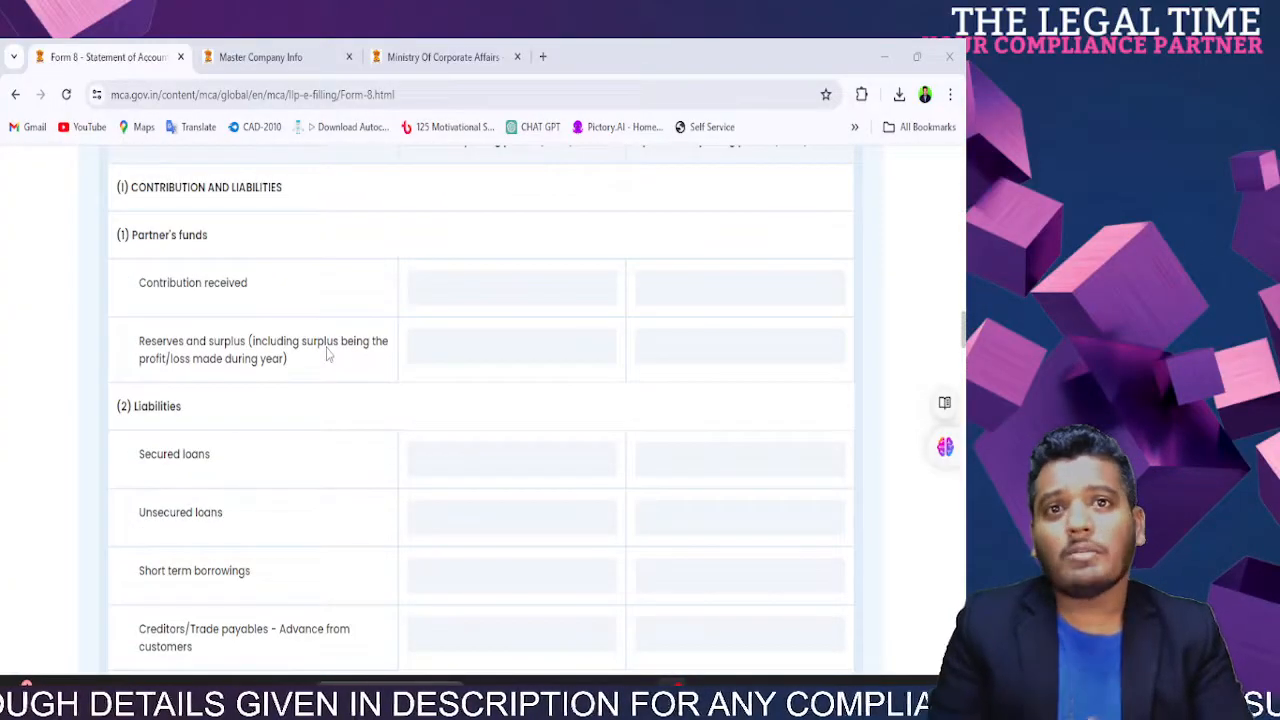
scroll(326, 353, "up", 5)
scroll(326, 353, "down", 5)
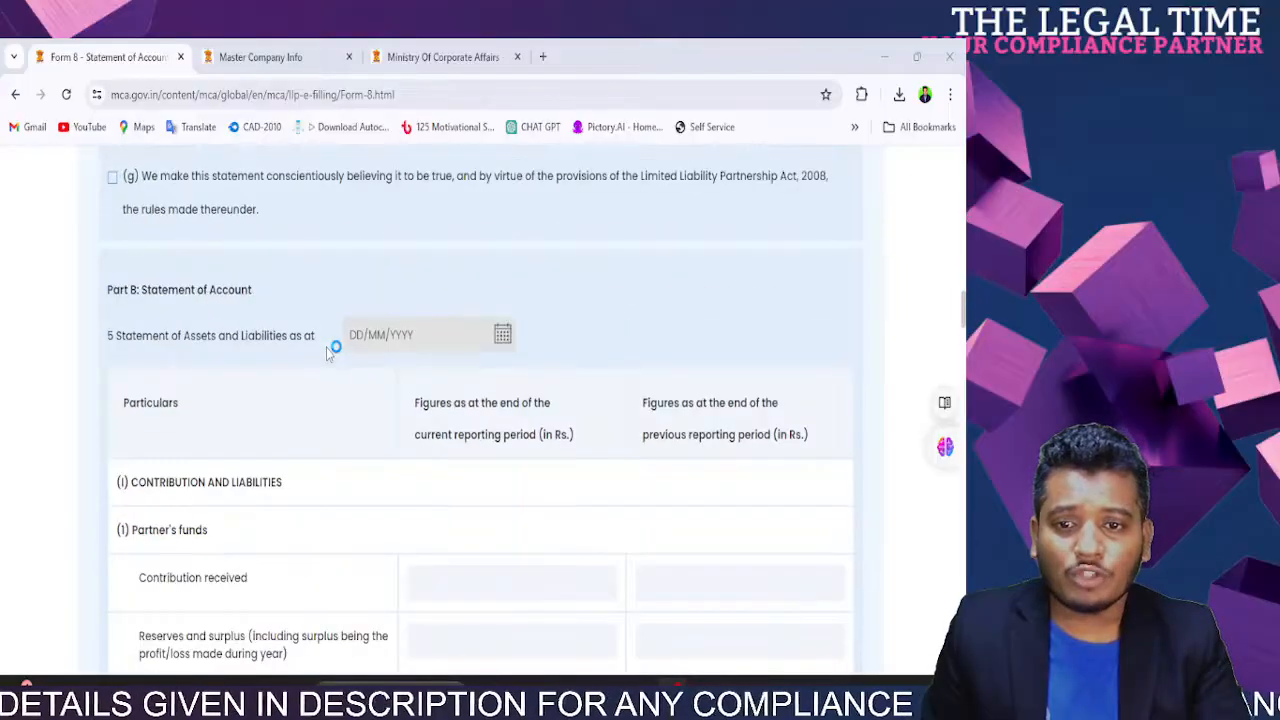
scroll(324, 358, "down", 10)
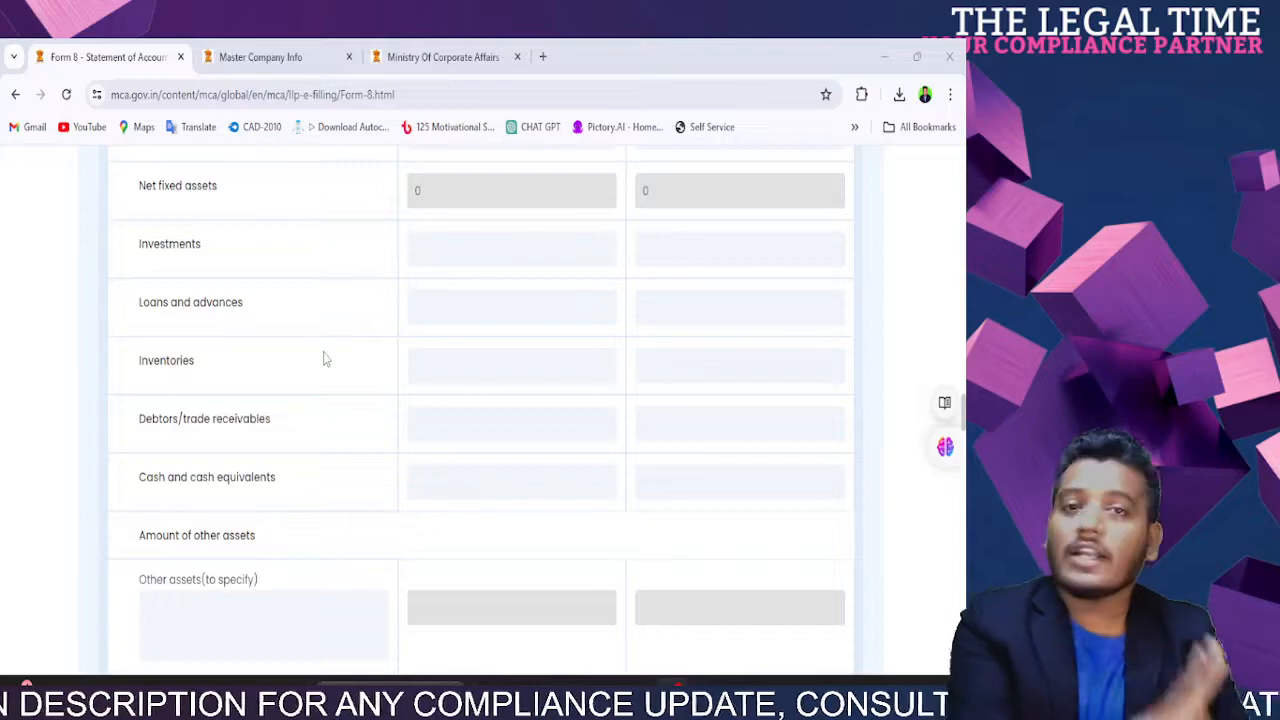
scroll(324, 358, "up", 15)
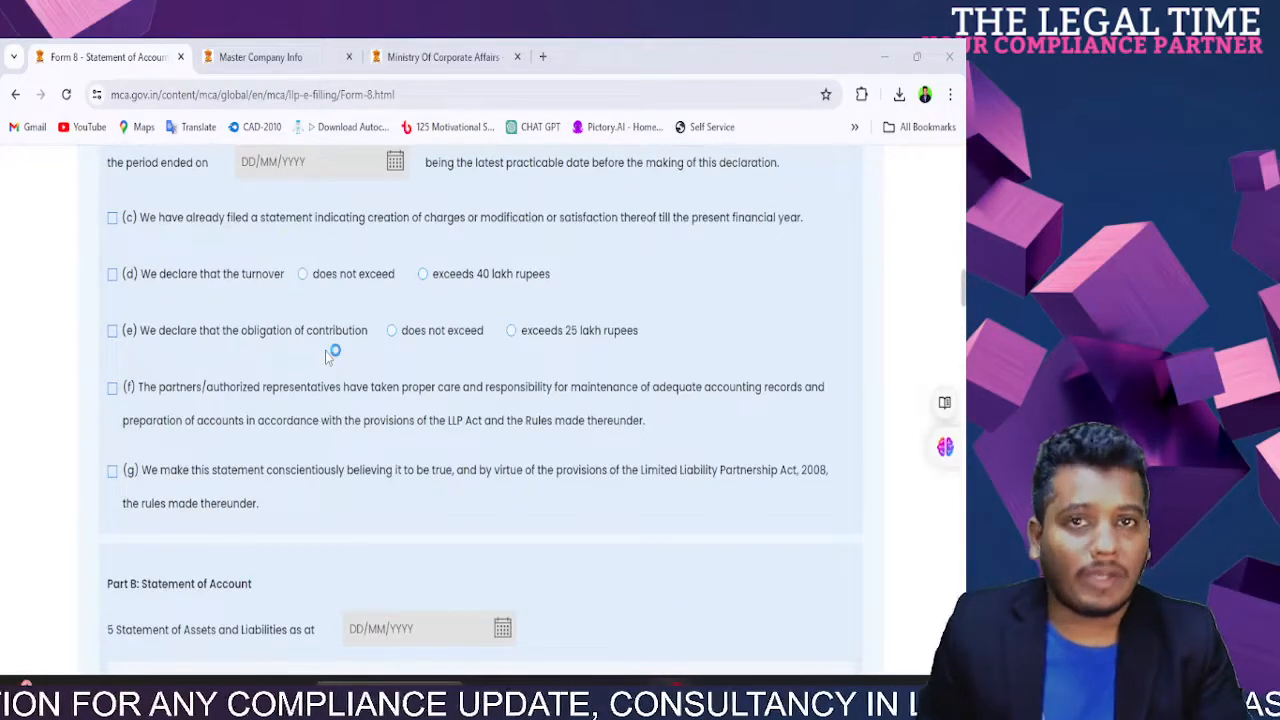
scroll(325, 357, "up", 6)
scroll(325, 357, "down", 3)
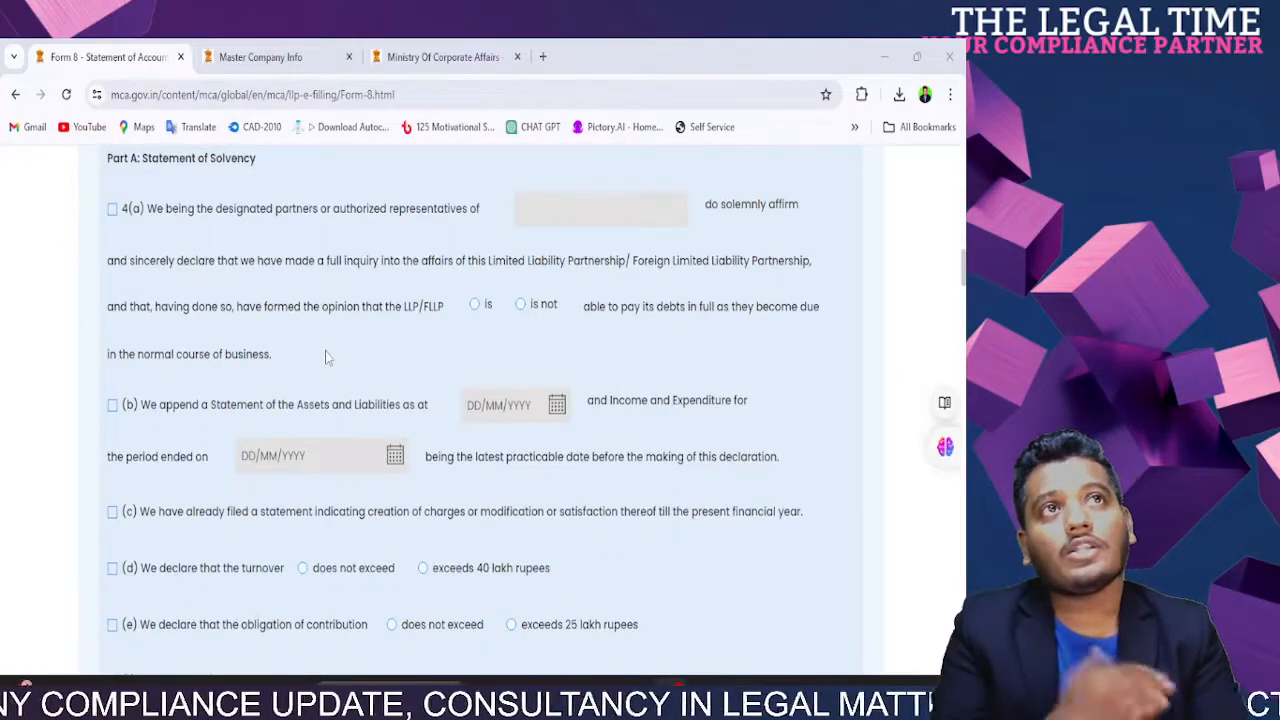
scroll(327, 357, "up", 3)
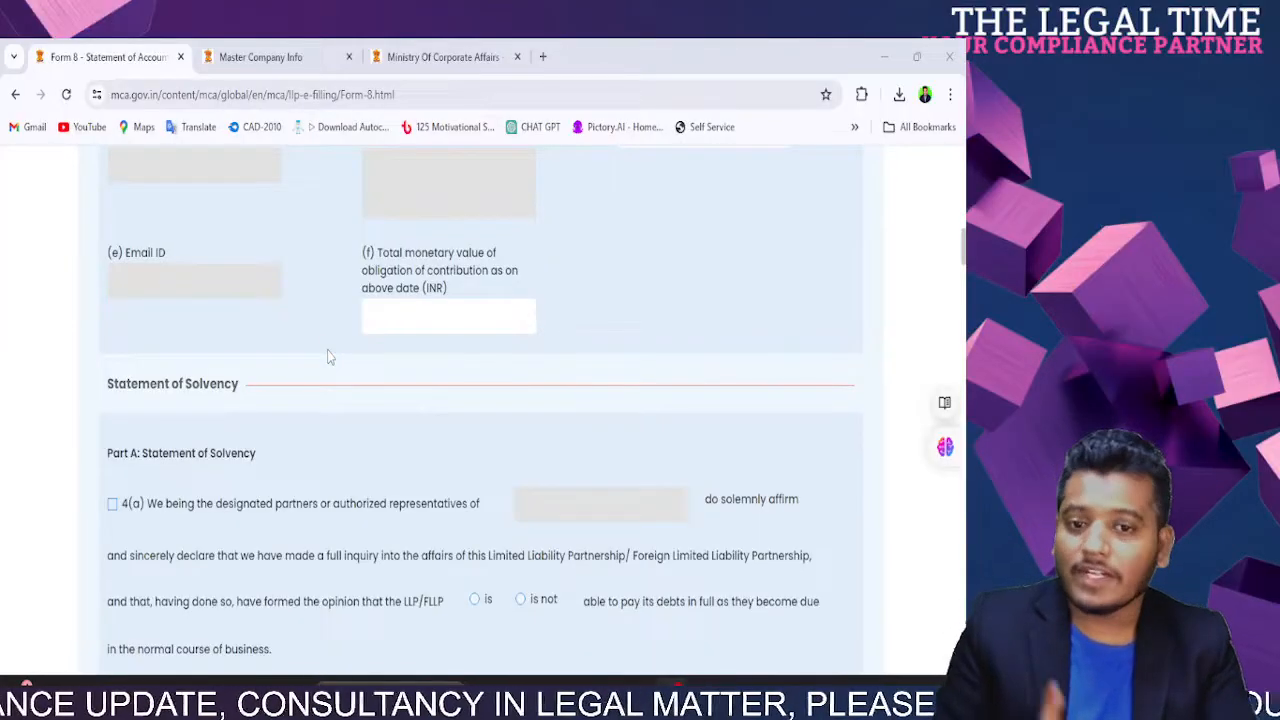
scroll(327, 357, "up", 6)
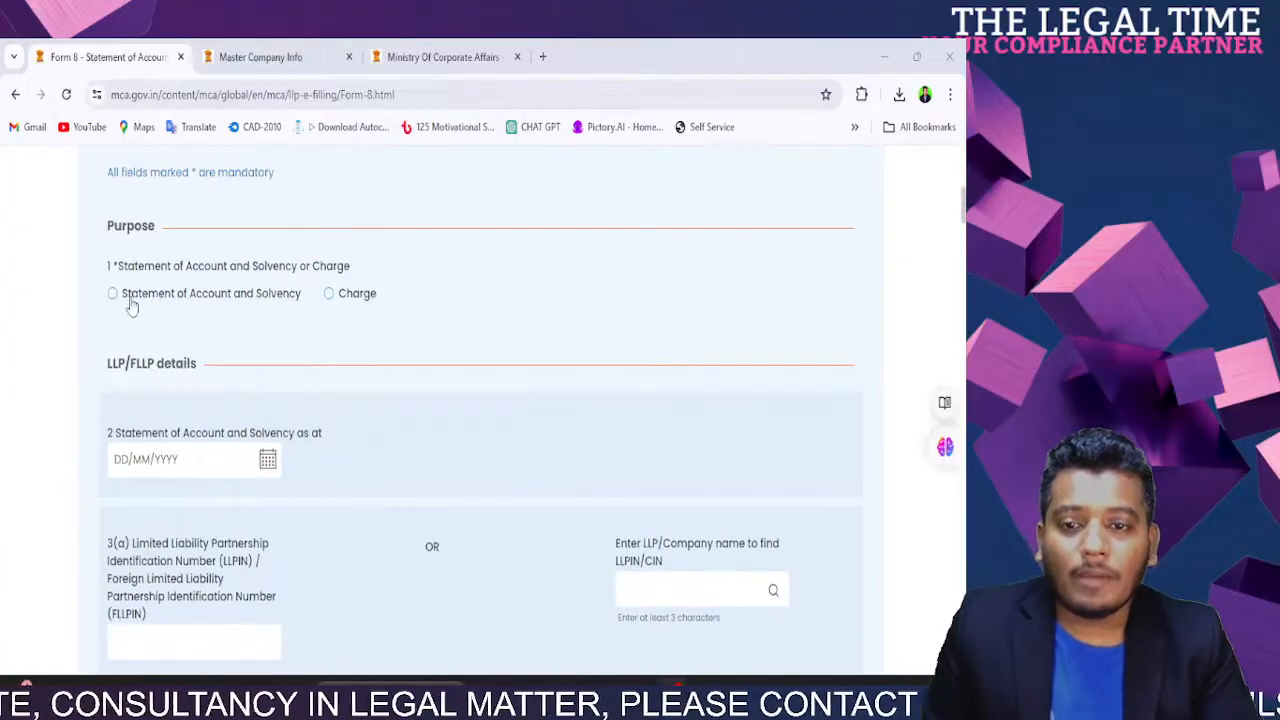
left_click(127, 299)
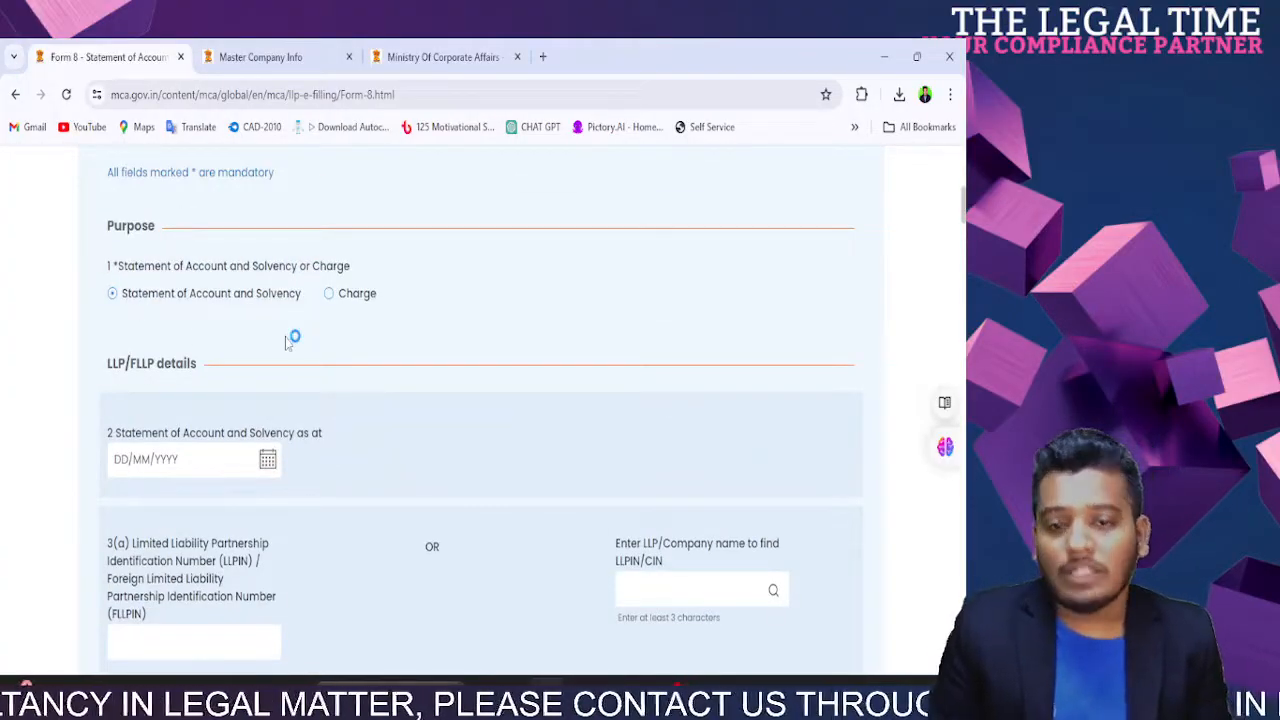
left_click(332, 302)
scroll(400, 443, "down", 15)
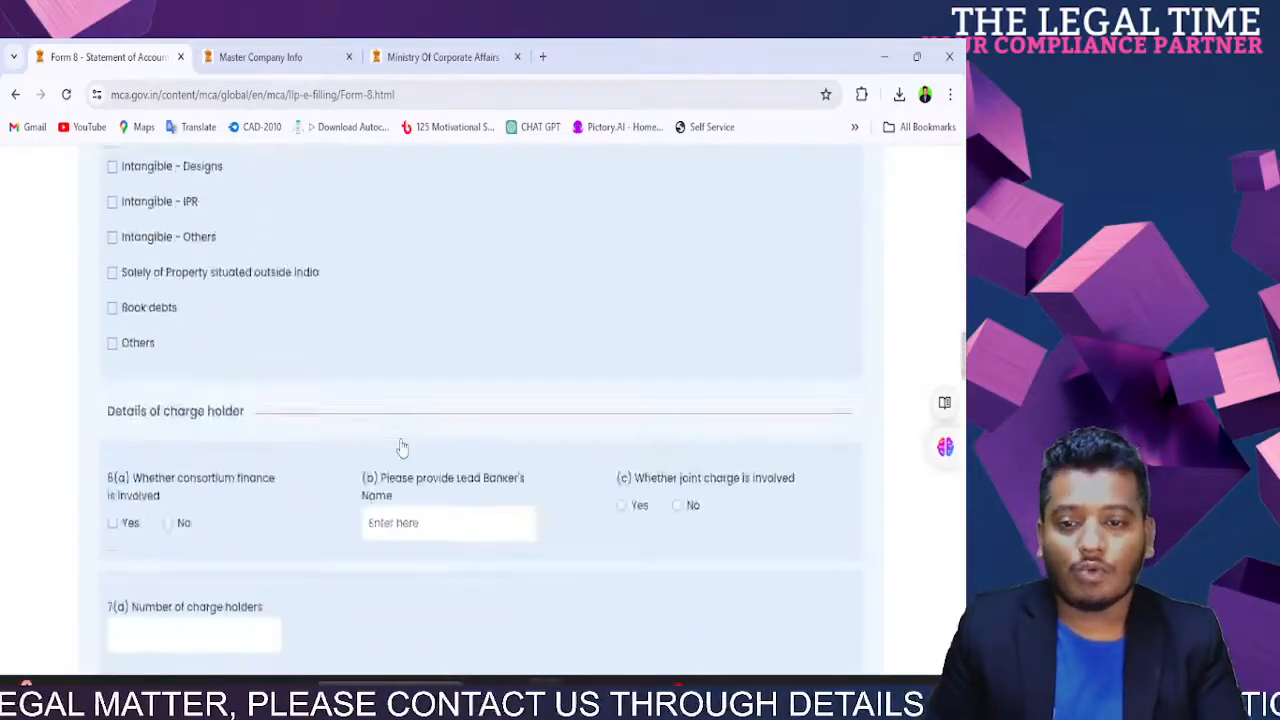
scroll(401, 446, "up", 15)
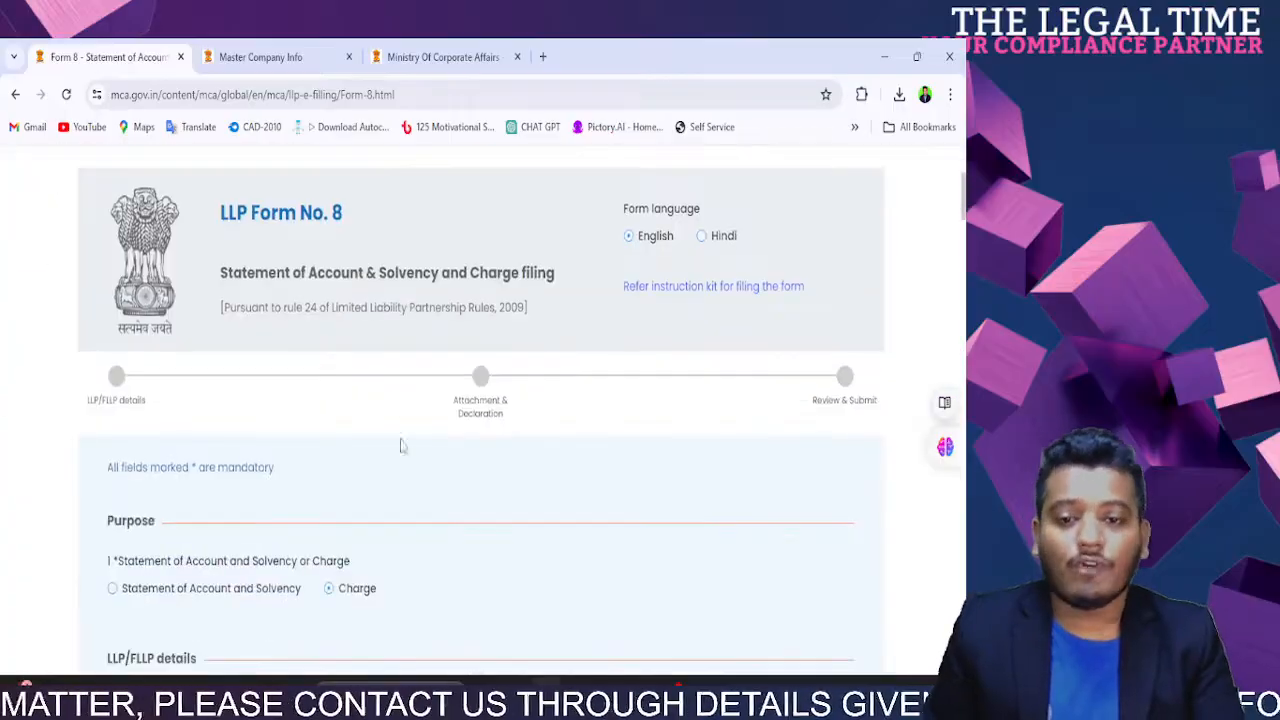
left_click(116, 591)
scroll(468, 583, "down", 3)
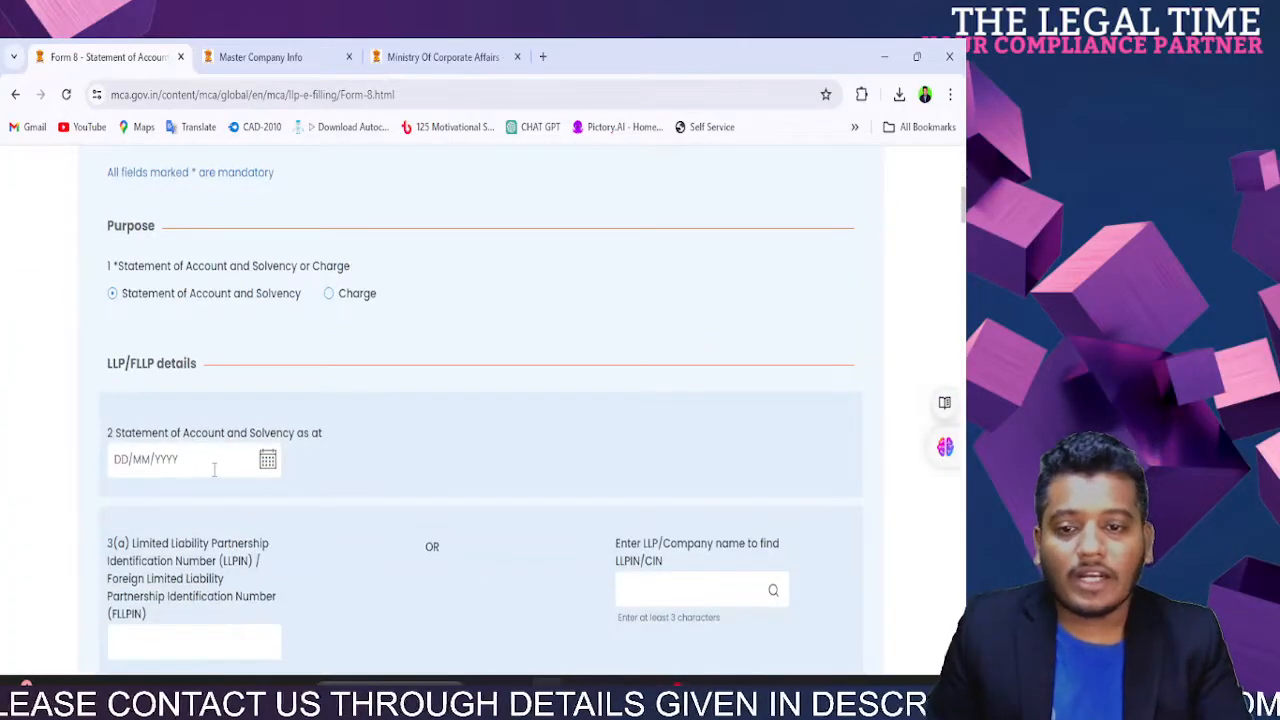
Step: Pick 31/03/2024 as the statement date from the calendar
left_click(268, 462)
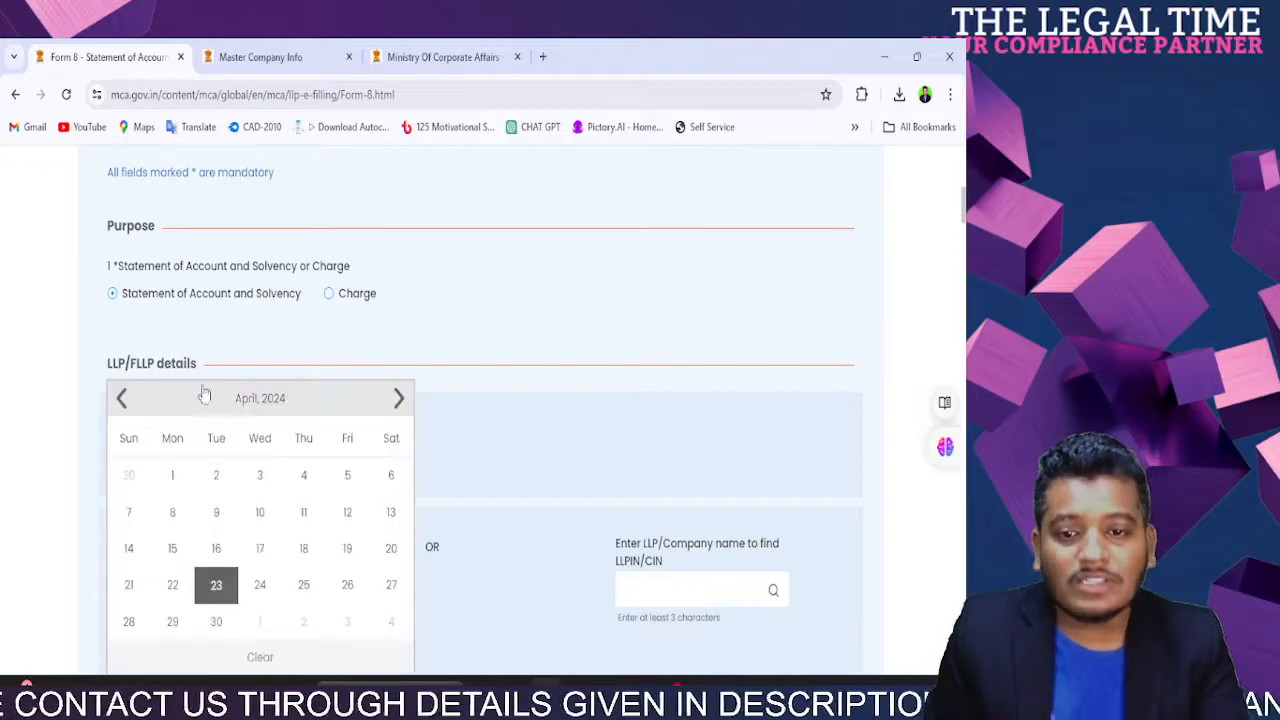
left_click(121, 399)
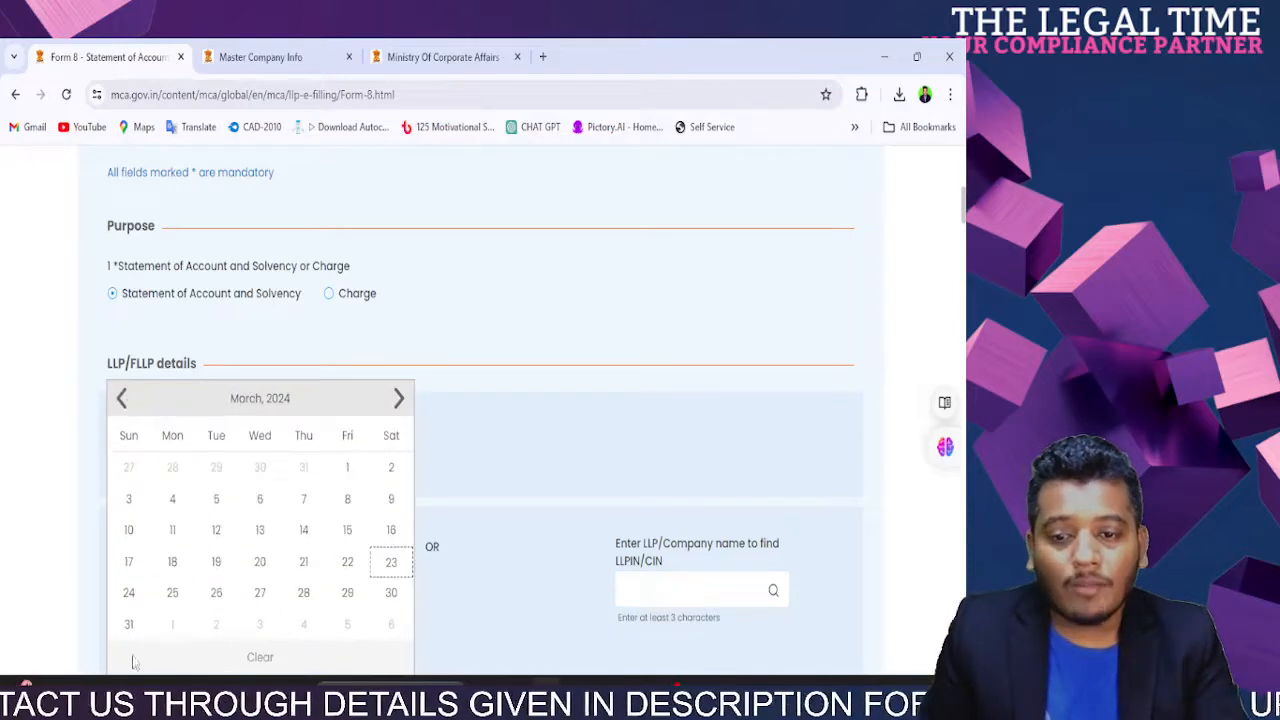
left_click(129, 625)
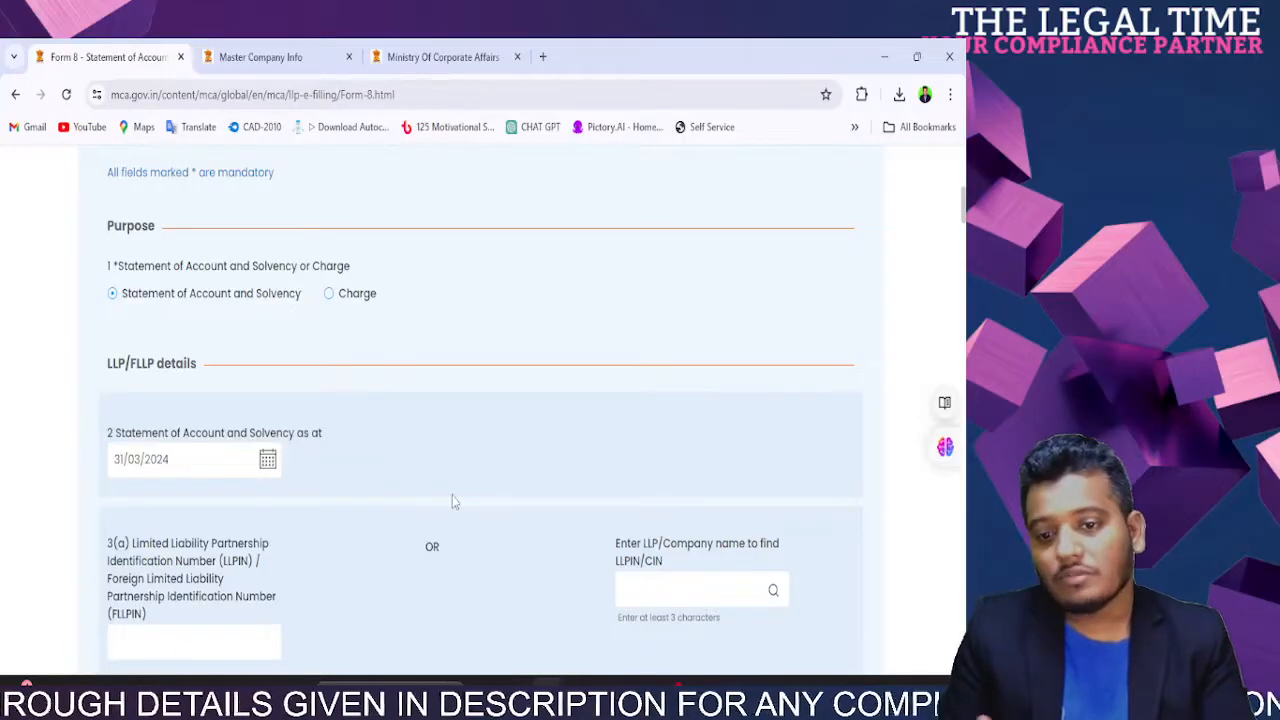
scroll(452, 502, "down", 3)
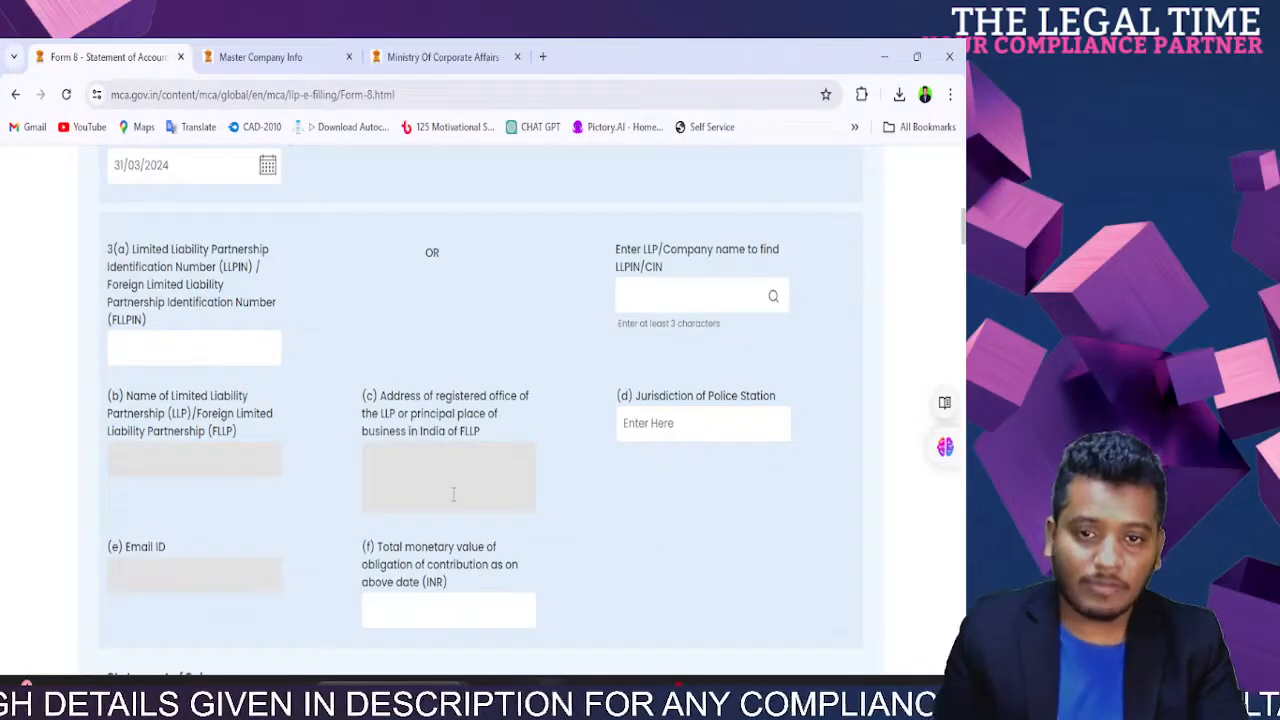
scroll(453, 494, "up", 3)
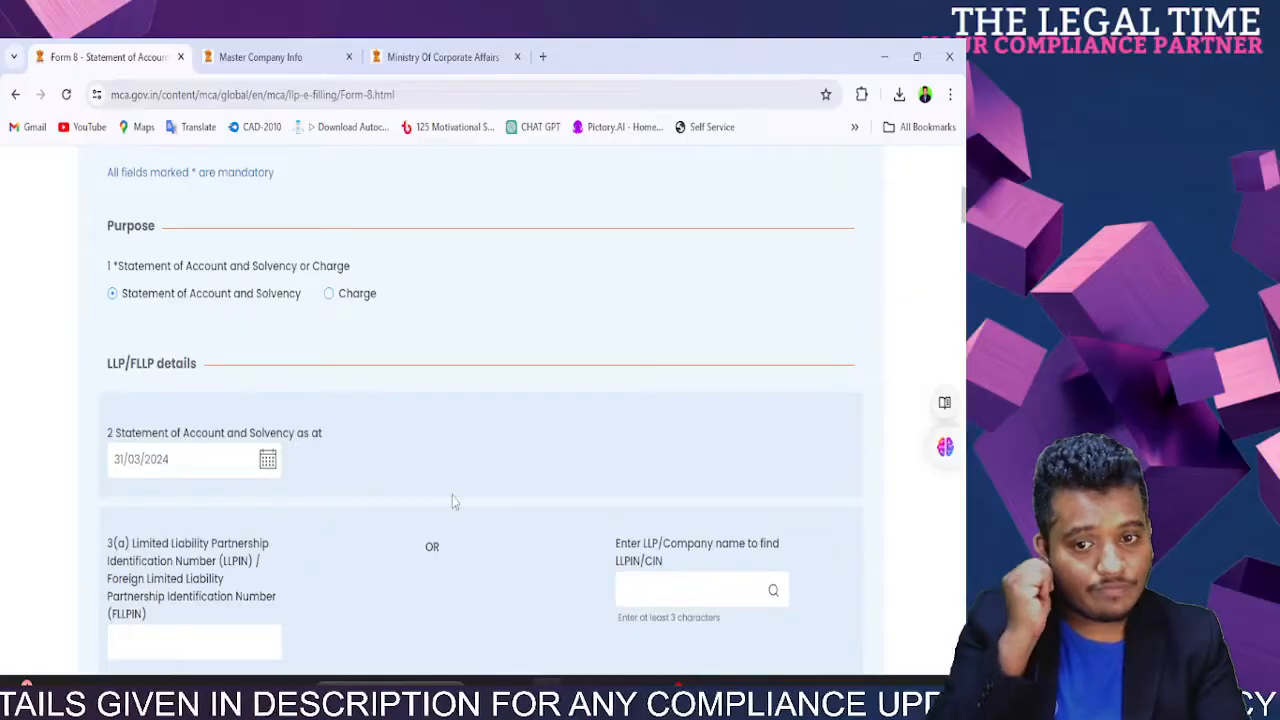
scroll(452, 502, "down", 3)
Step: Paste the LLPIN from Master Company Info so name, address, e-mail and police station auto-fill
left_click(170, 348)
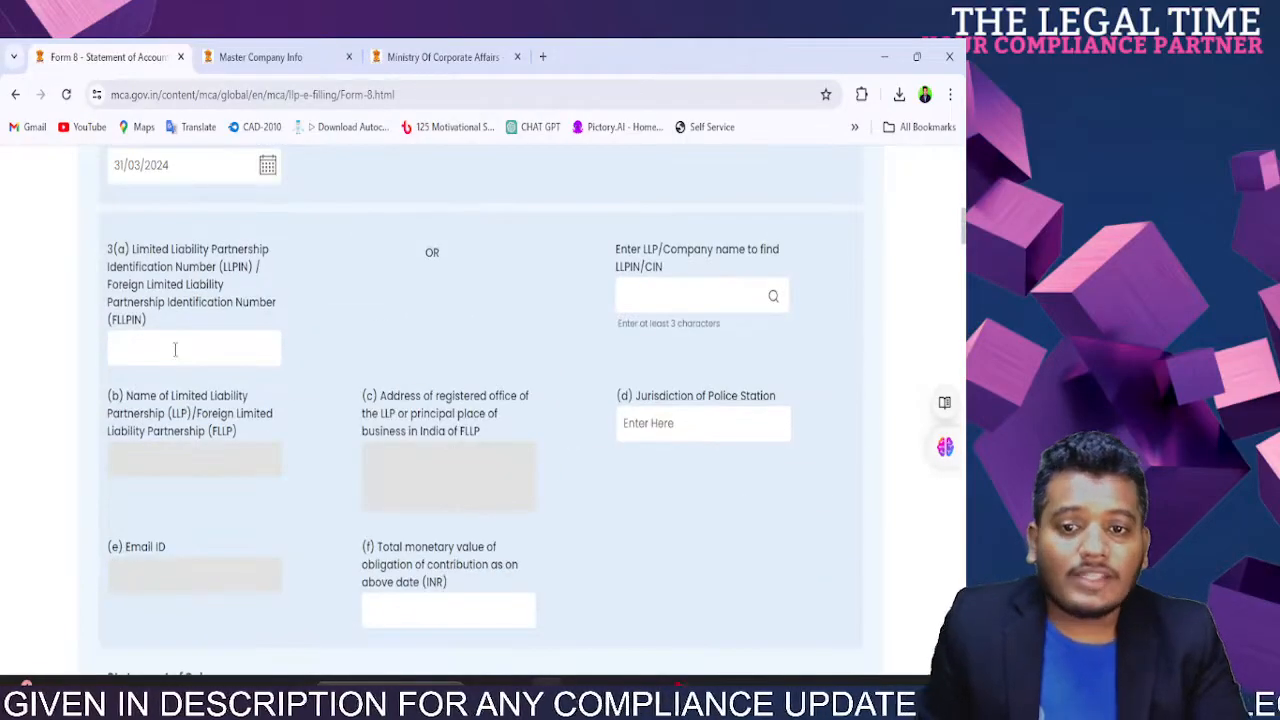
left_click(245, 60)
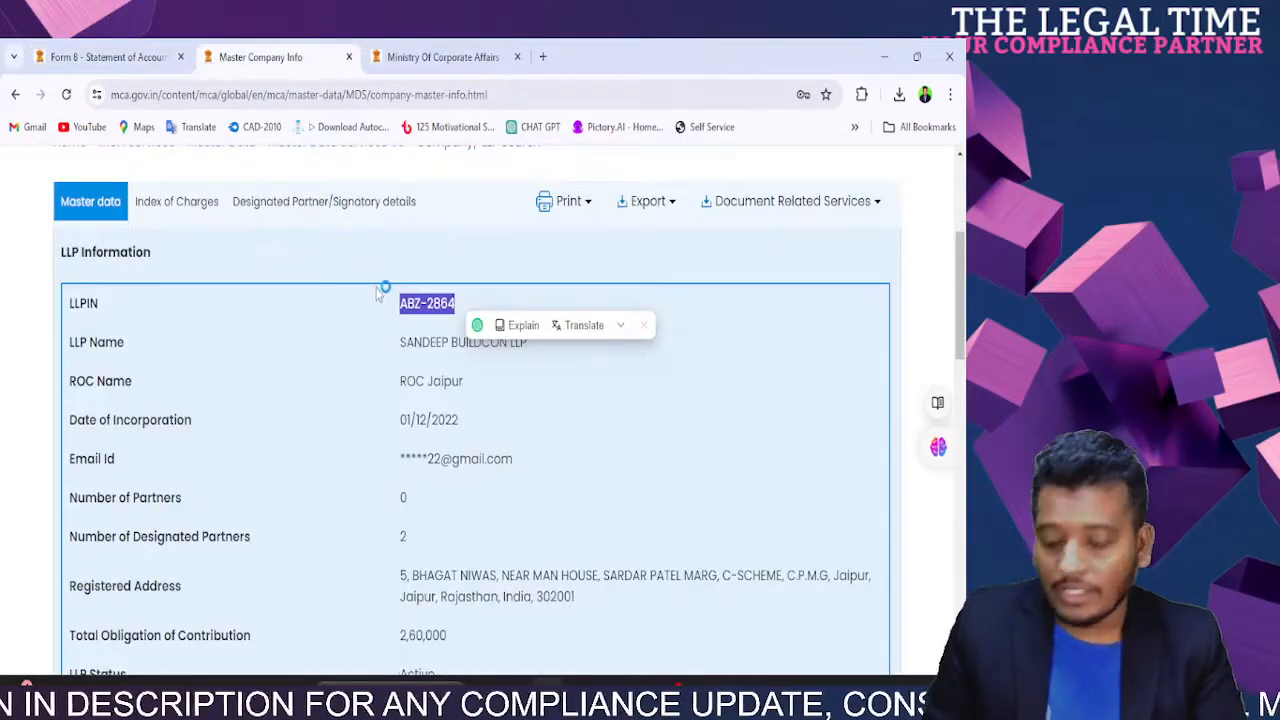
left_click(105, 57)
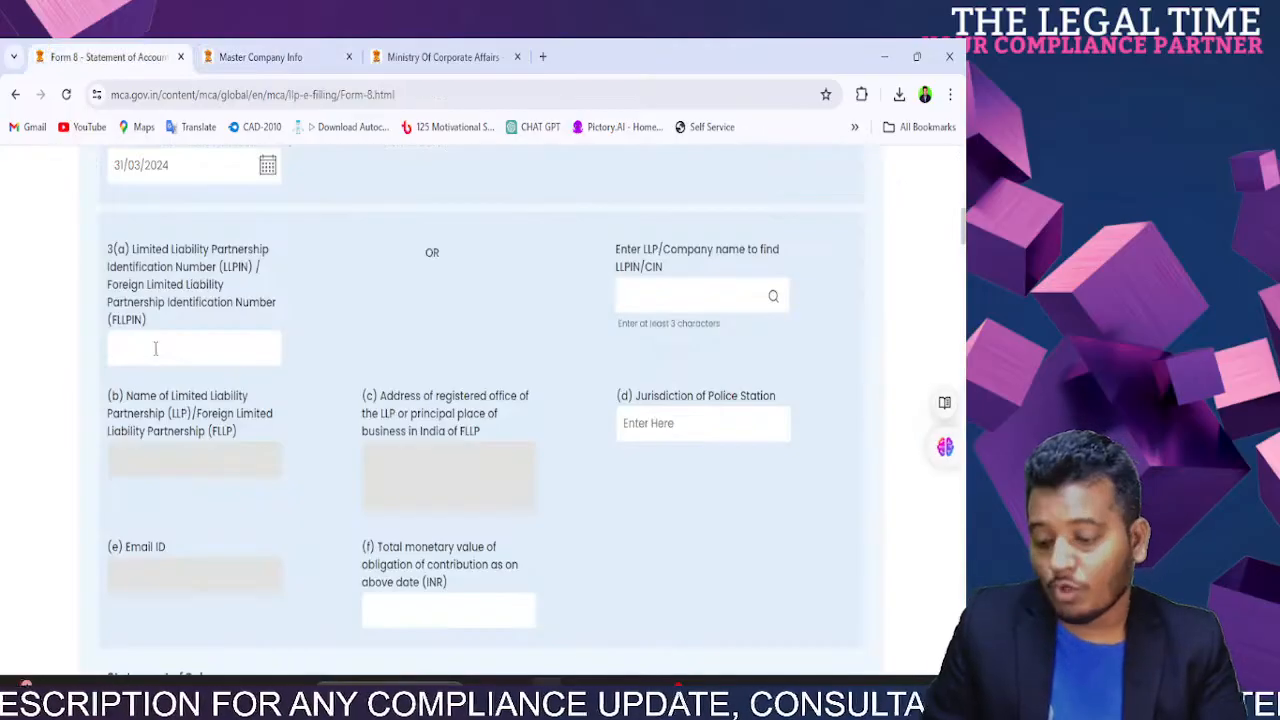
left_click(443, 332)
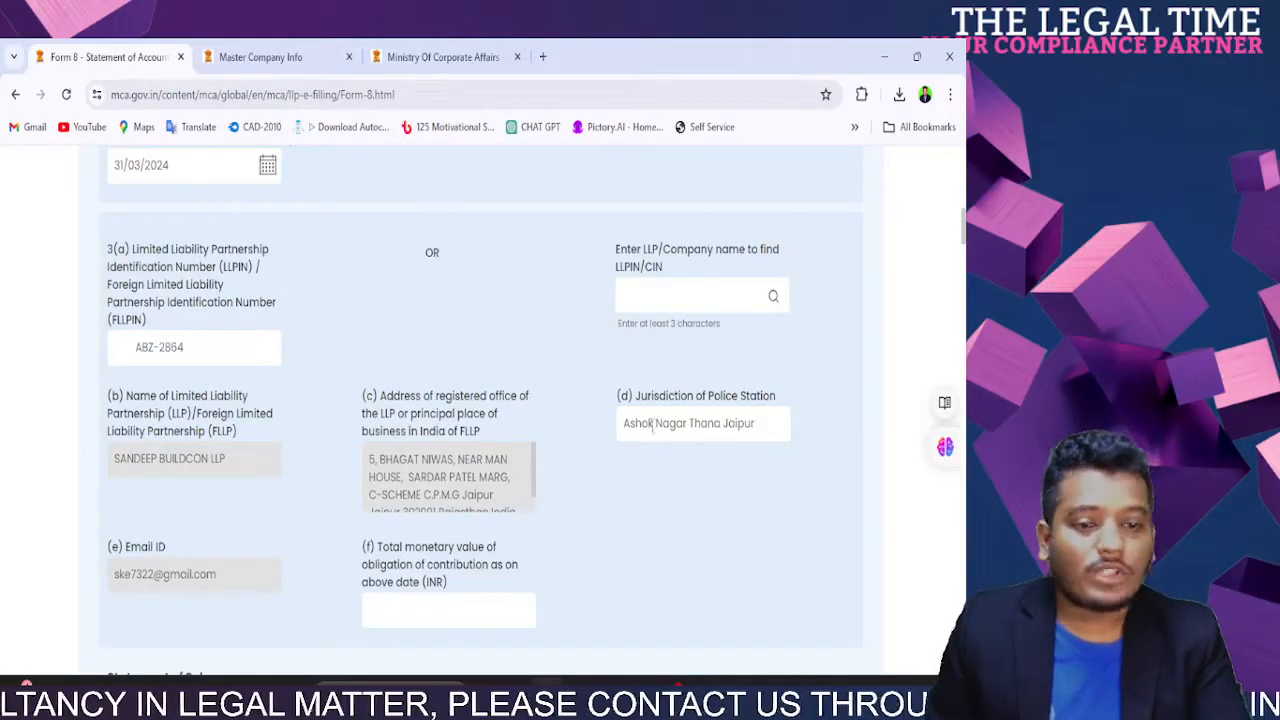
left_click_drag(641, 423, 737, 422)
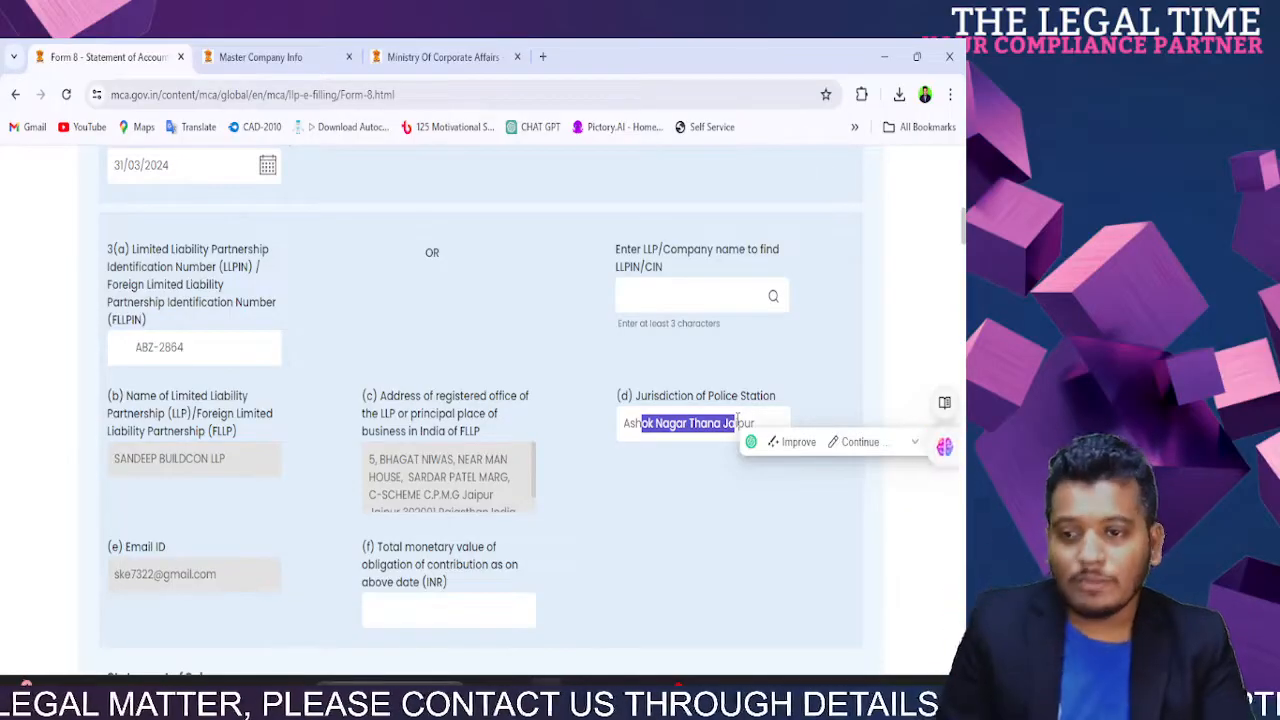
scroll(737, 420, "down", 3)
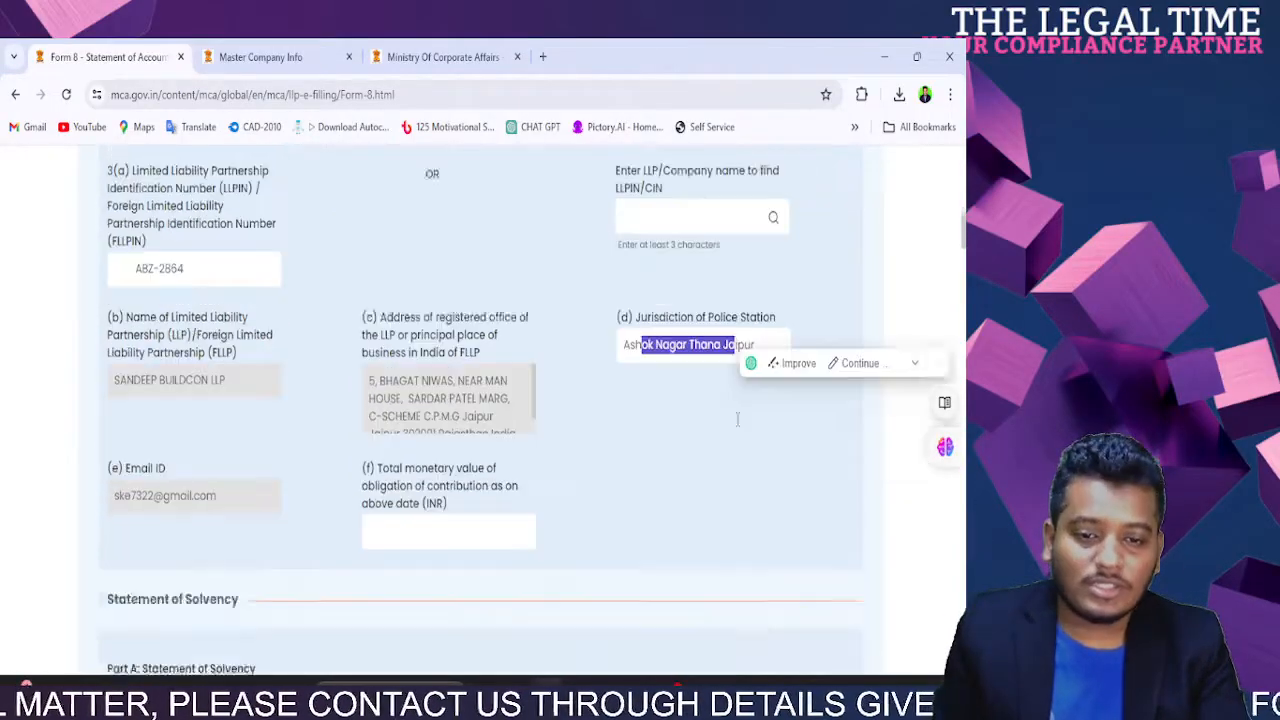
Step: Tick solvency clause (b), appending the assets and liabilities statement as at 31/03/2024
scroll(281, 456, "down", 4)
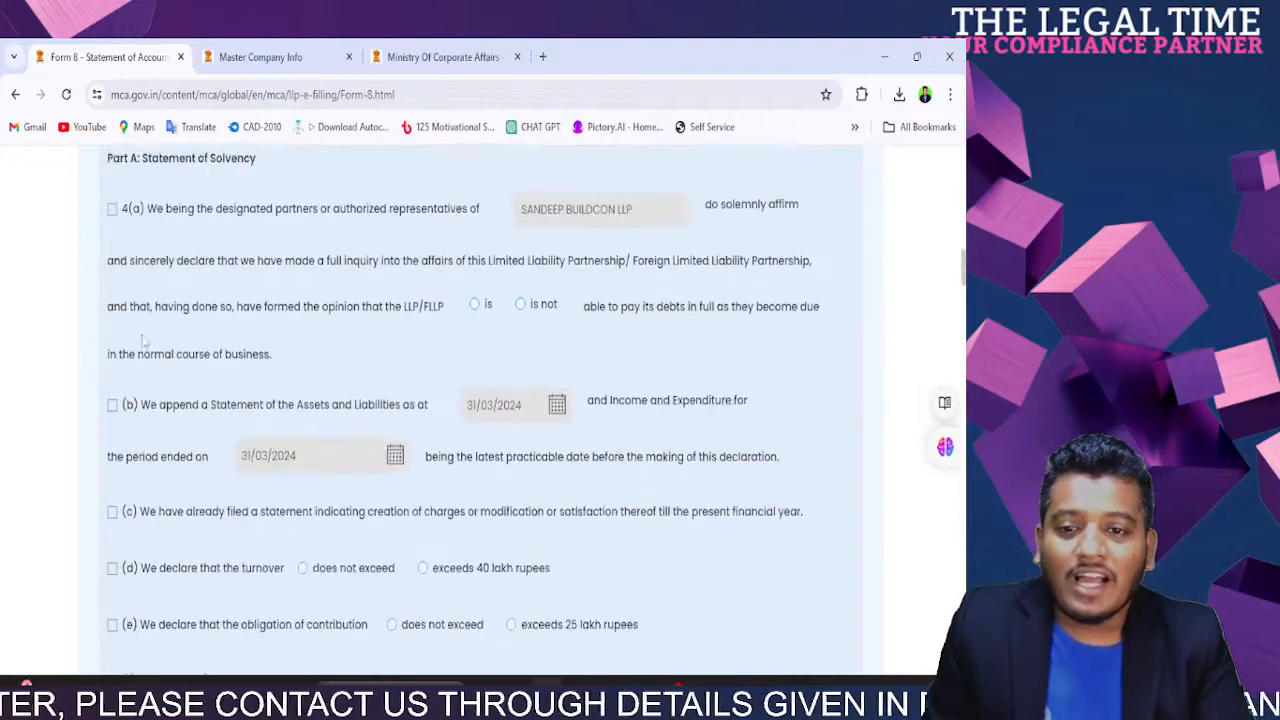
scroll(251, 165, "up", 2)
left_click_drag(242, 231, 107, 231)
left_click(240, 321)
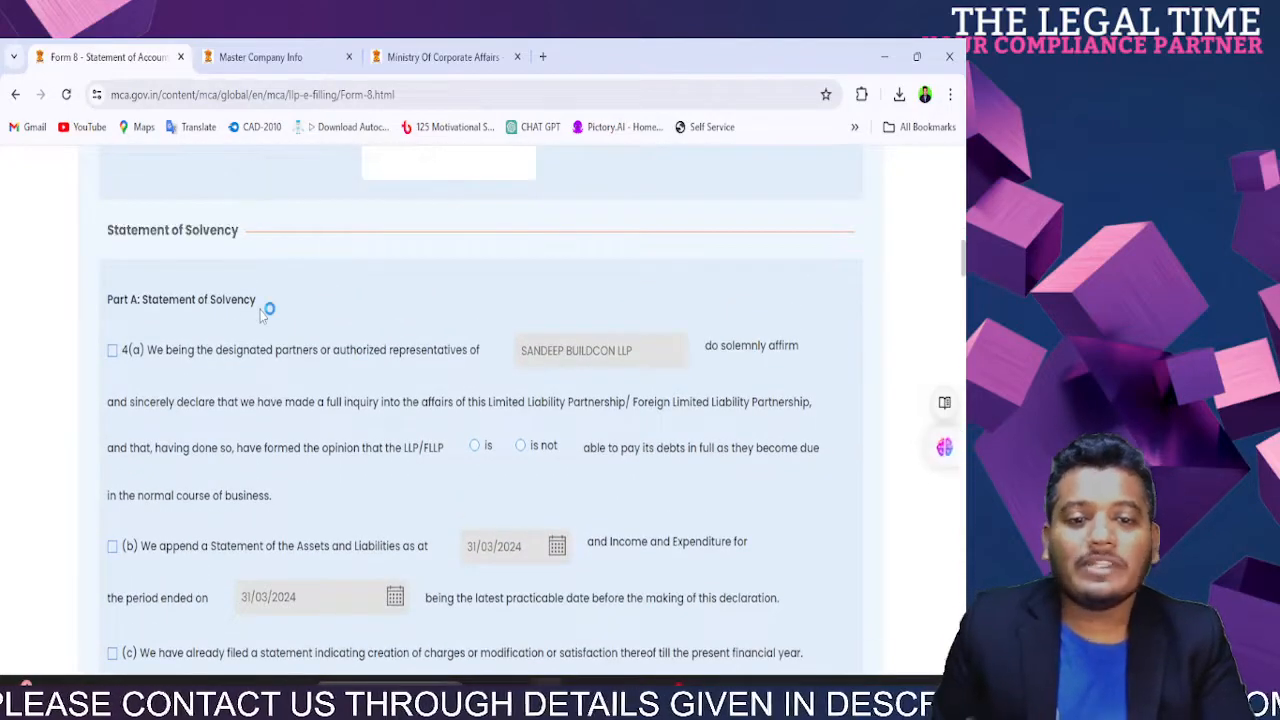
left_click(112, 350)
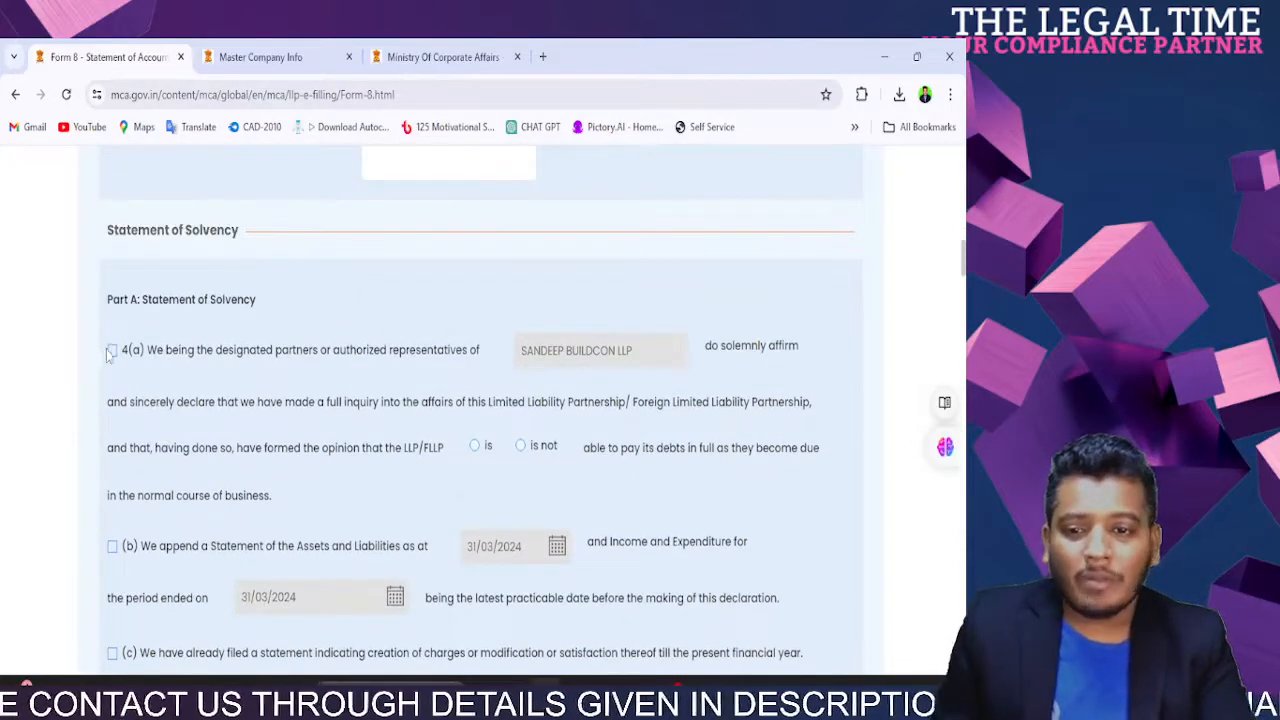
left_click(474, 447)
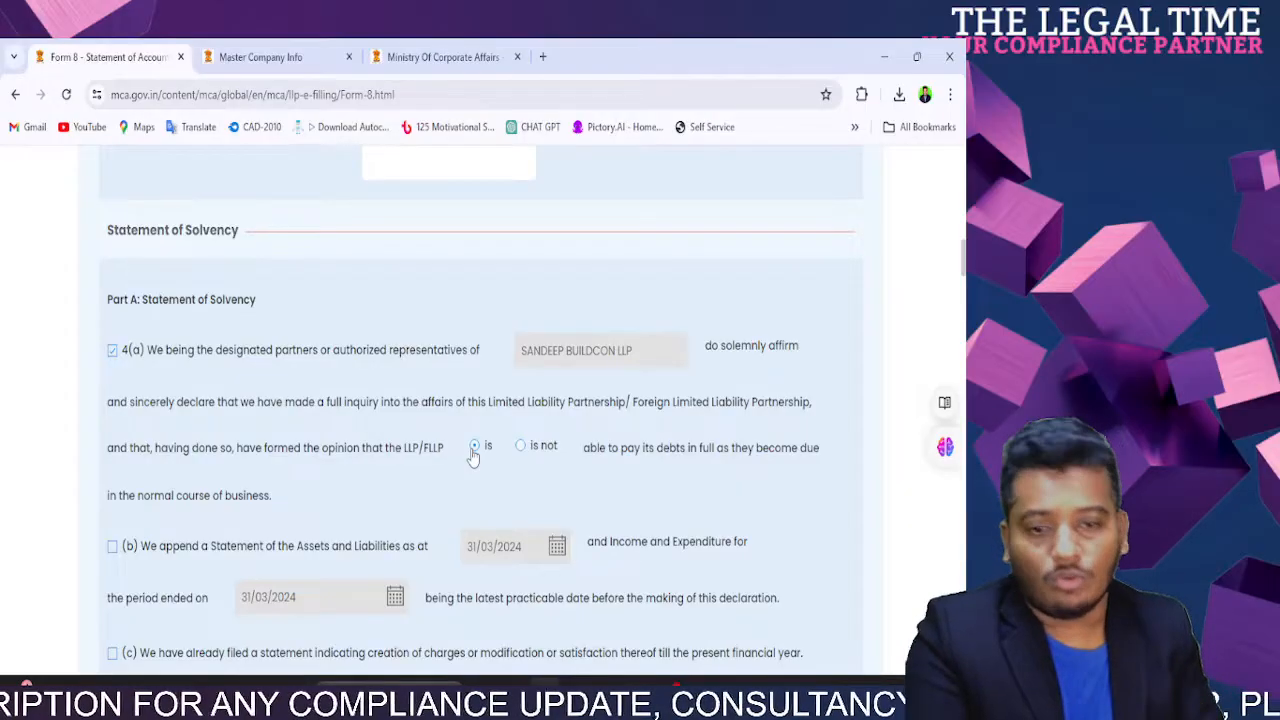
scroll(474, 456, "down", 3)
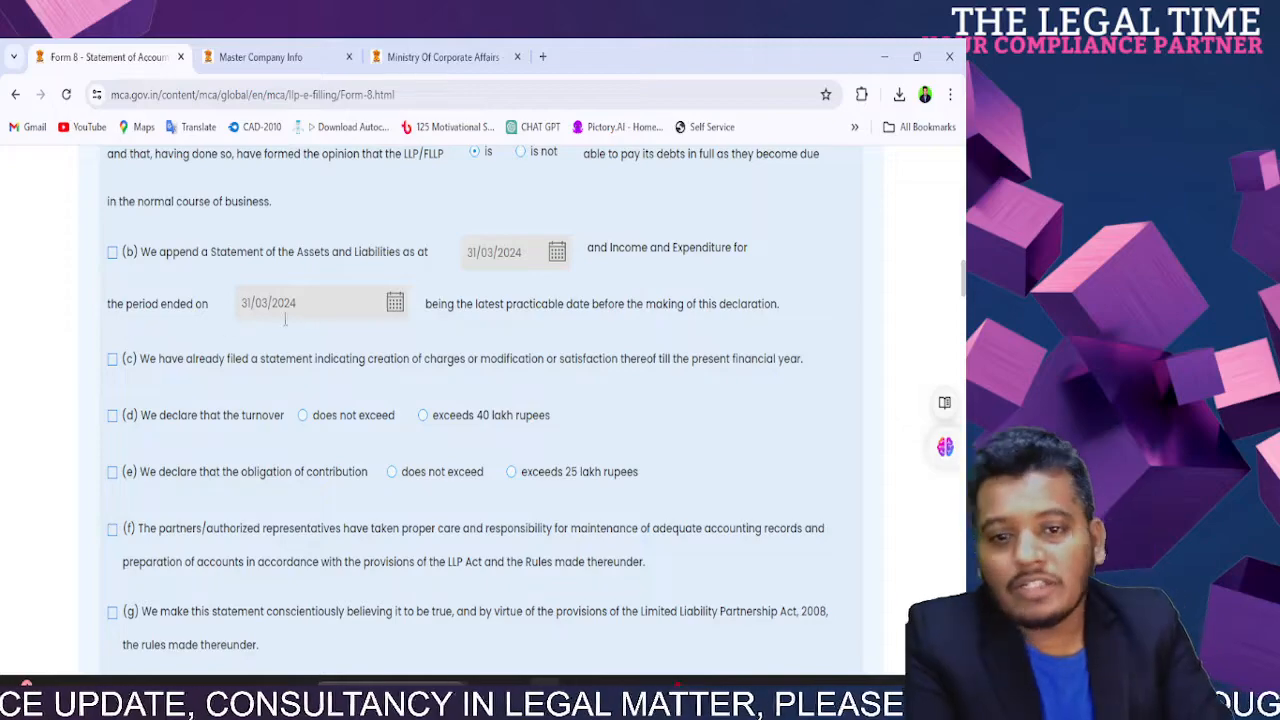
scroll(265, 335, "up", 5)
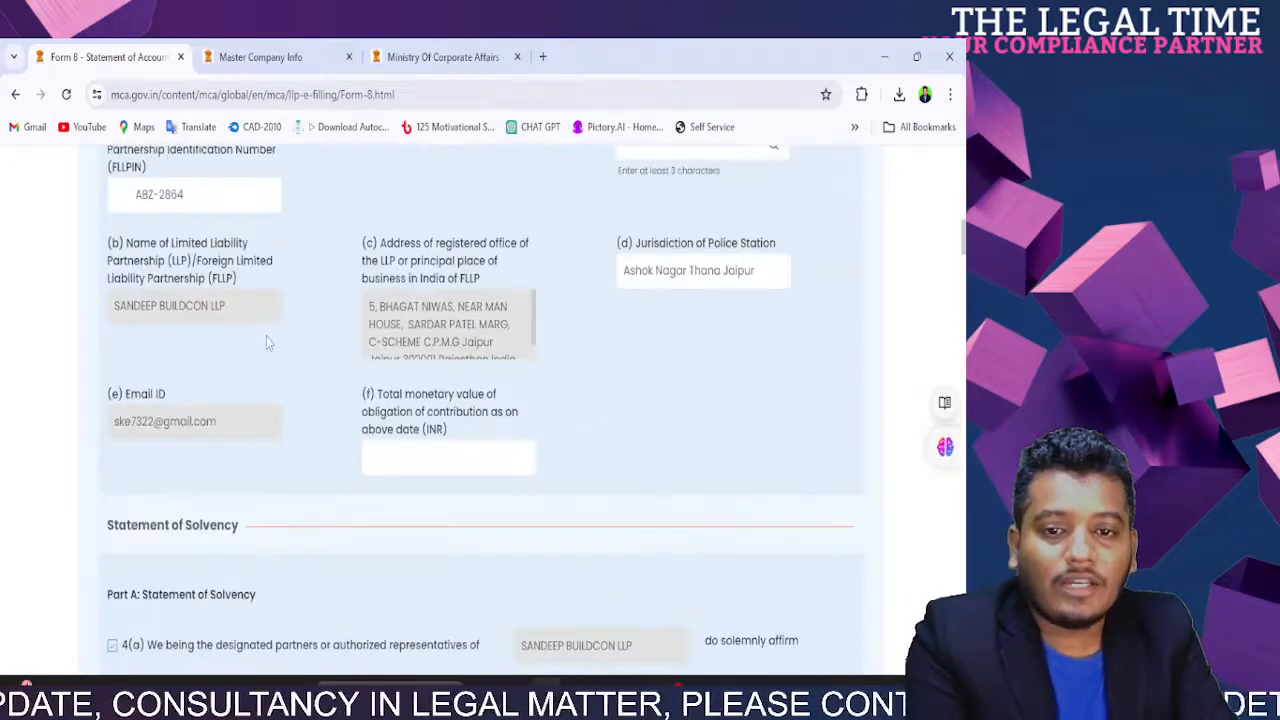
scroll(266, 336, "down", 5)
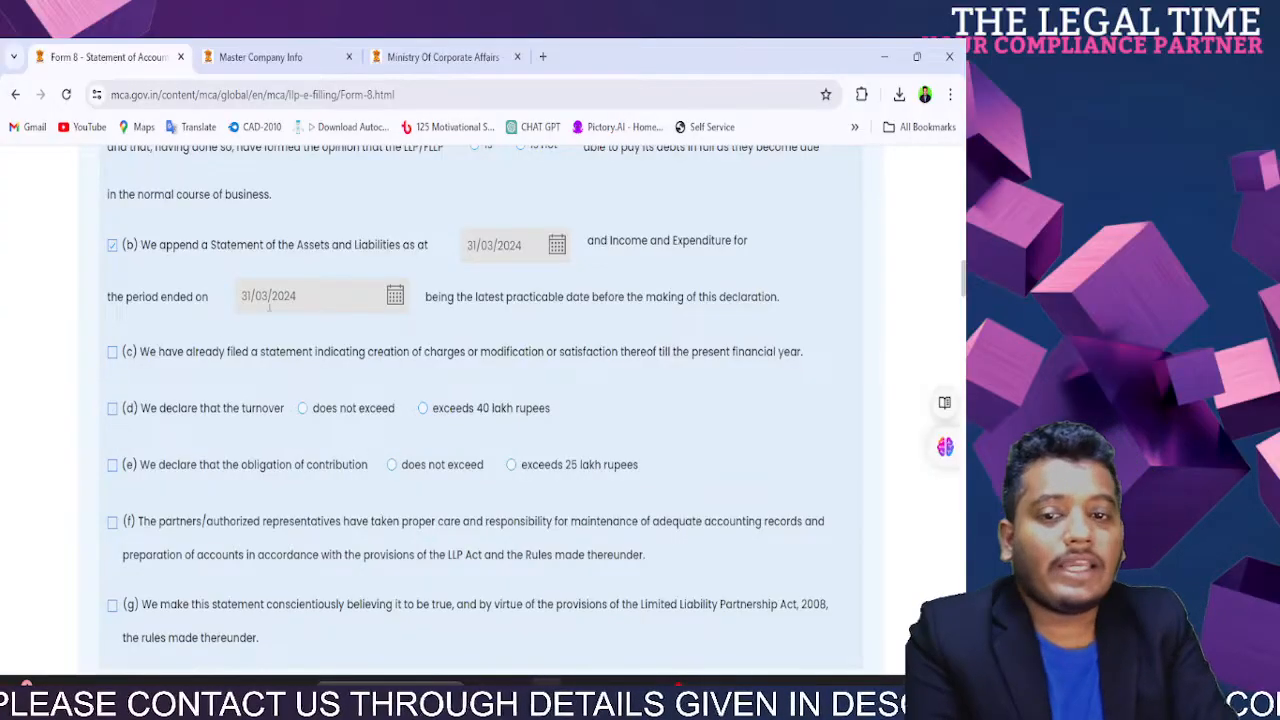
scroll(291, 343, "up", 7)
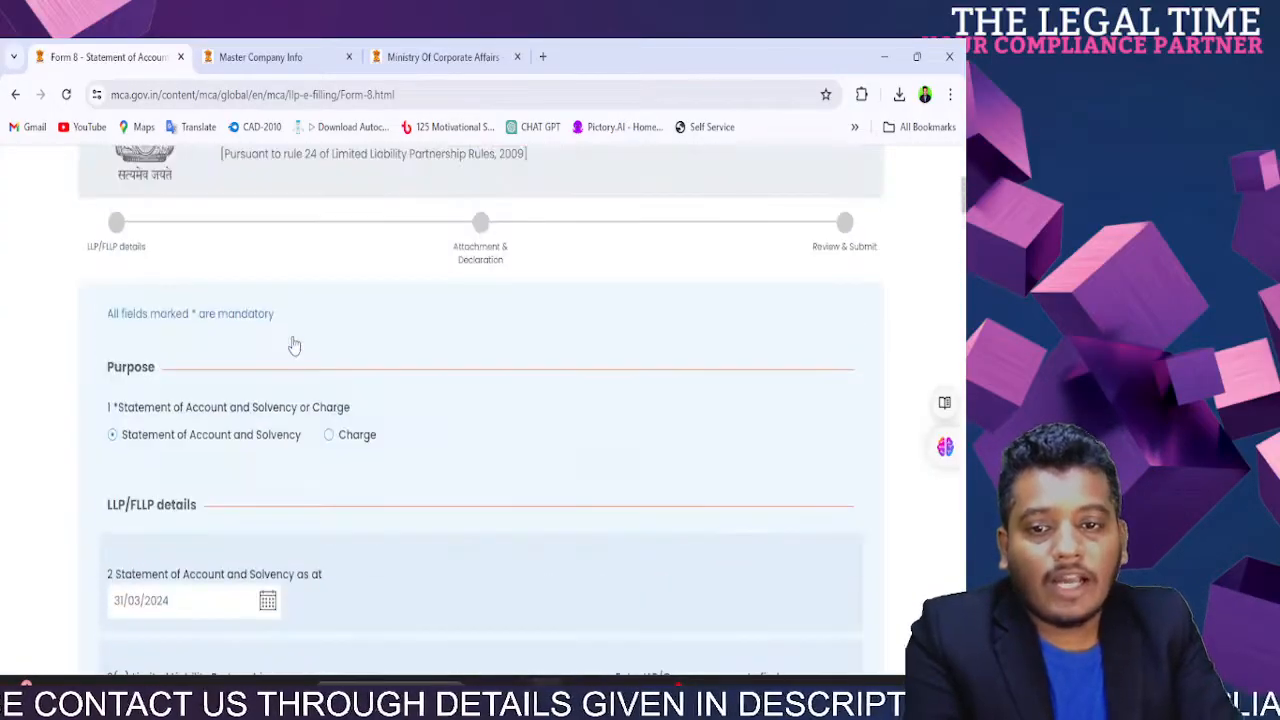
scroll(285, 400, "down", 2)
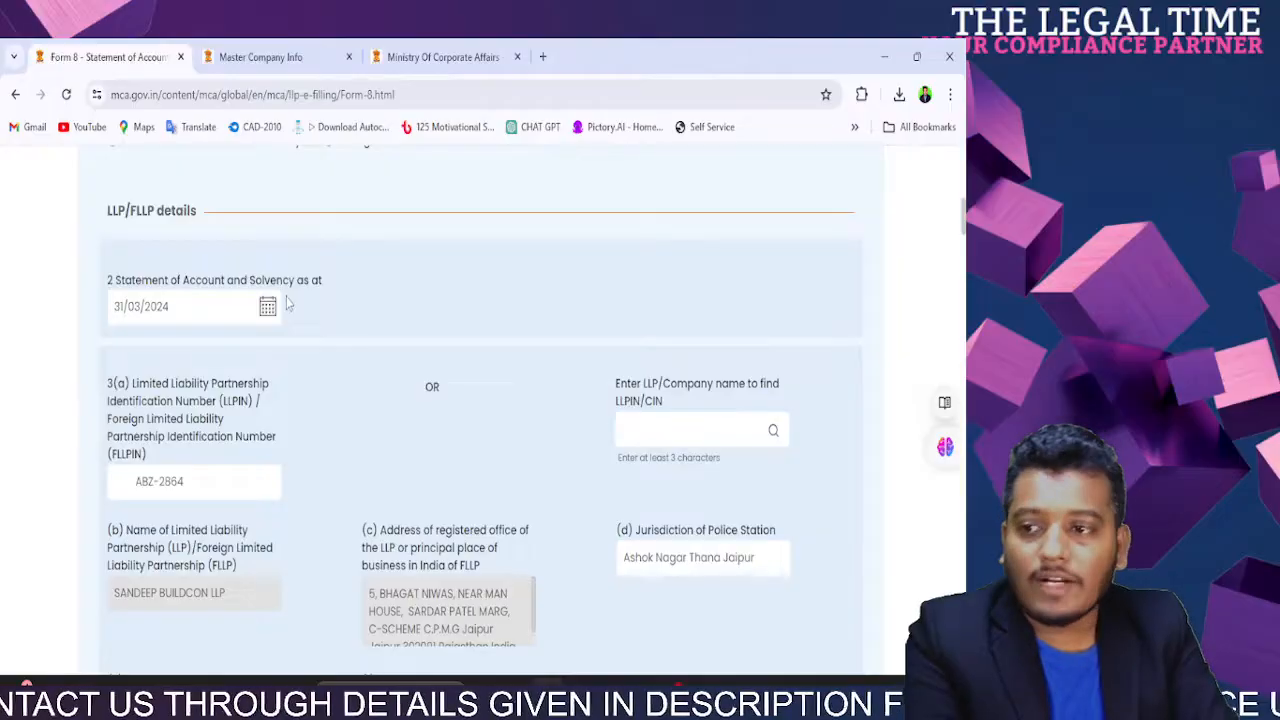
scroll(288, 302, "down", 5)
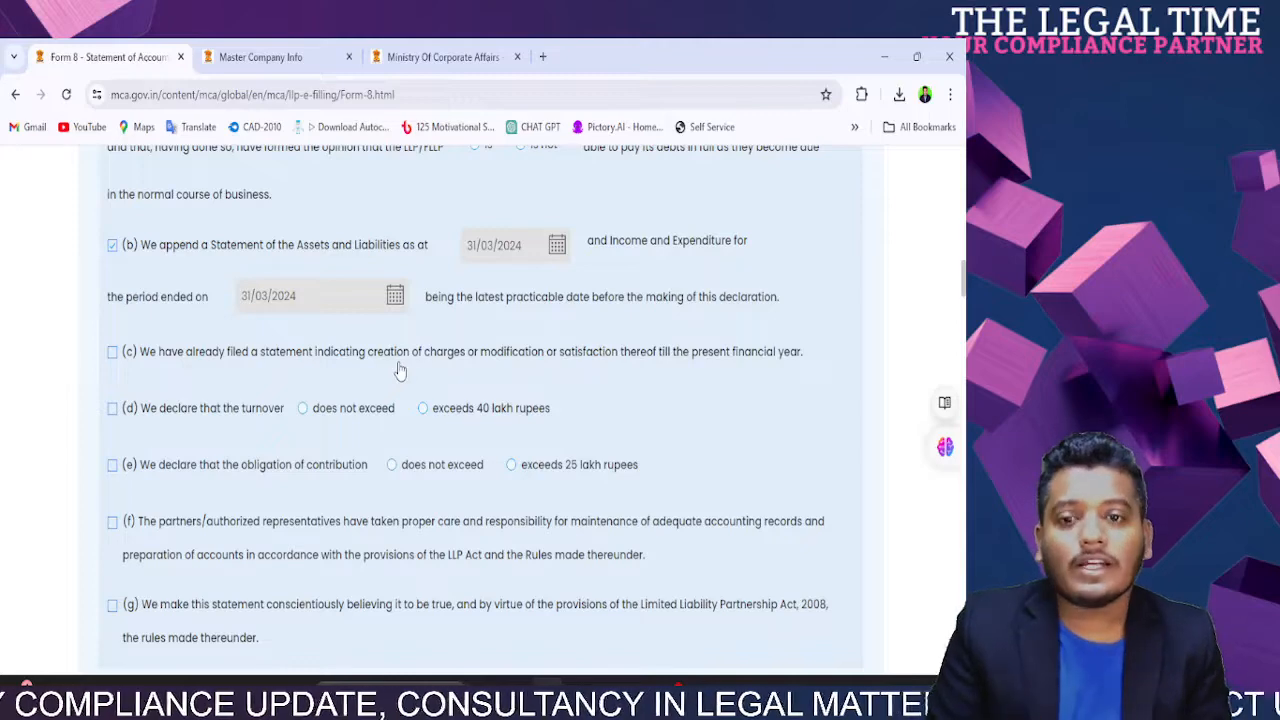
Step: Tick declarations (c), (d) and (e), marking turnover as not exceeding 40 lakh rupees
left_click(112, 354)
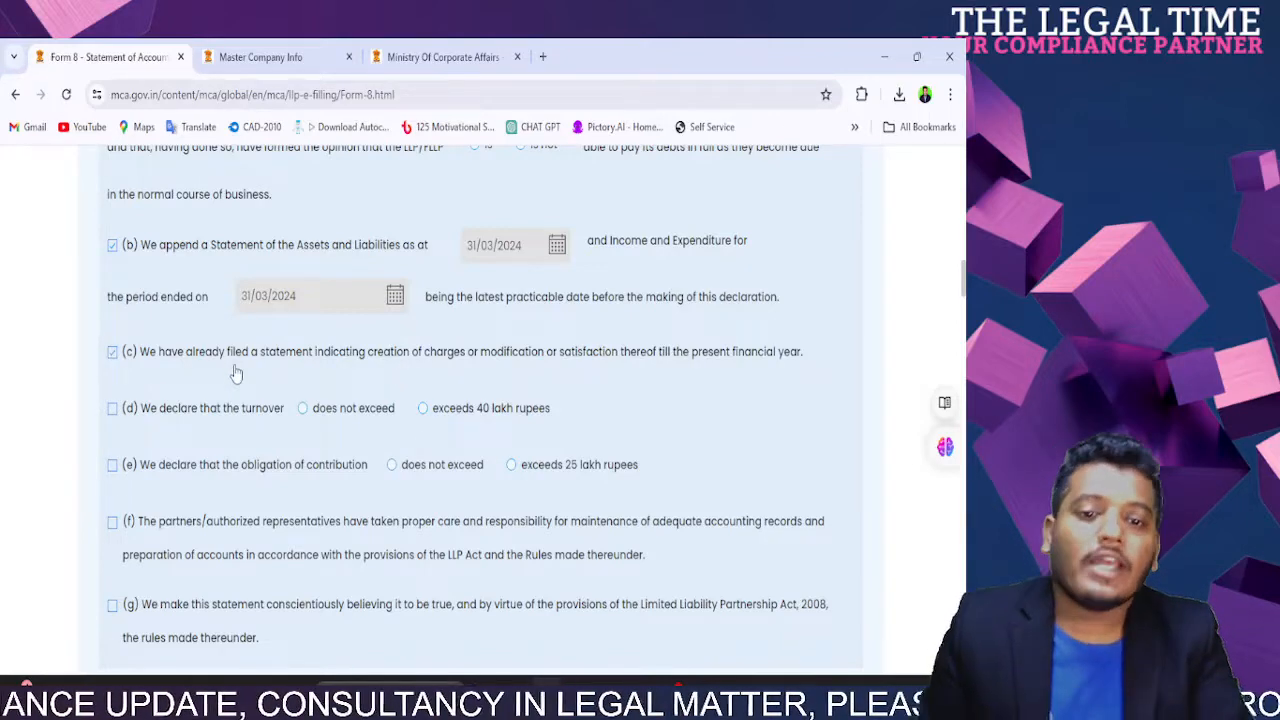
left_click(112, 409)
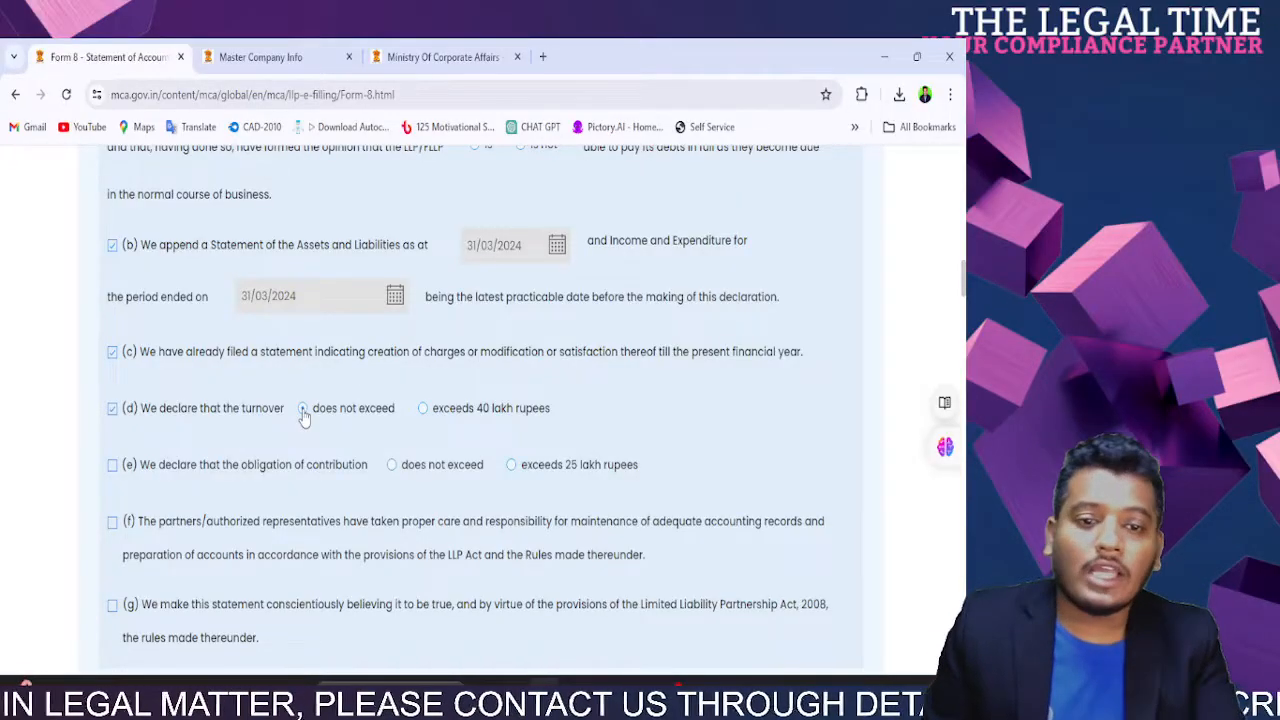
left_click(302, 409)
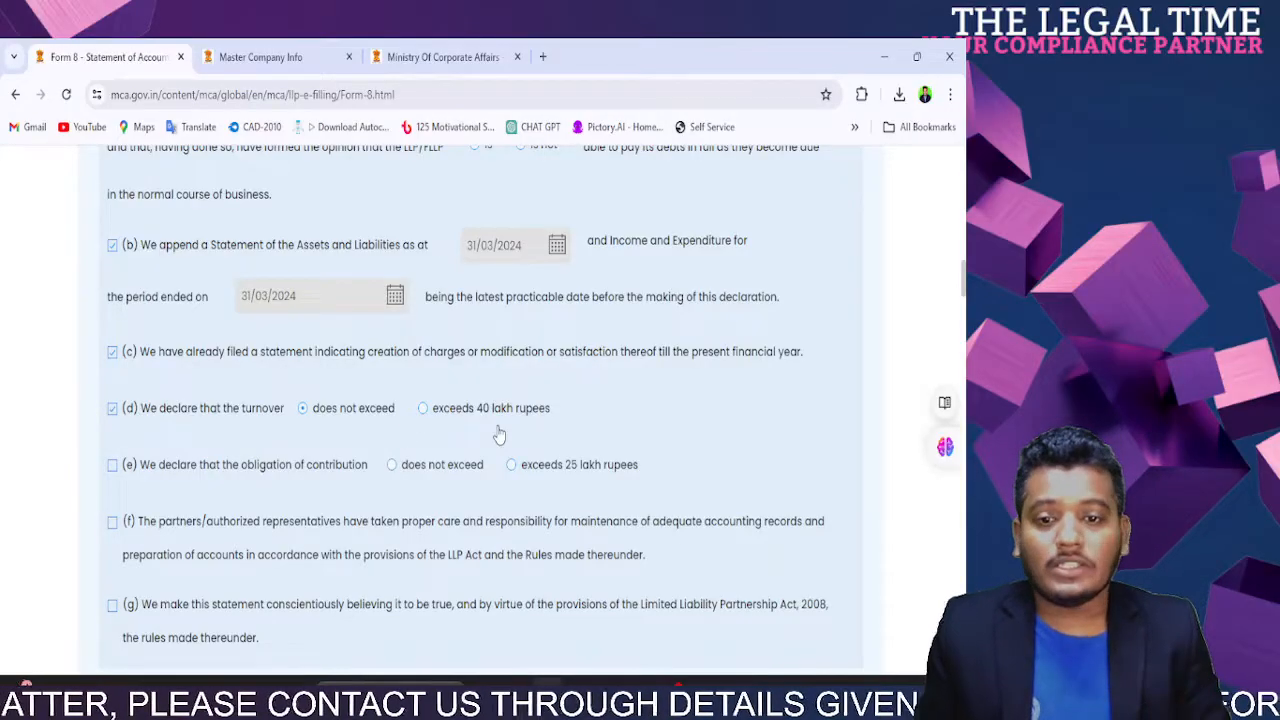
left_click(112, 466)
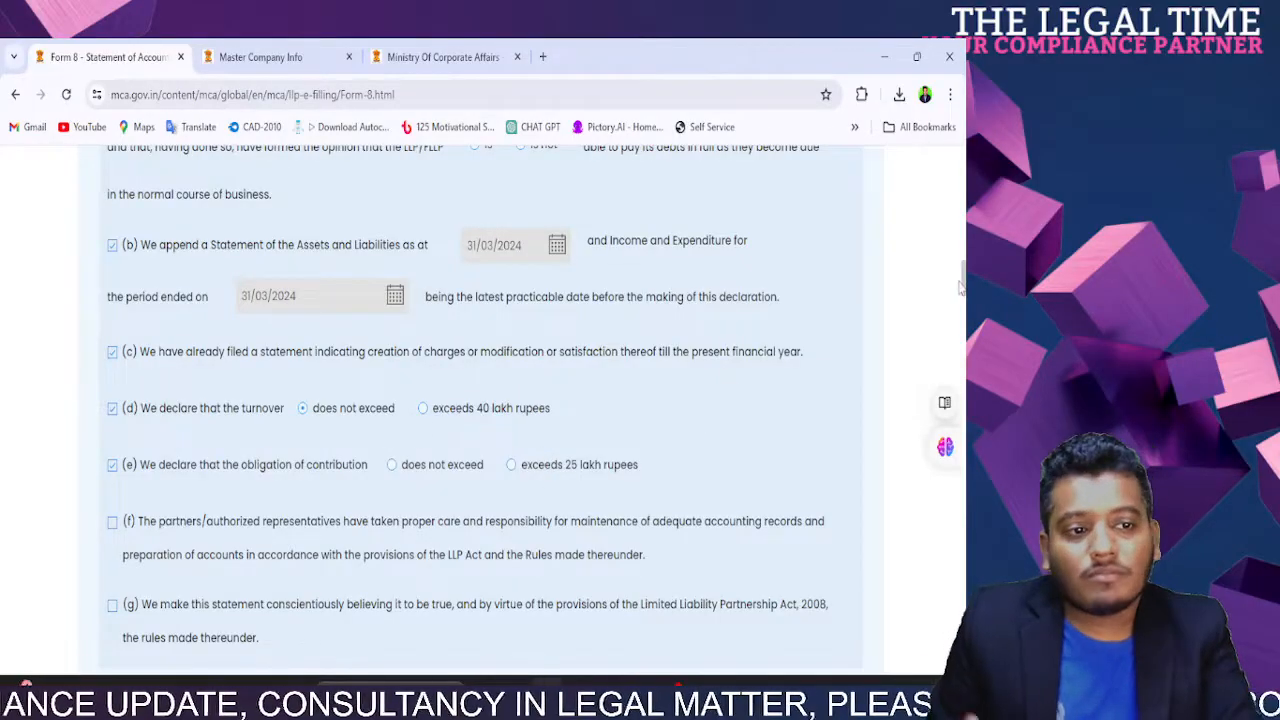
Step: Mark contribution obligation on line (e) as not exceeding 25 lakh, then tick (f) and (g)
scroll(963, 288, "down", 1)
scroll(963, 288, "down", 3)
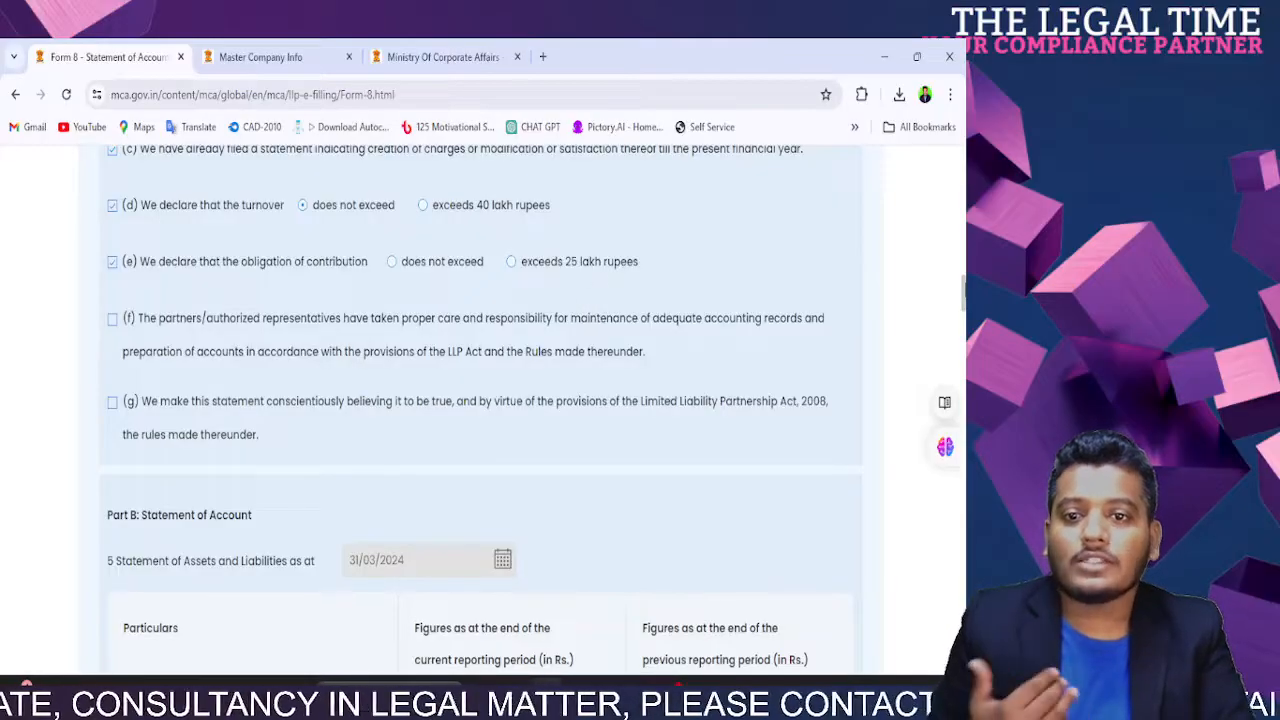
scroll(963, 288, "down", 2)
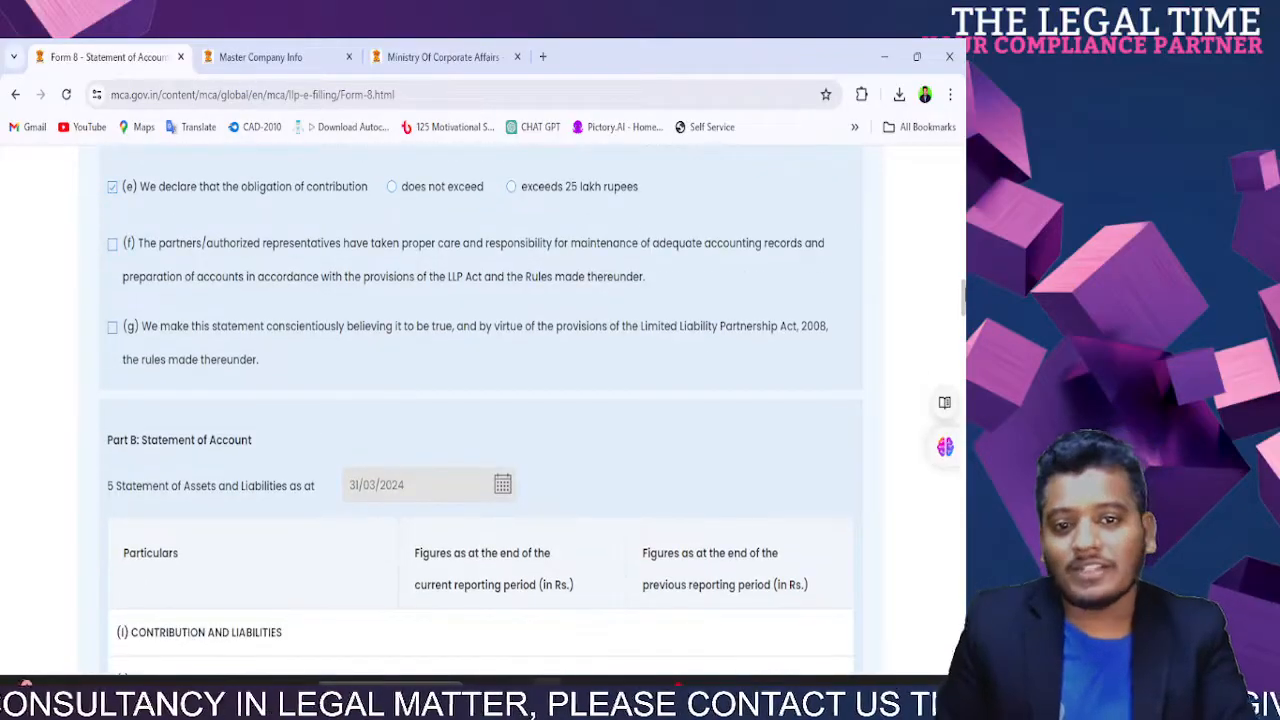
scroll(254, 352, "up", 1)
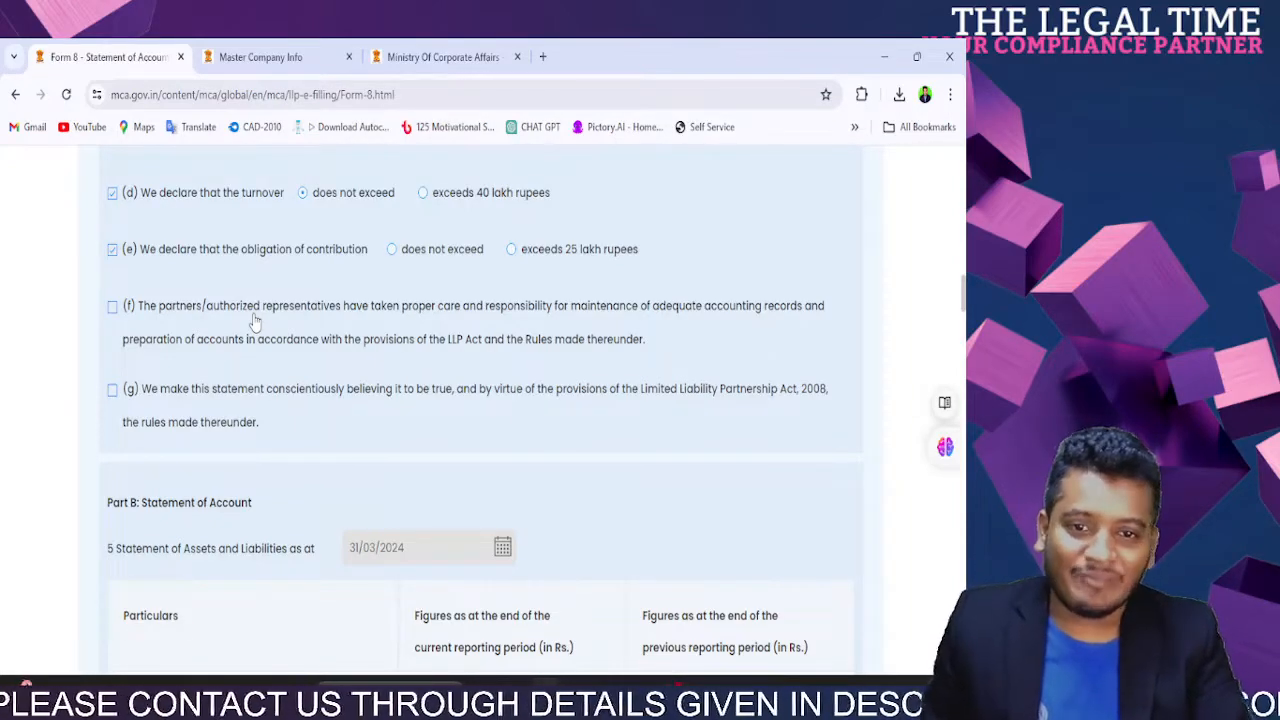
left_click(410, 262)
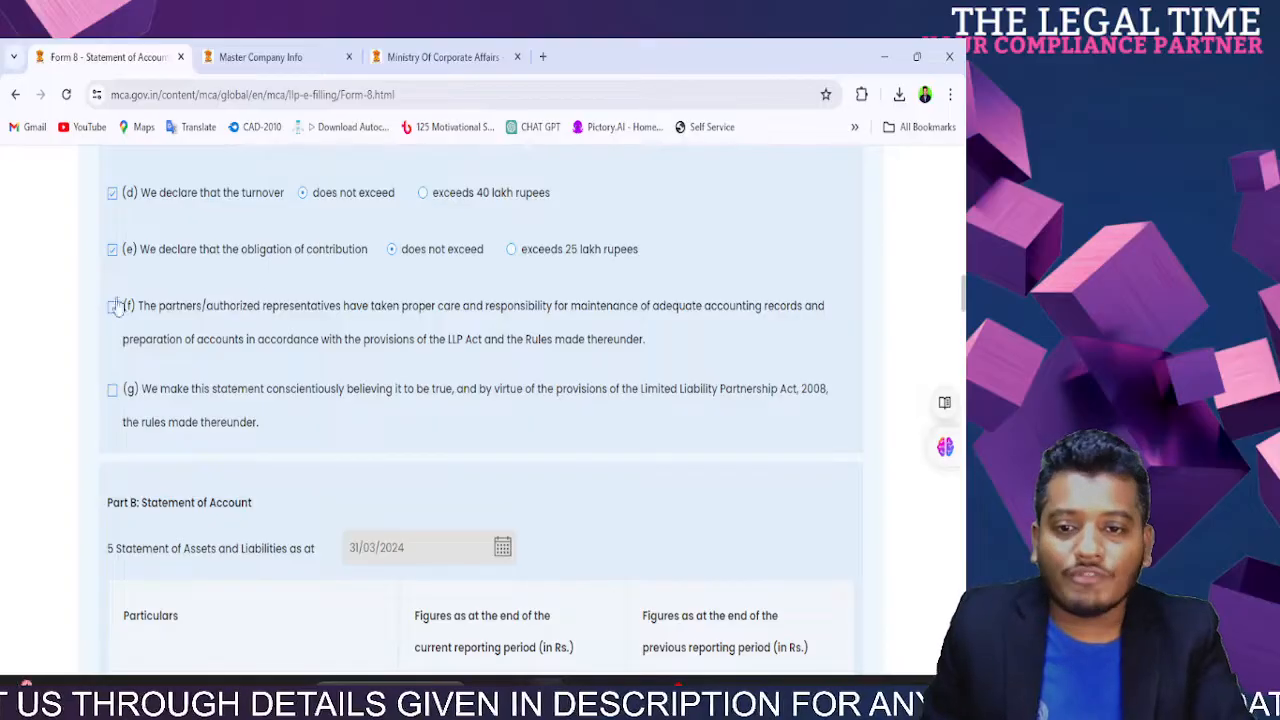
left_click_drag(157, 308, 634, 362)
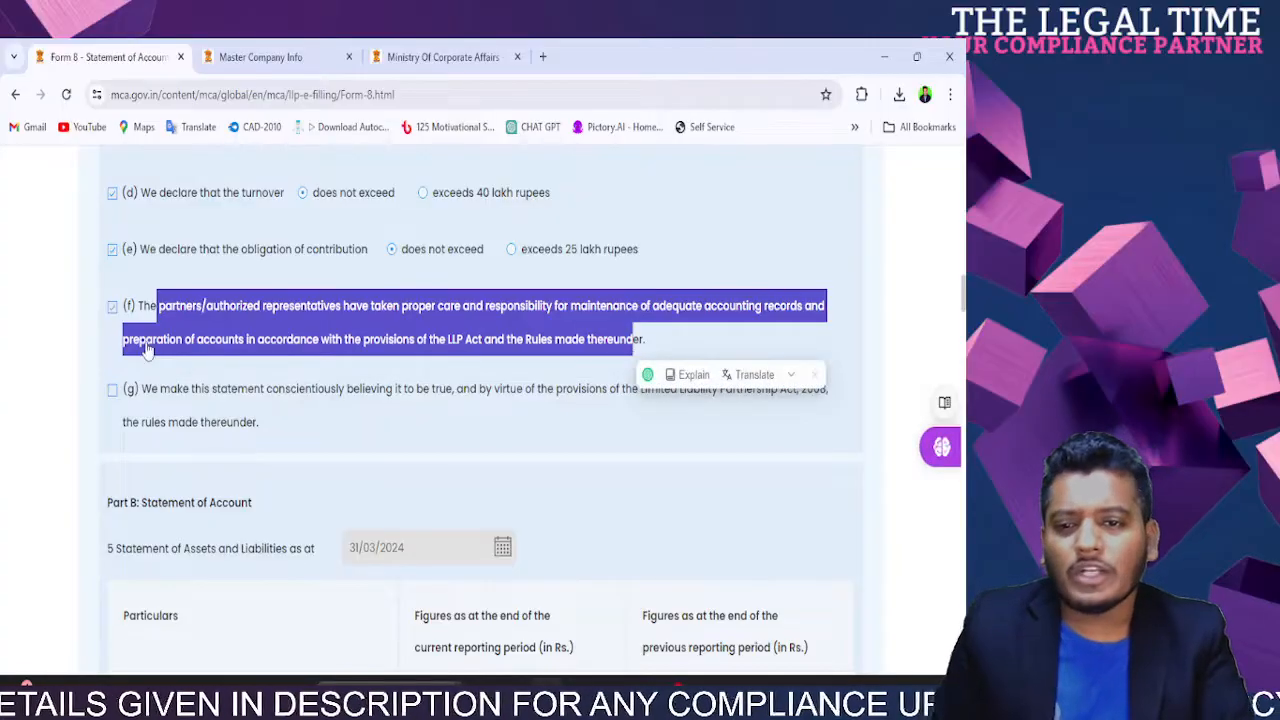
left_click(198, 397)
scroll(199, 399, "down", 3)
scroll(199, 399, "up", 3)
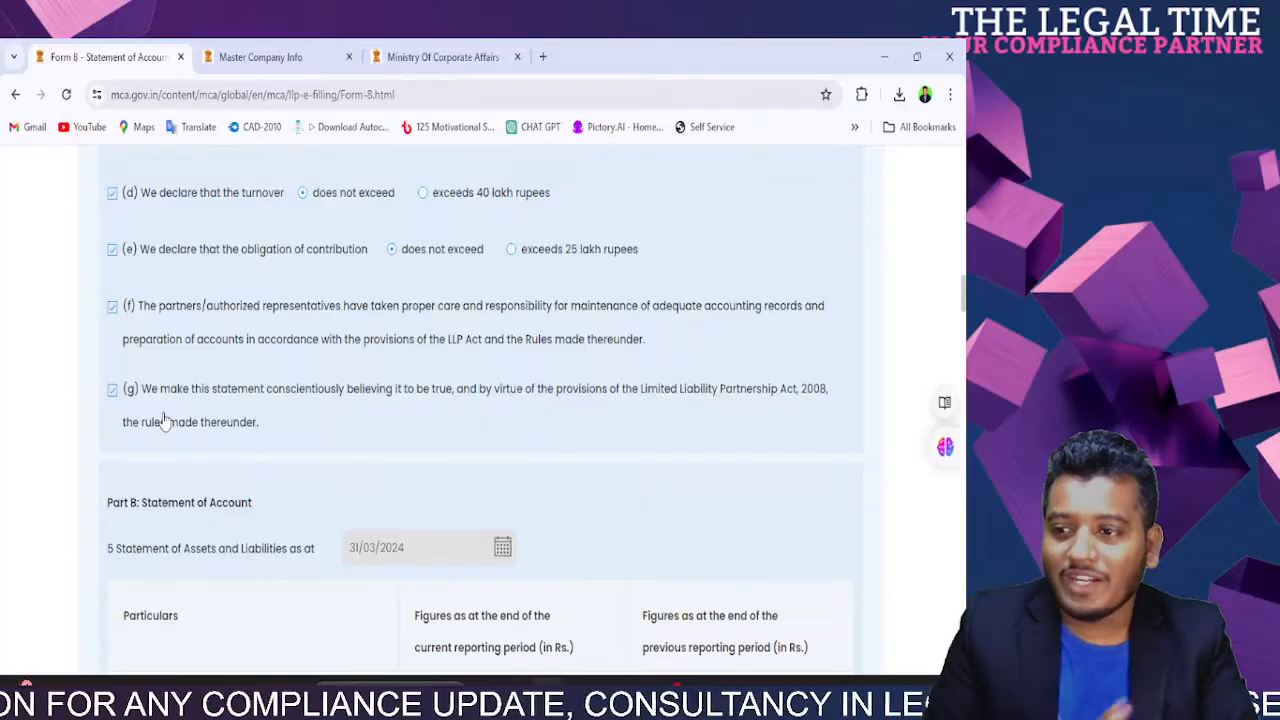
scroll(271, 423, "down", 3)
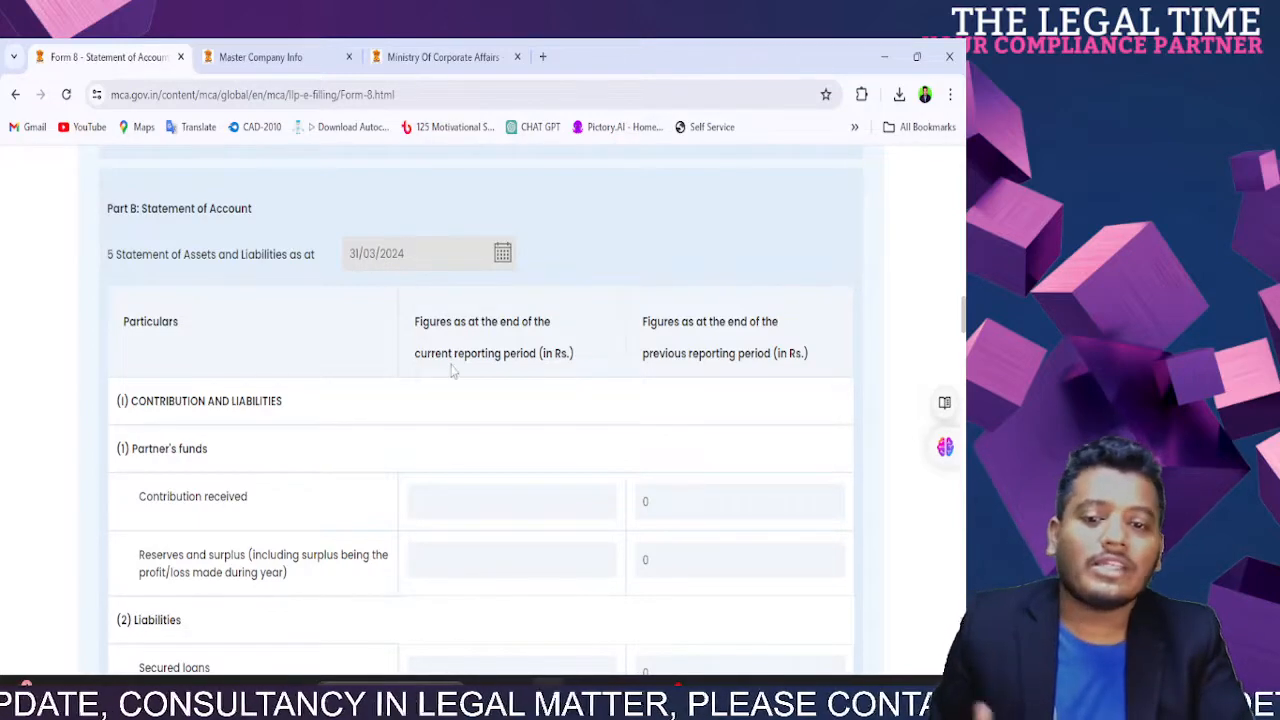
Step: Enter 0 as the current-period Contribution received, correcting the mistyped 10
scroll(680, 340, "down", 8)
scroll(680, 340, "up", 8)
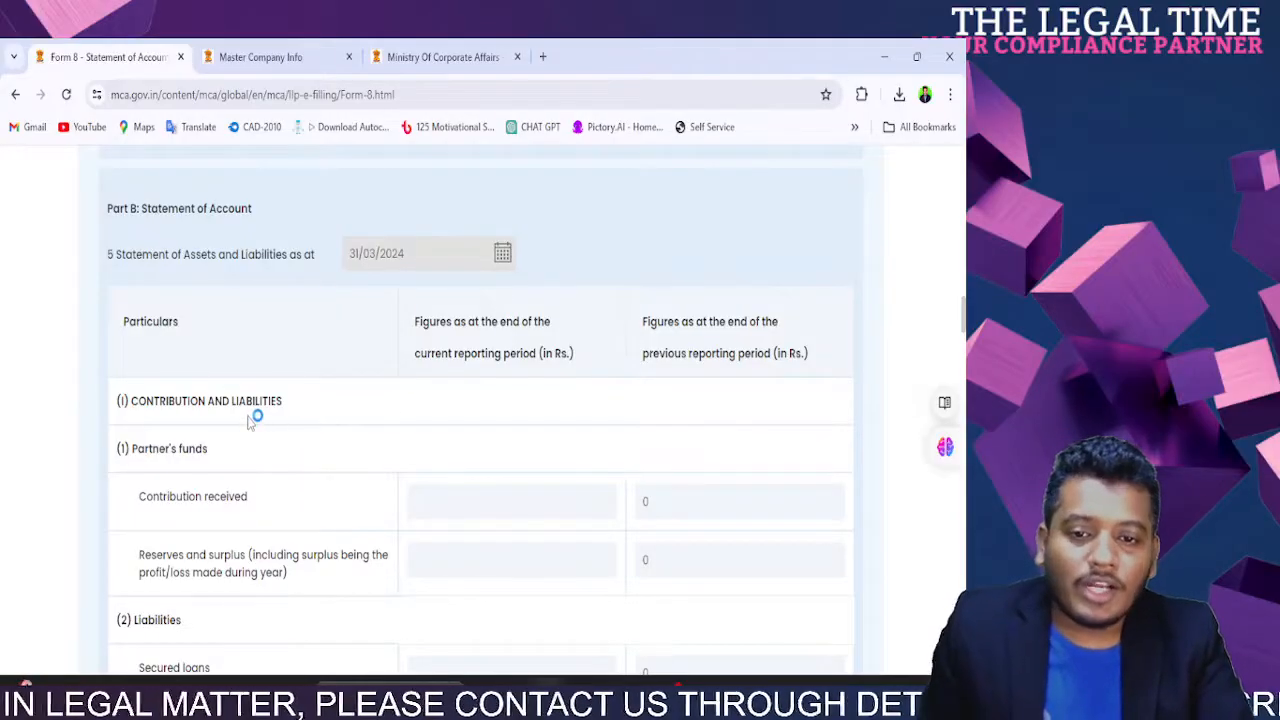
scroll(246, 420, "down", 3)
left_click(434, 206)
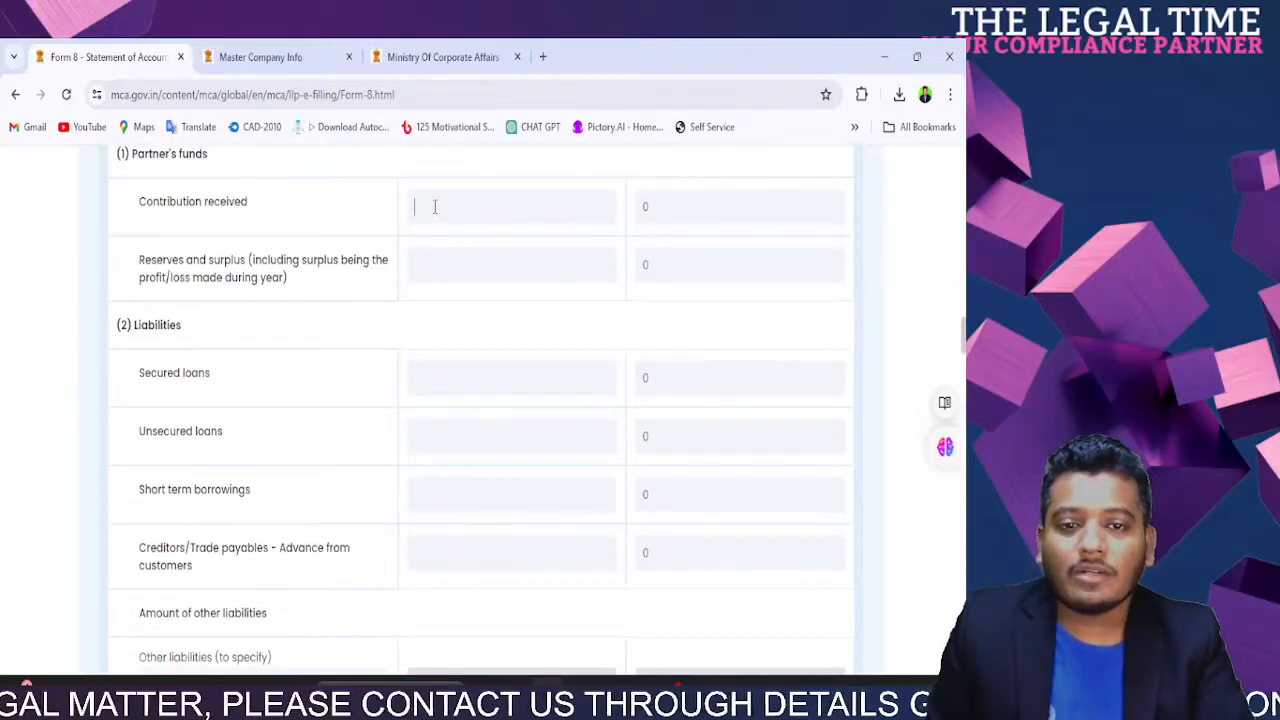
scroll(543, 251, "up", 3)
left_click(662, 498)
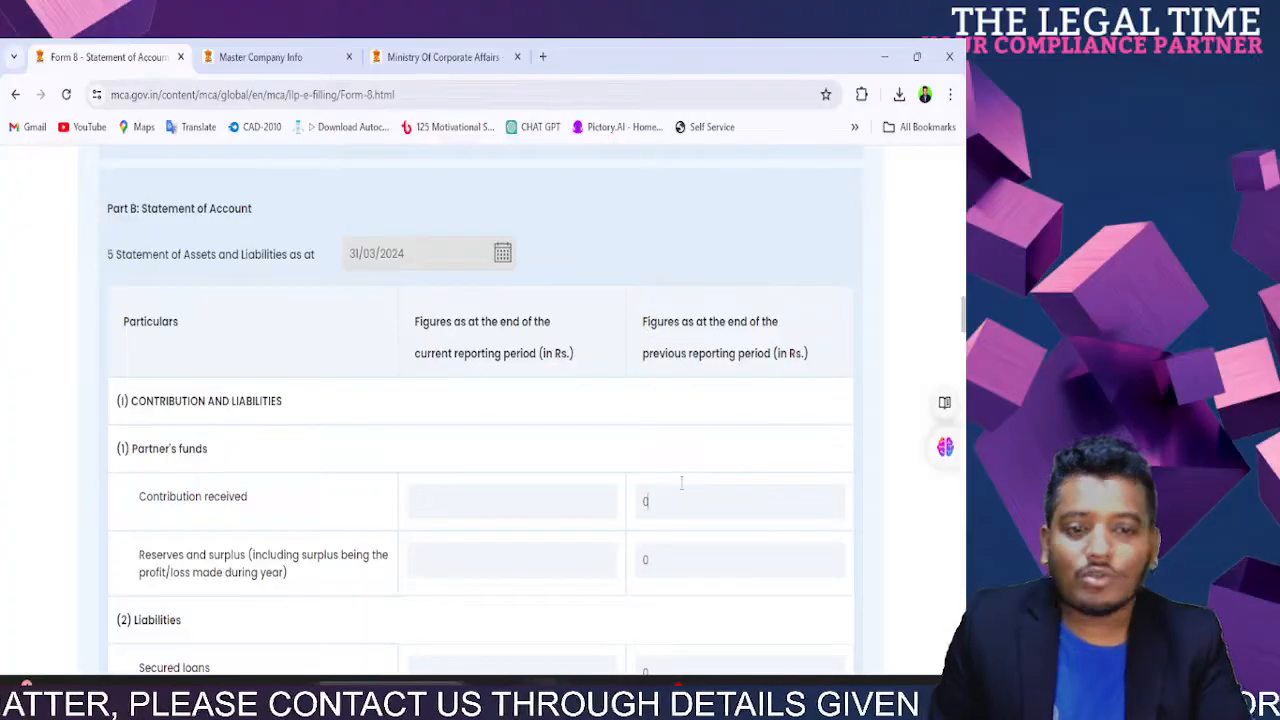
scroll(680, 460, "up", 4)
scroll(680, 455, "down", 4)
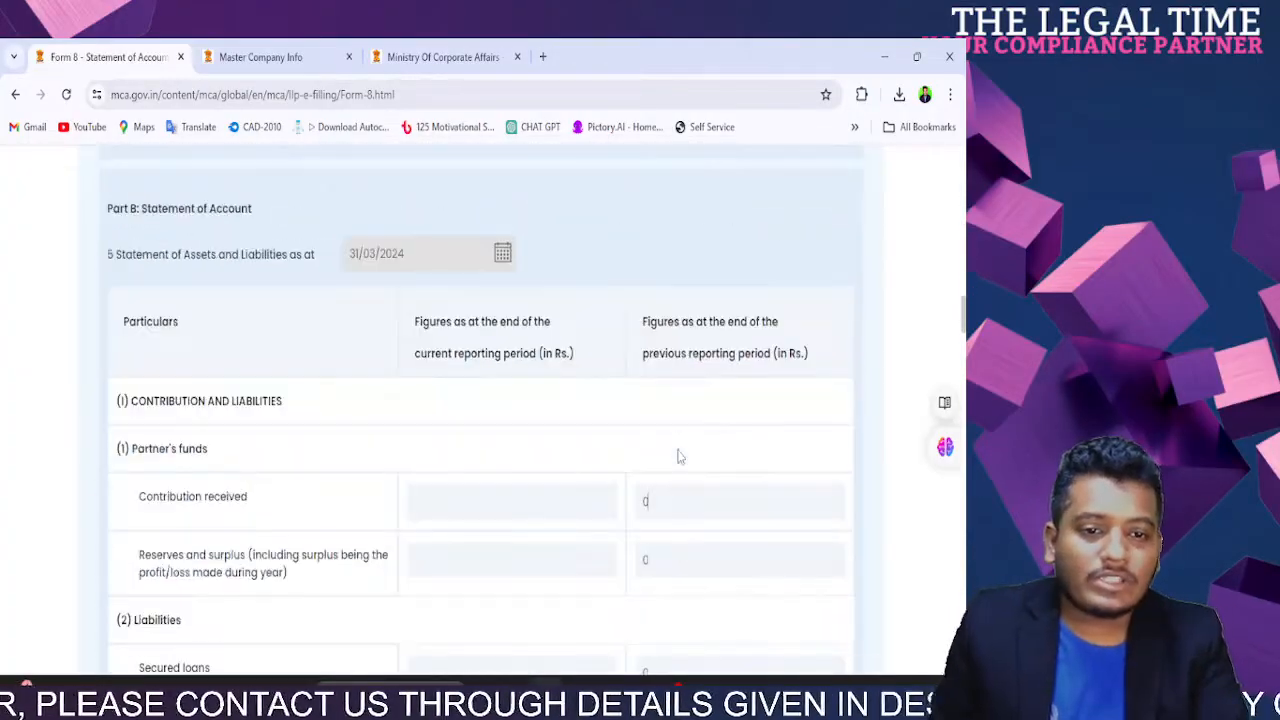
left_click(493, 490)
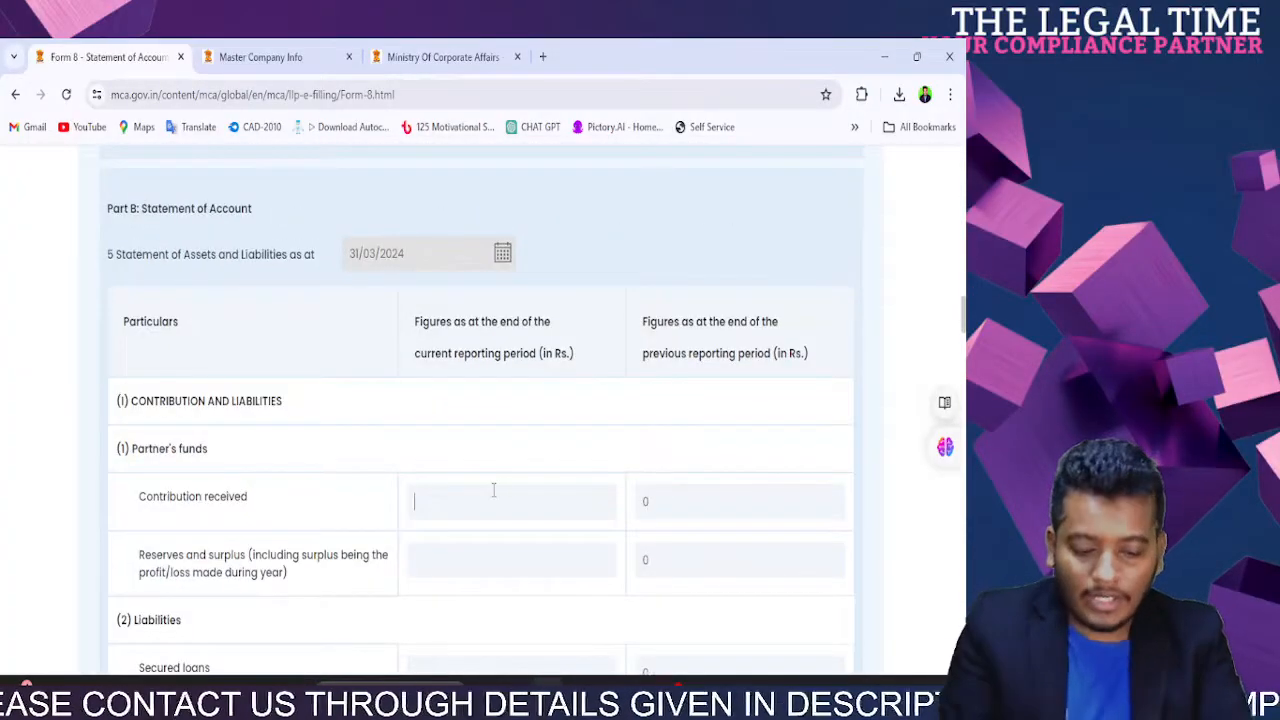
type("0")
scroll(489, 531, "down", 3)
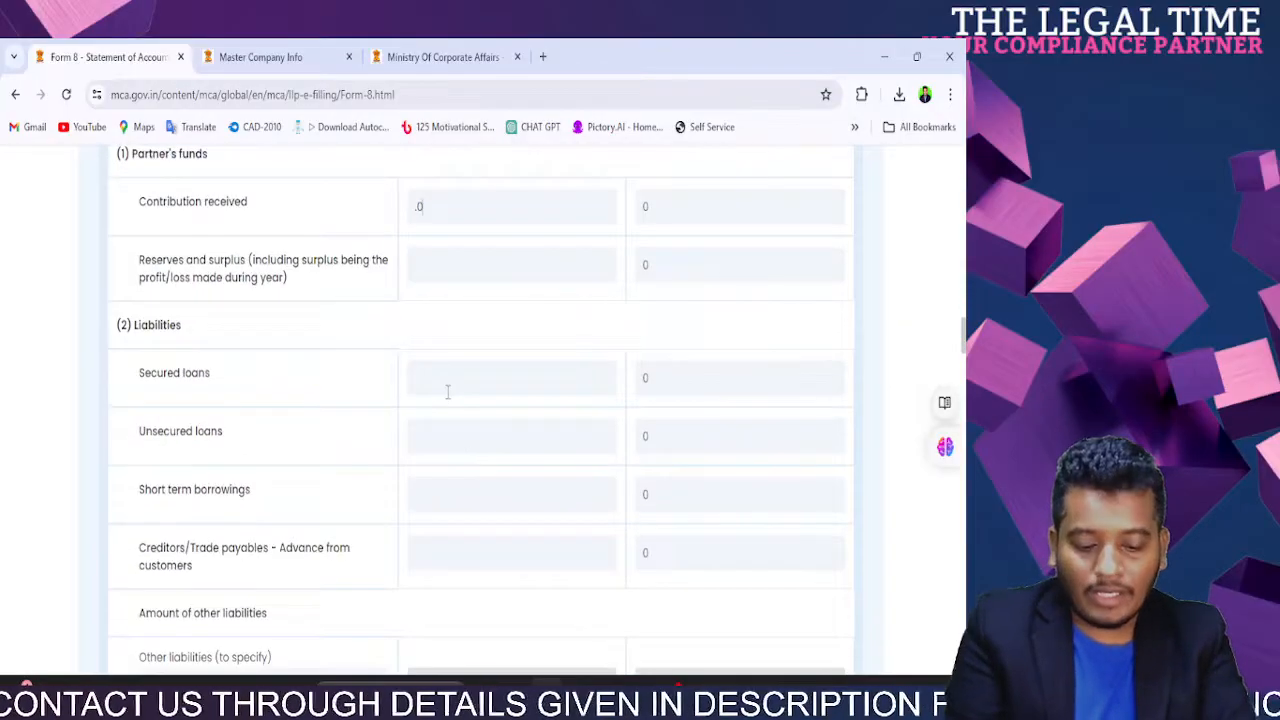
type("1")
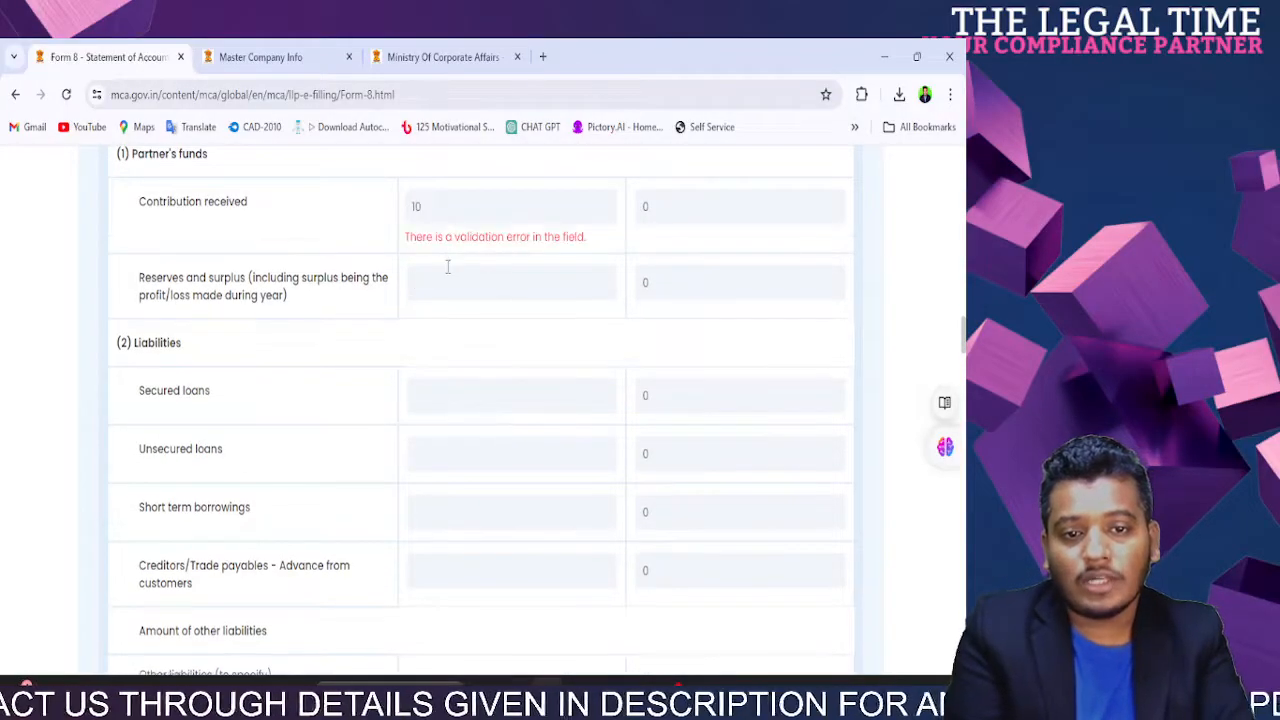
double_click(416, 206)
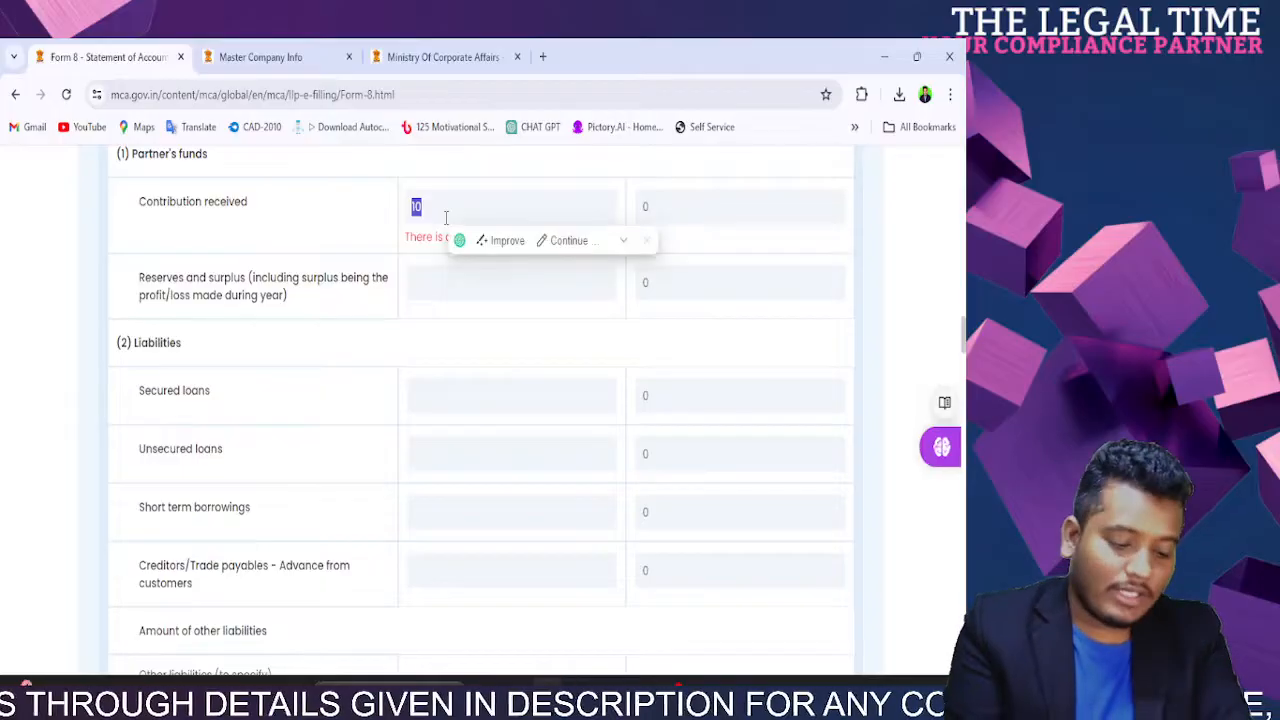
type("0")
left_click_drag(677, 212, 571, 243)
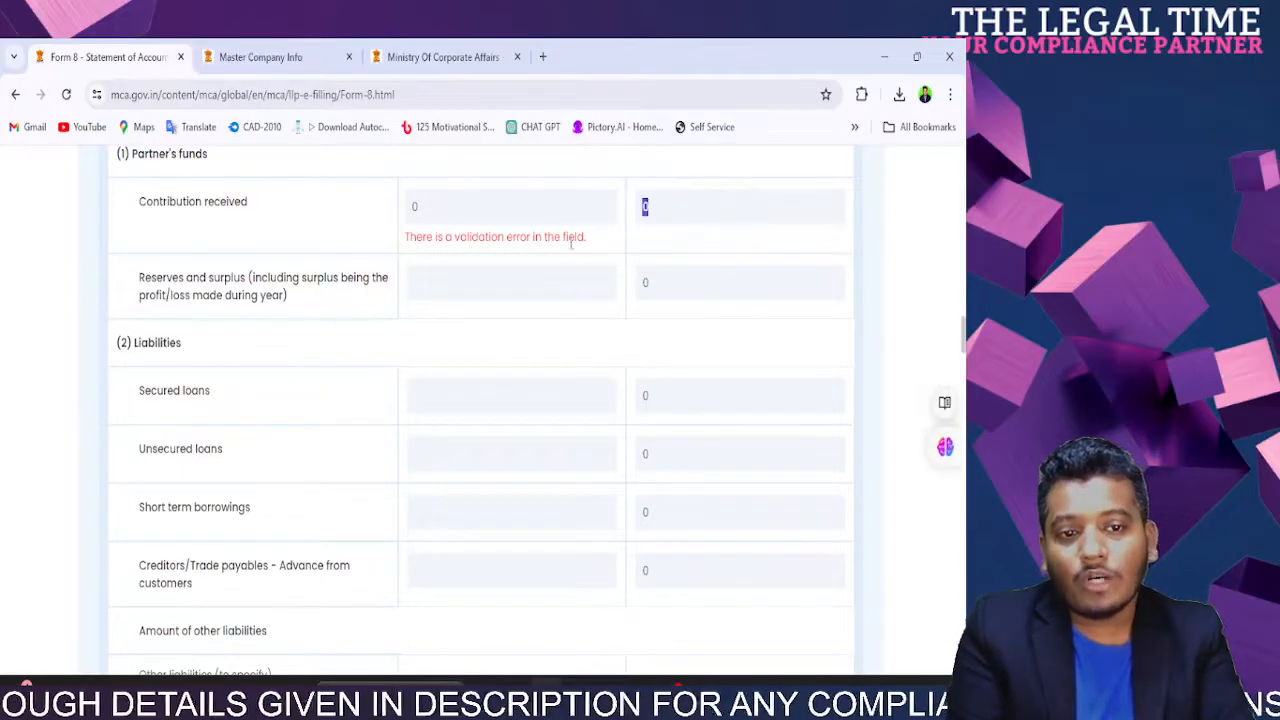
left_click(663, 309)
scroll(665, 306, "up", 4)
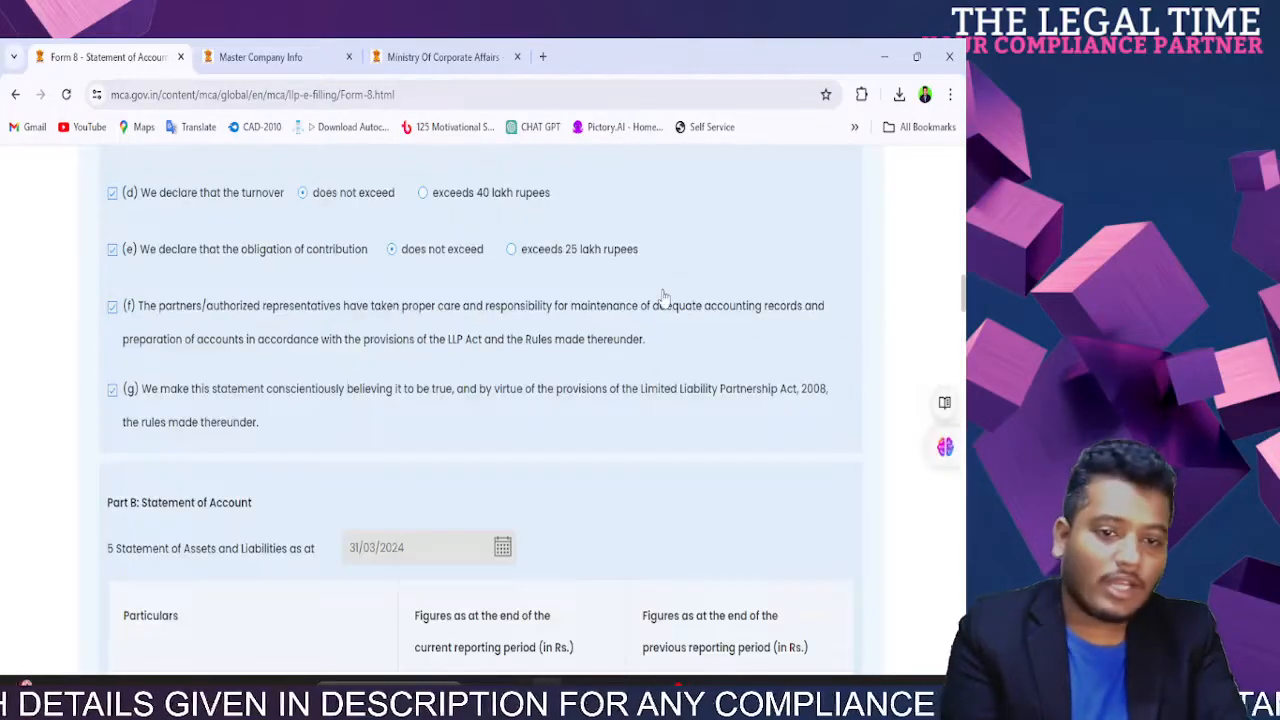
scroll(664, 296, "up", 1)
scroll(664, 297, "down", 3)
scroll(663, 297, "up", 15)
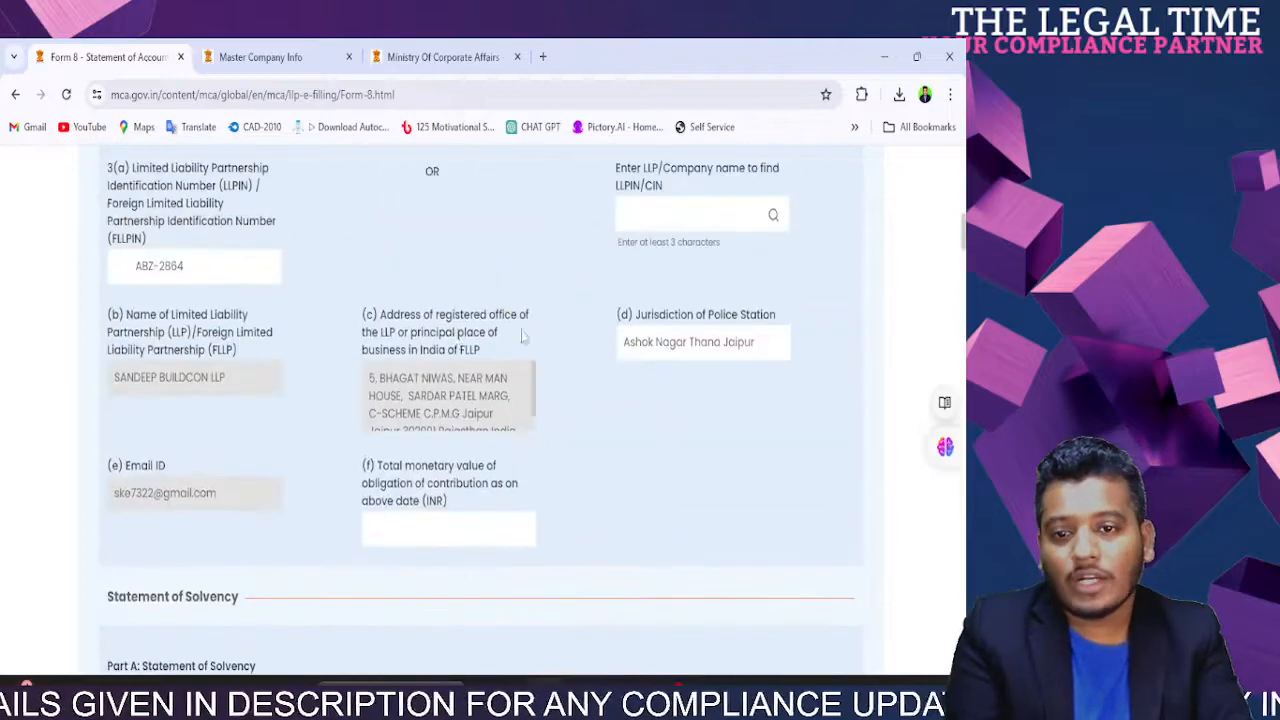
Step: Reset the solvency statement date to 31 March after briefly trying 1 March
left_click(268, 387)
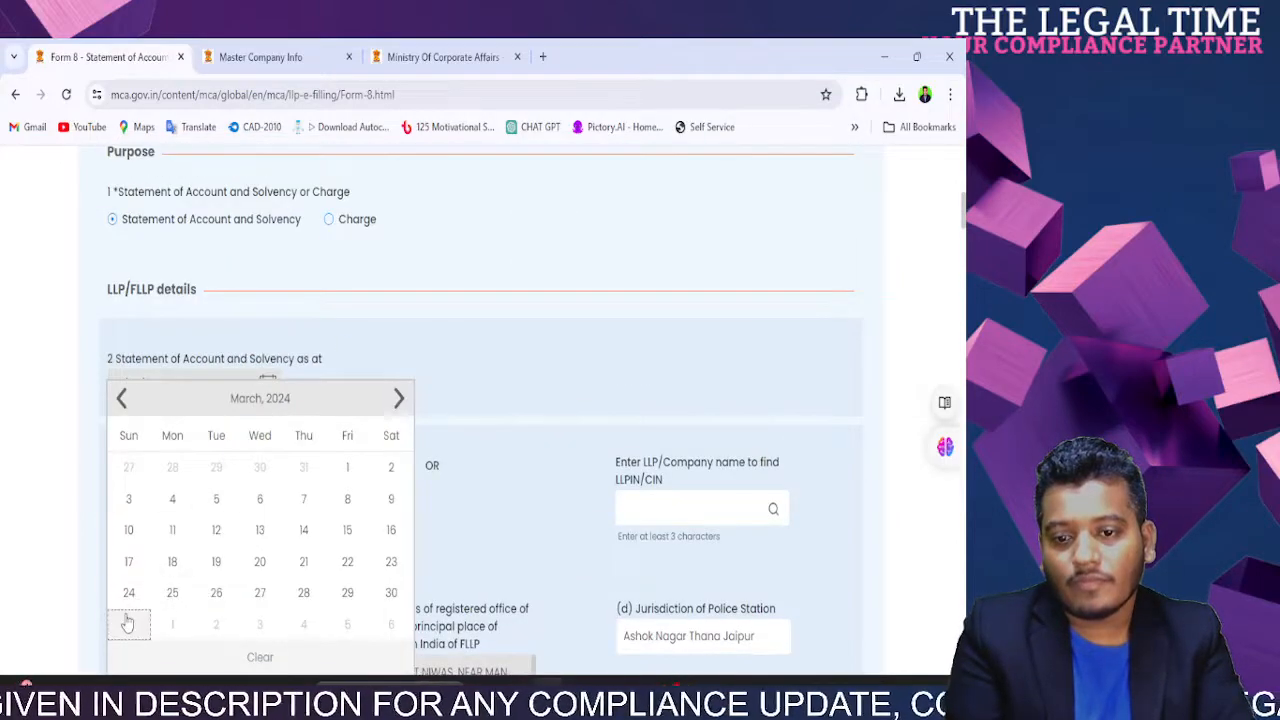
left_click(126, 619)
left_click(267, 386)
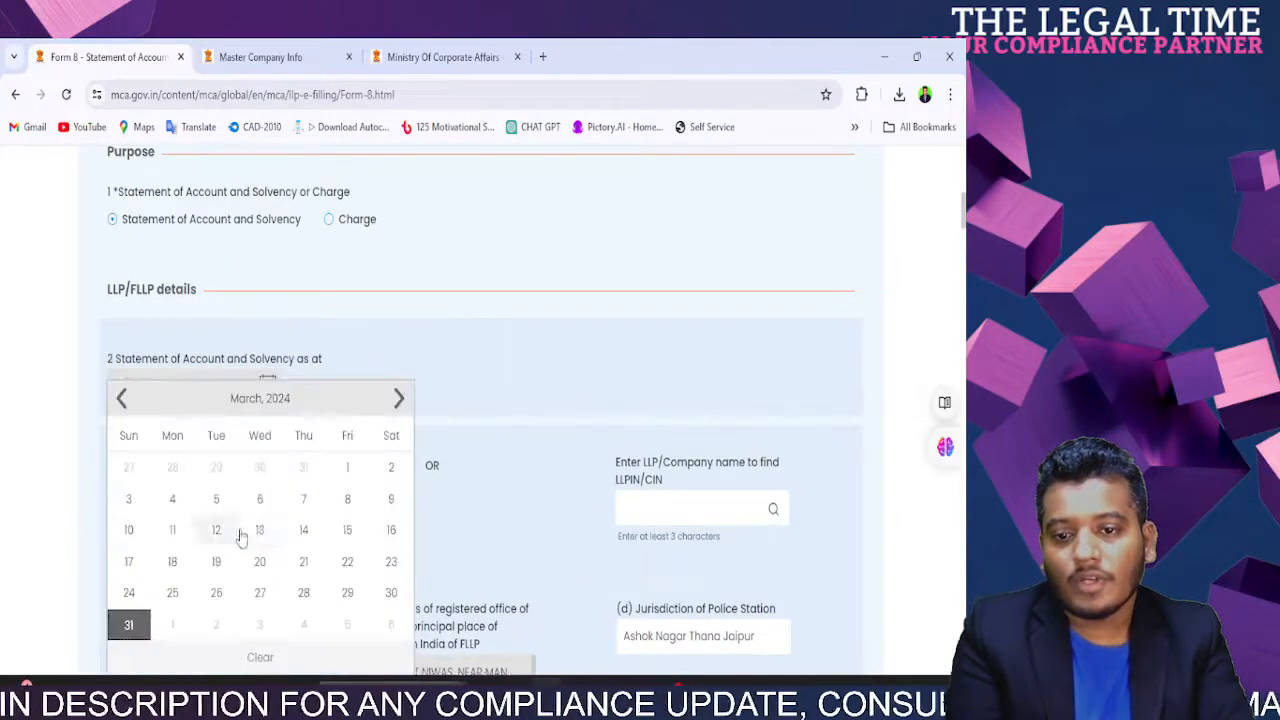
left_click(347, 472)
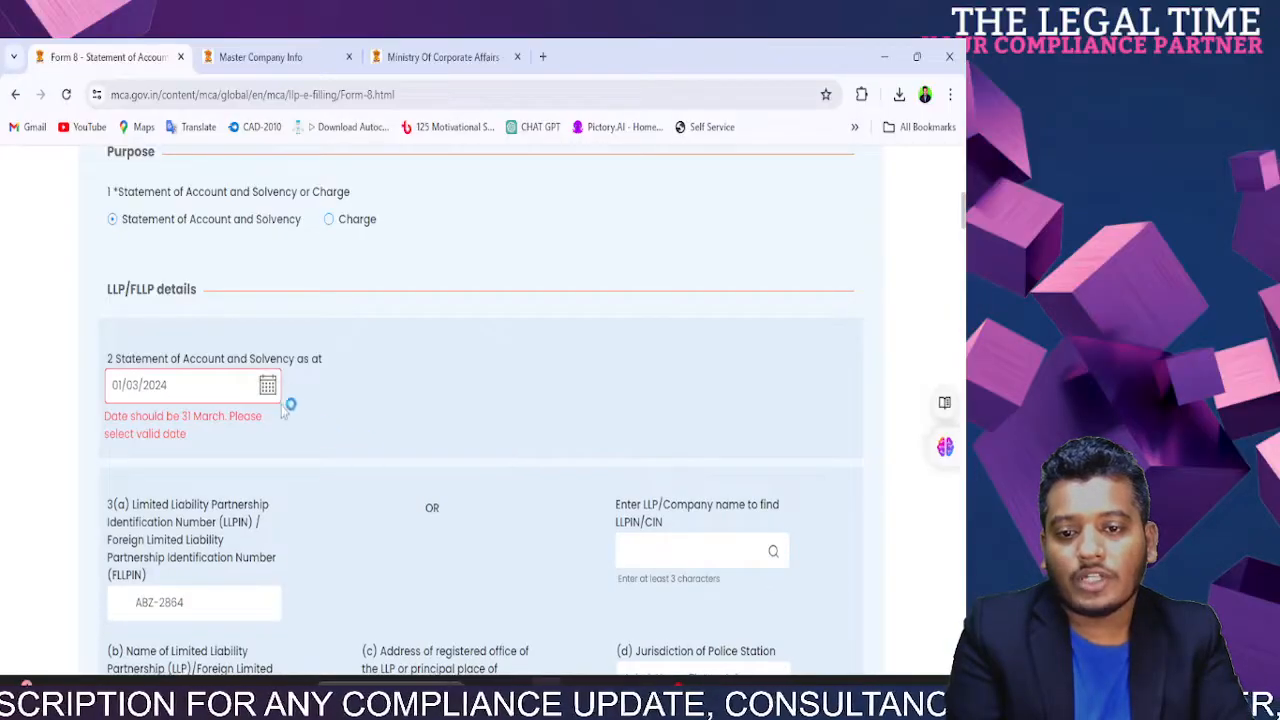
left_click(268, 387)
left_click(127, 622)
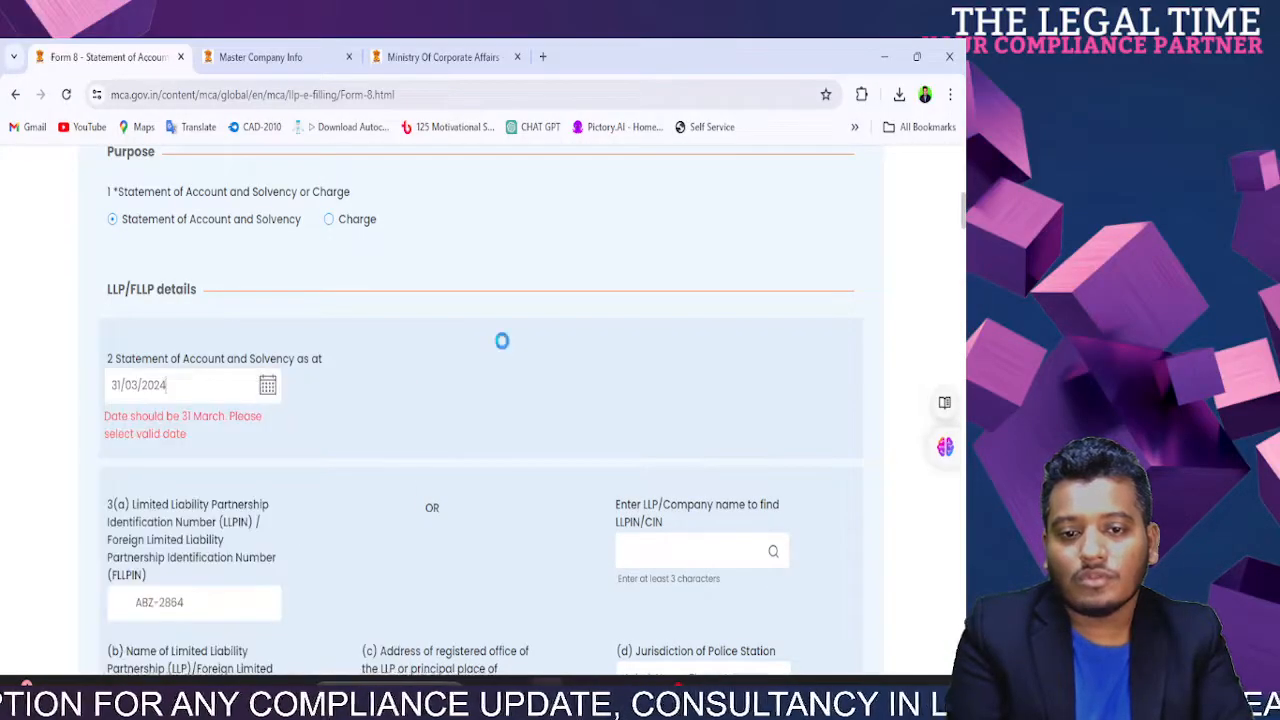
Step: Review Part B's previous-period figures: contribution 260000, reserves -461276, unsecured loans 140915
scroll(519, 391, "down", 10)
scroll(519, 391, "down", 20)
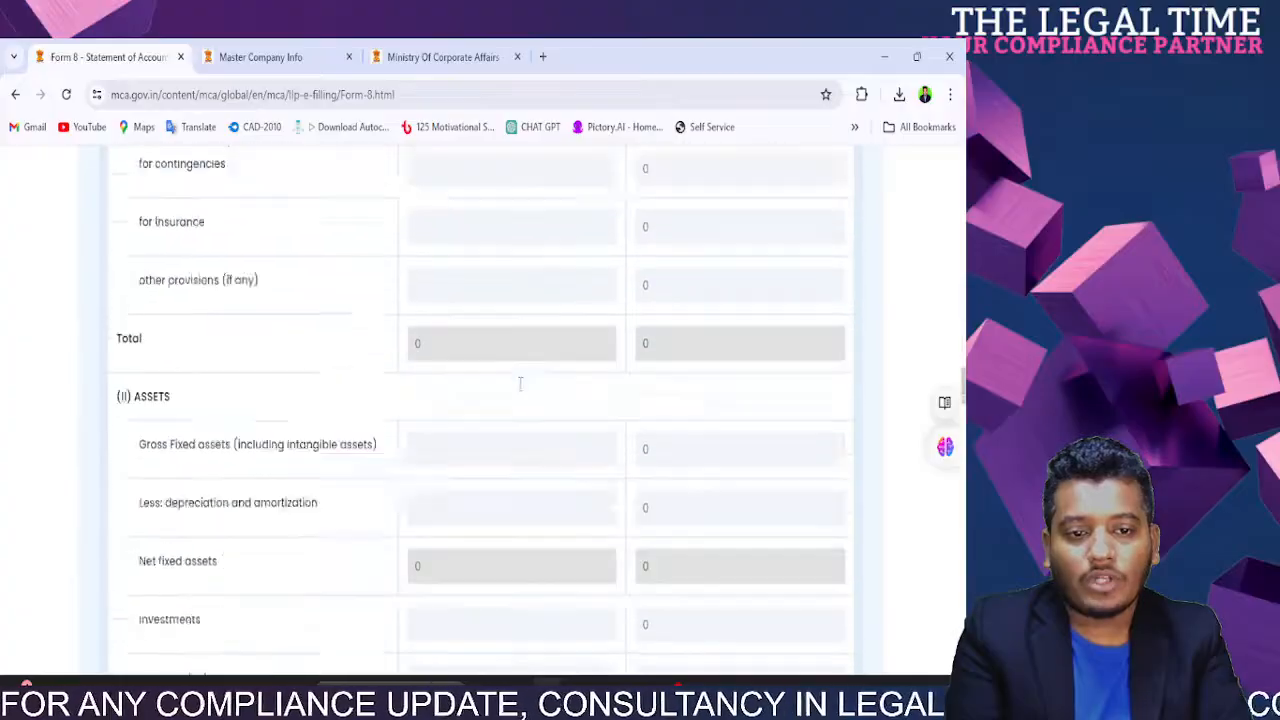
scroll(520, 389, "up", 20)
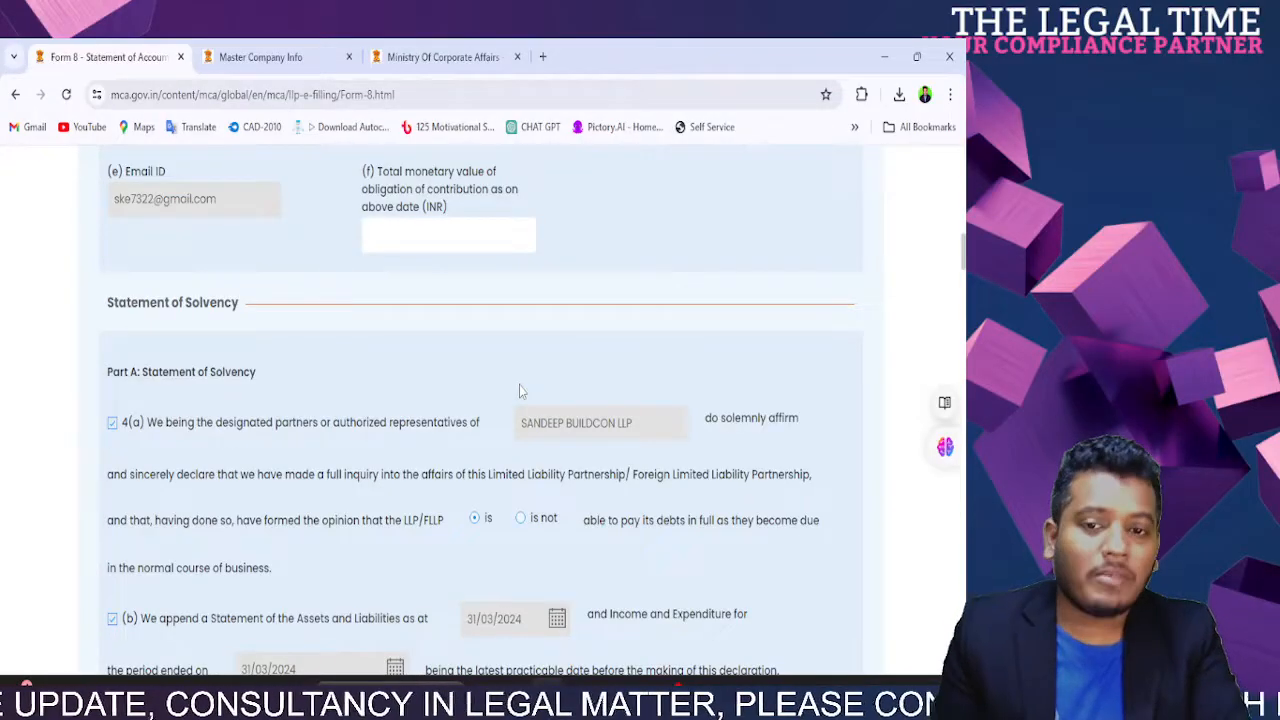
scroll(519, 390, "up", 3)
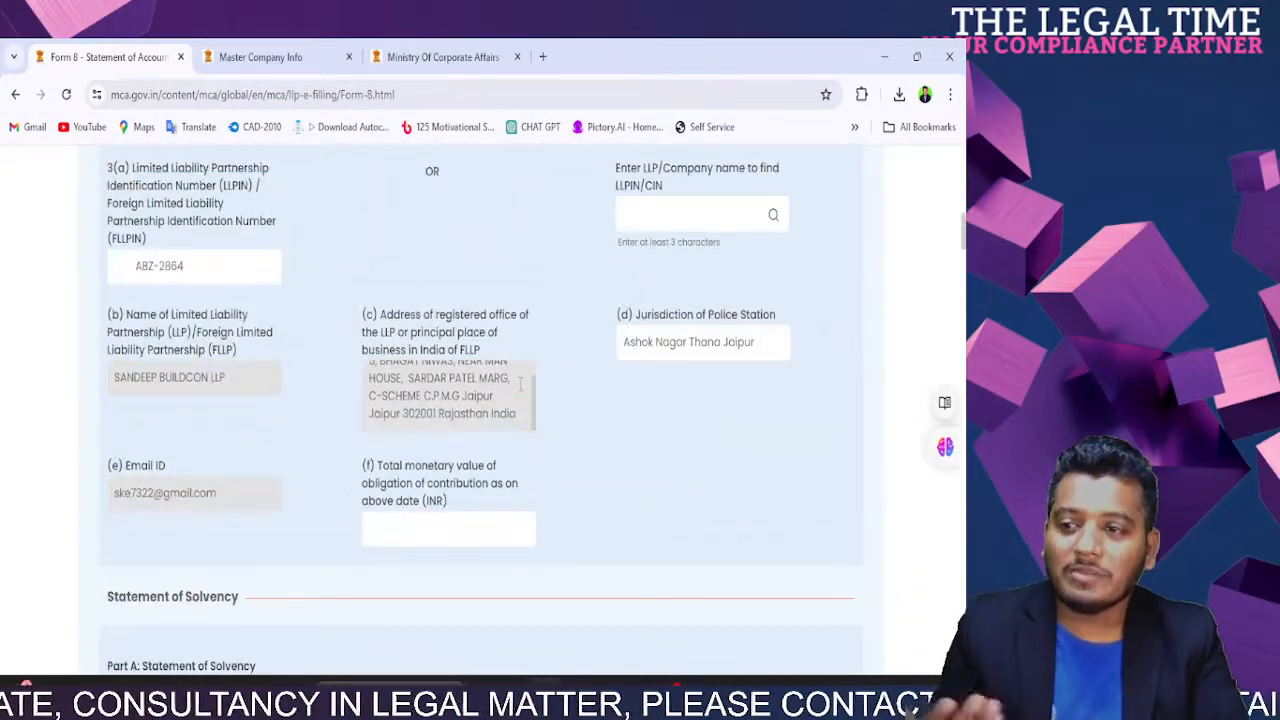
scroll(520, 389, "down", 8)
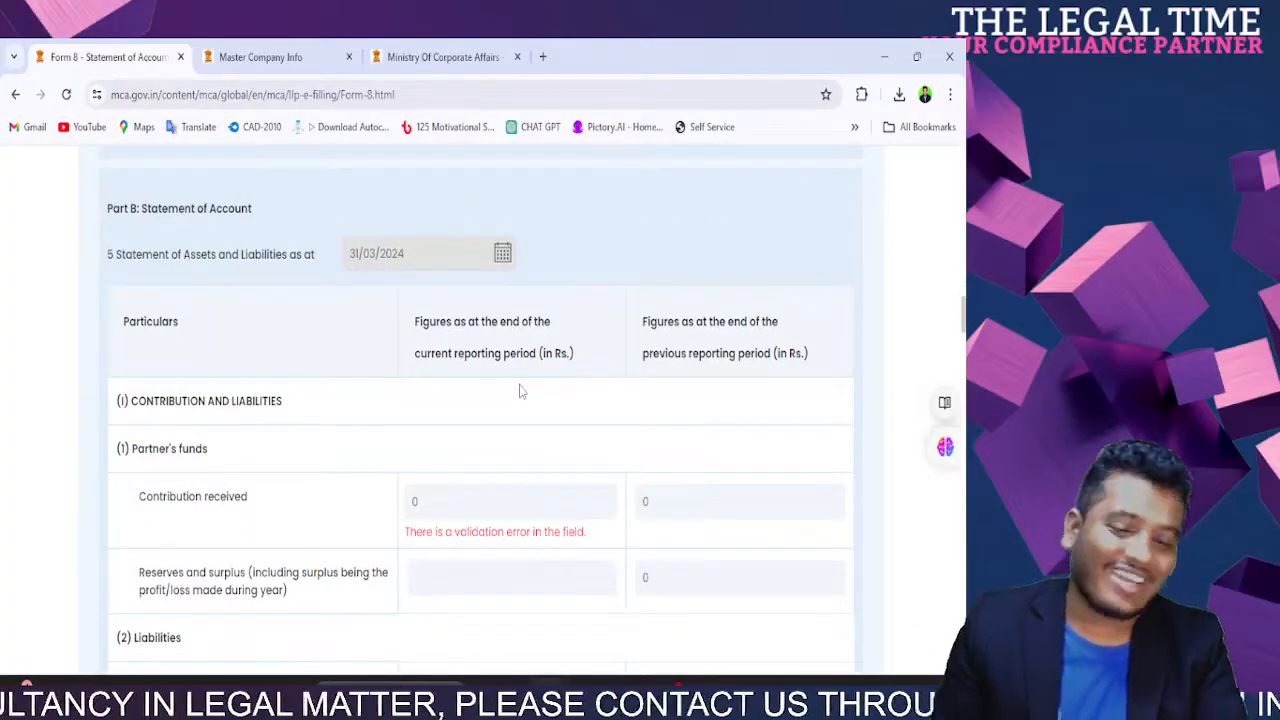
scroll(519, 390, "up", 8)
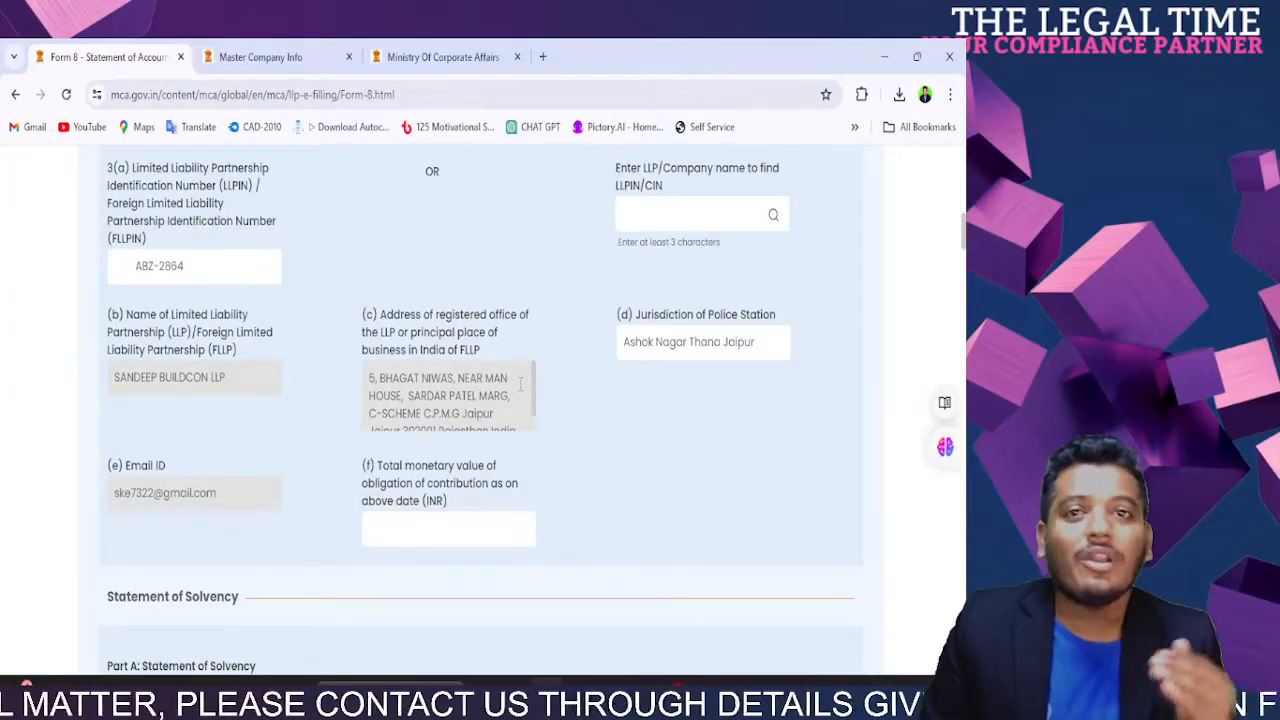
scroll(519, 384, "down", 10)
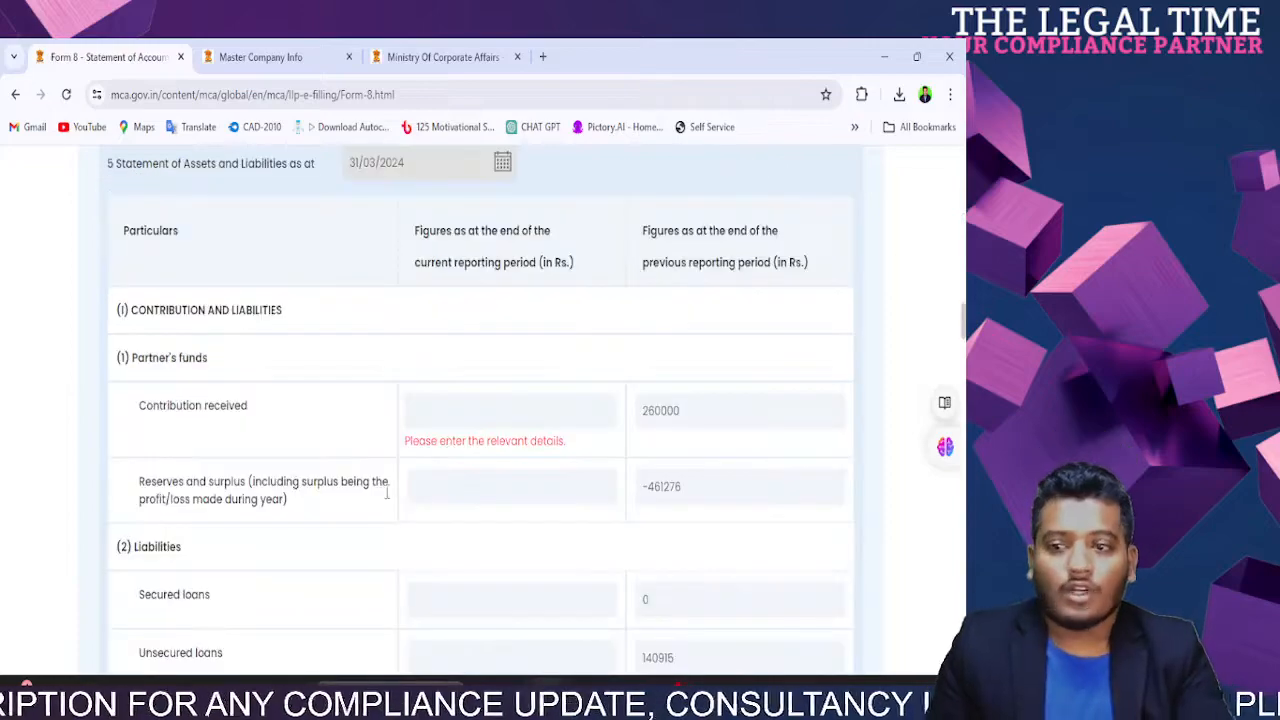
Step: Enter current-period contribution received 260000 and reserves and surplus 654
scroll(676, 305, "up", 5)
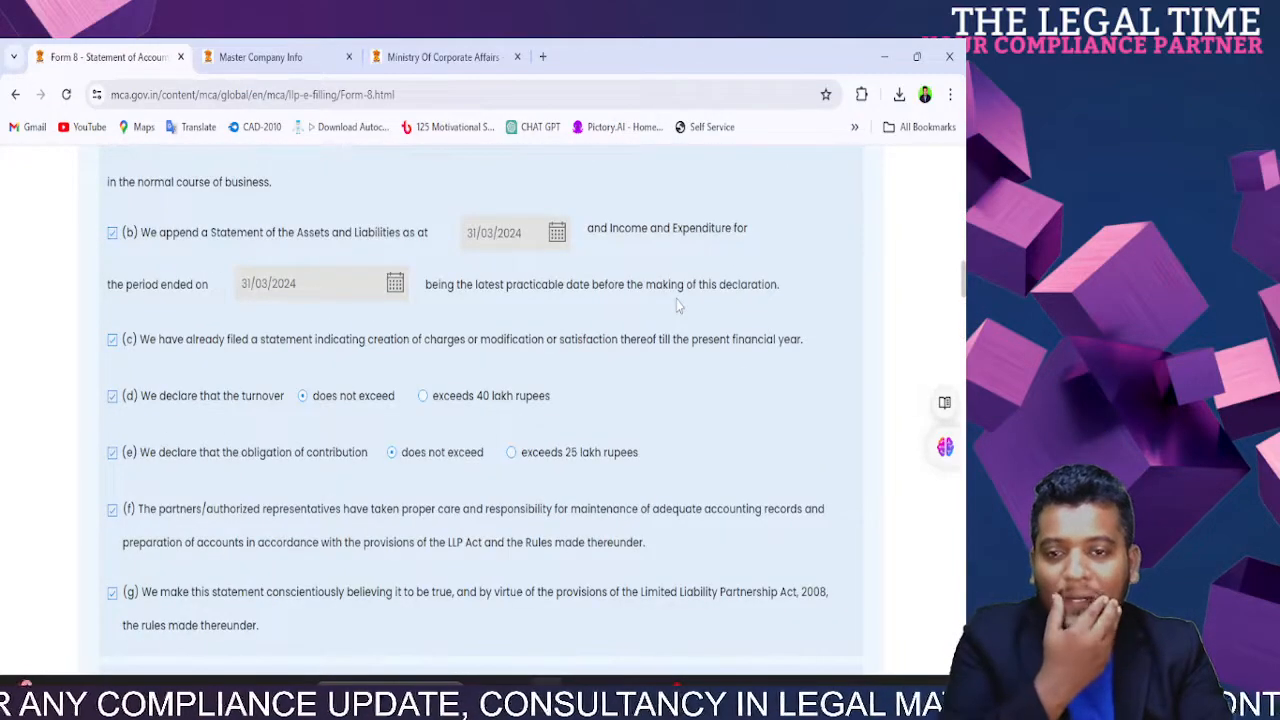
scroll(676, 305, "down", 5)
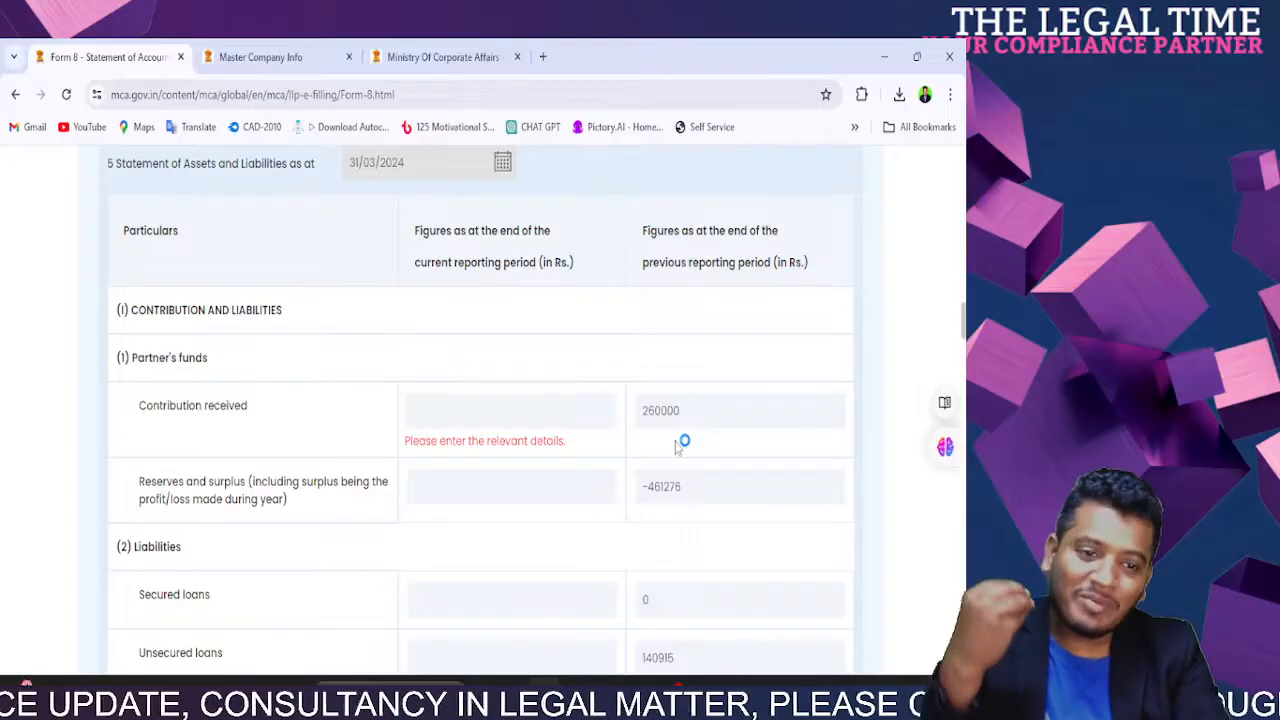
left_click(581, 414)
type("26")
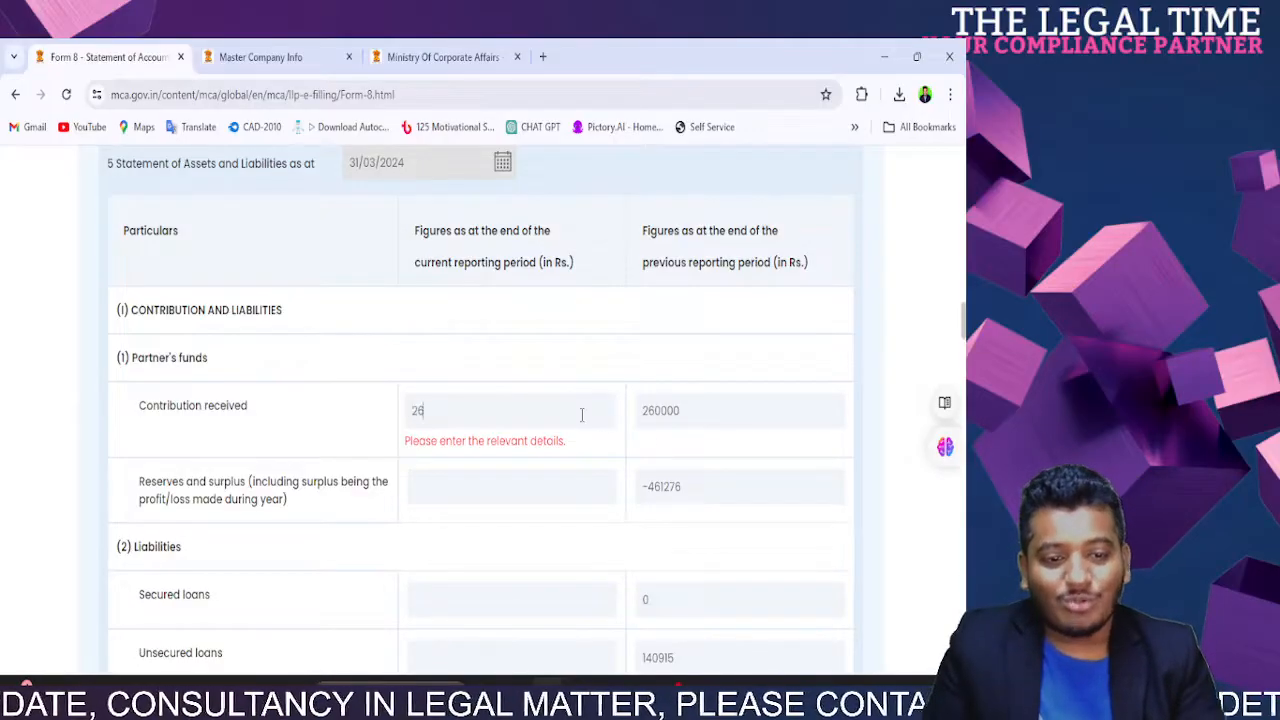
type("0000")
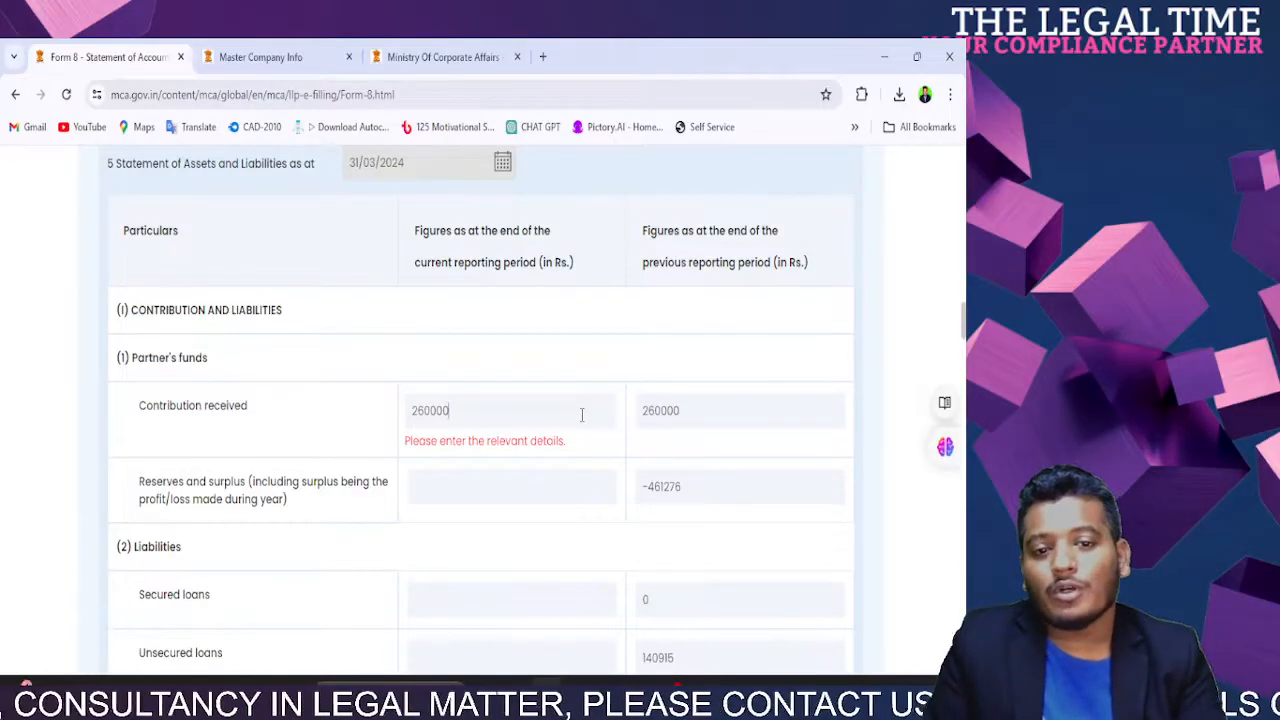
left_click(245, 408)
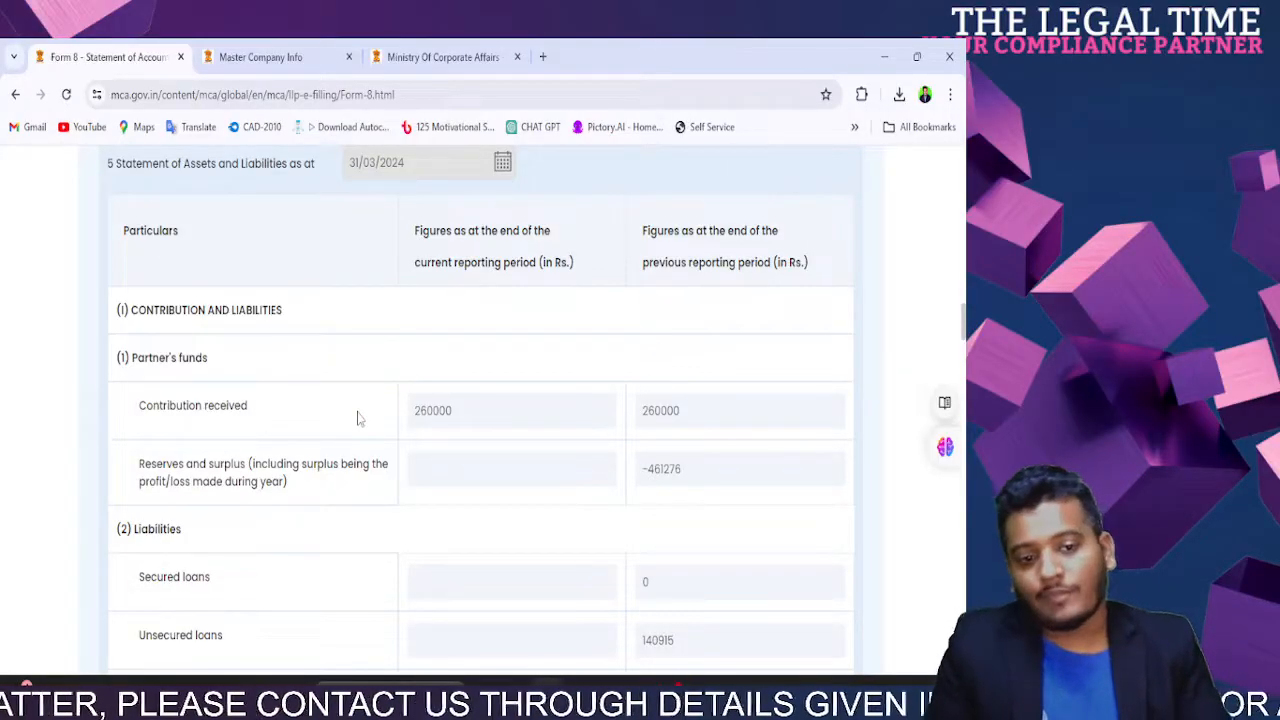
left_click(450, 456)
type("65465")
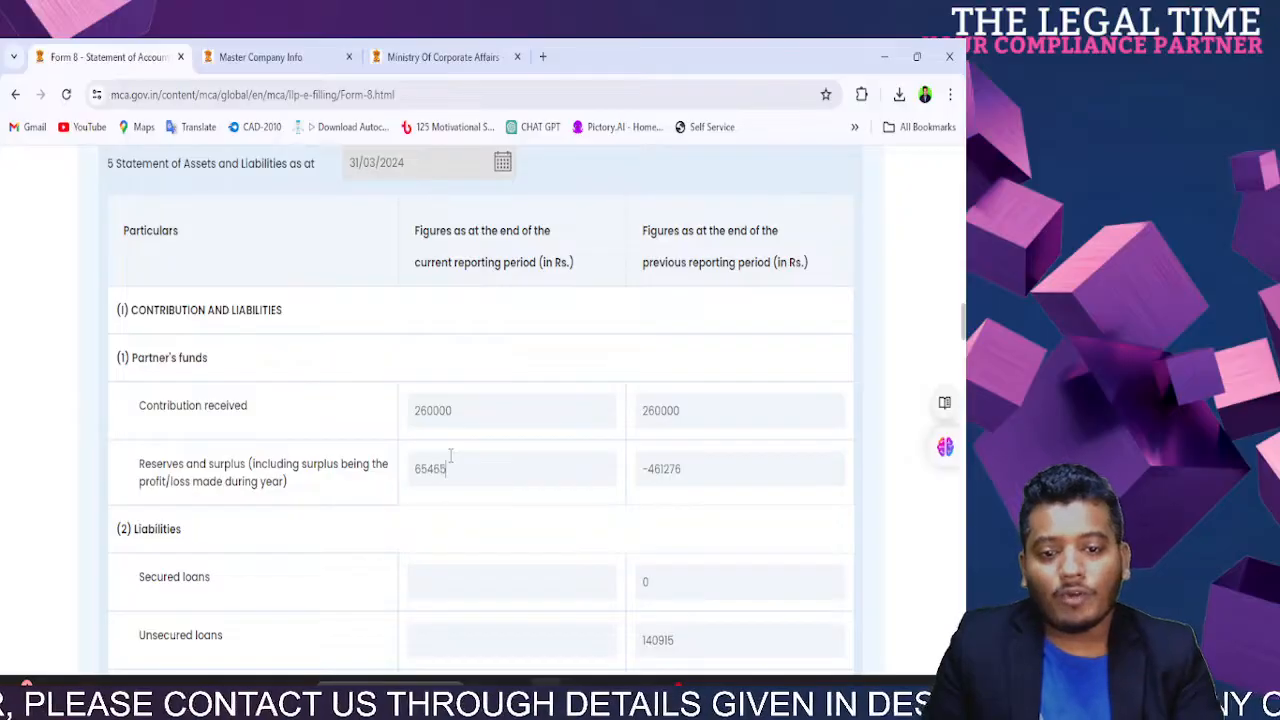
key("BackSpace")
key("BackSpace")
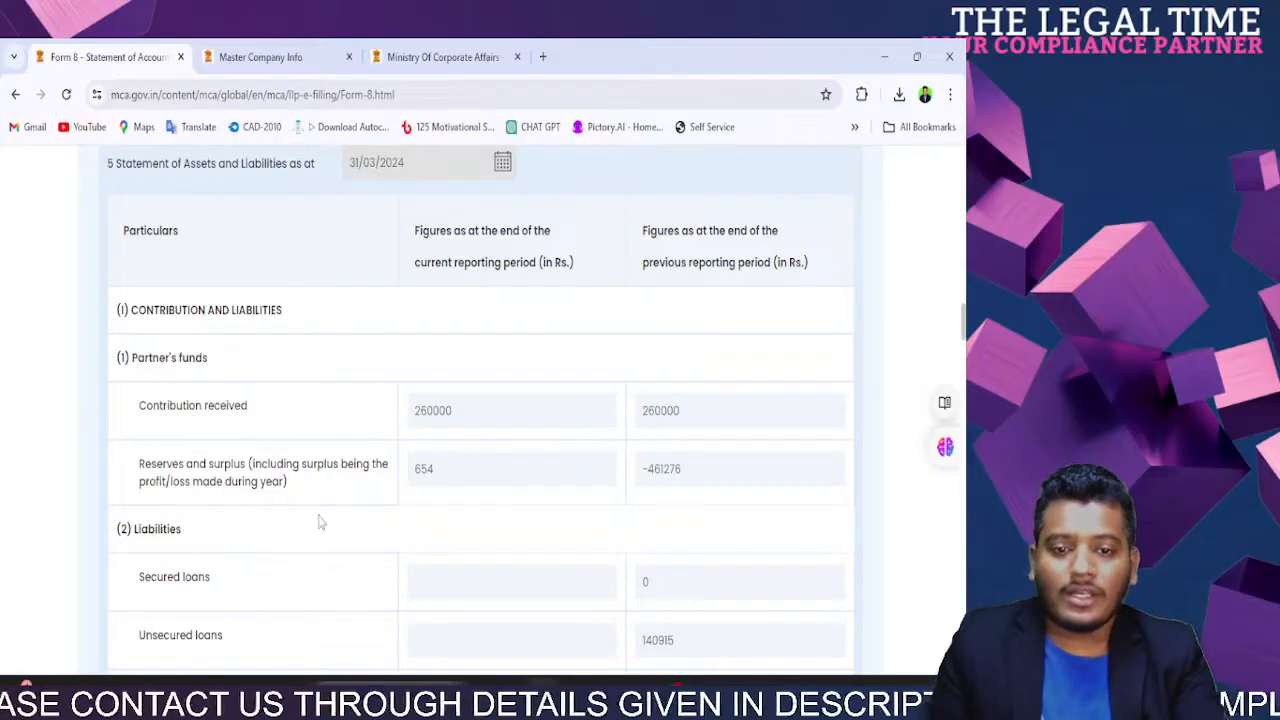
Step: Enter 0 for current secured loans, unsecured loans, short-term borrowings and trade payables
scroll(320, 522, "down", 3)
left_click(511, 281)
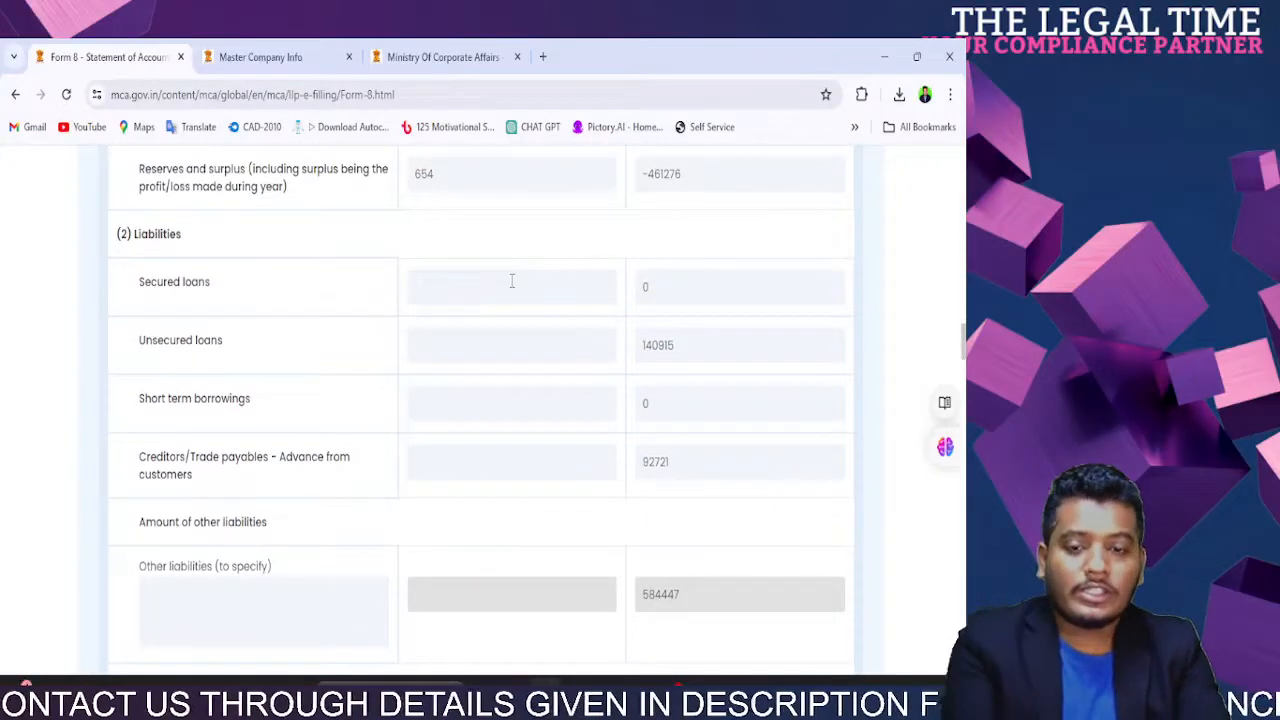
type("0")
left_click(477, 340)
type("0")
left_click(457, 410)
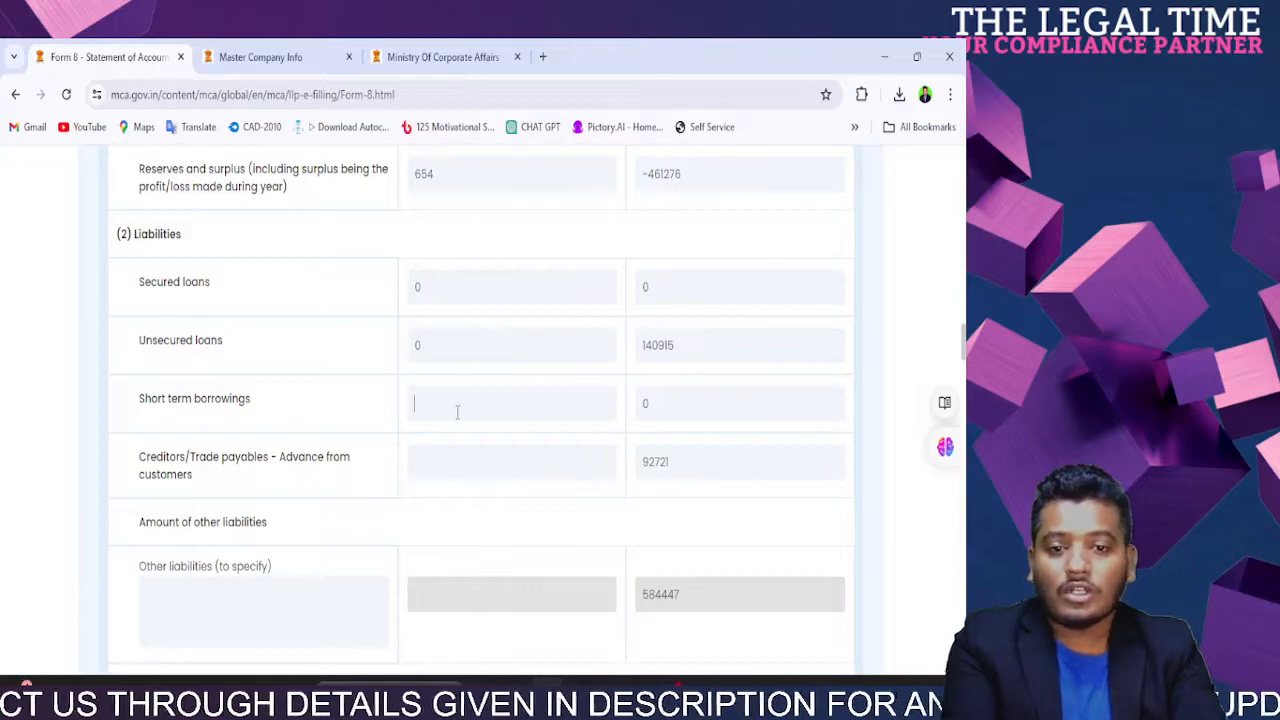
type("0")
left_click(455, 468)
type("0")
Step: Enter 0 for other liabilities and the taxation, contingencies, insurance and other provisions
scroll(455, 468, "down", 3)
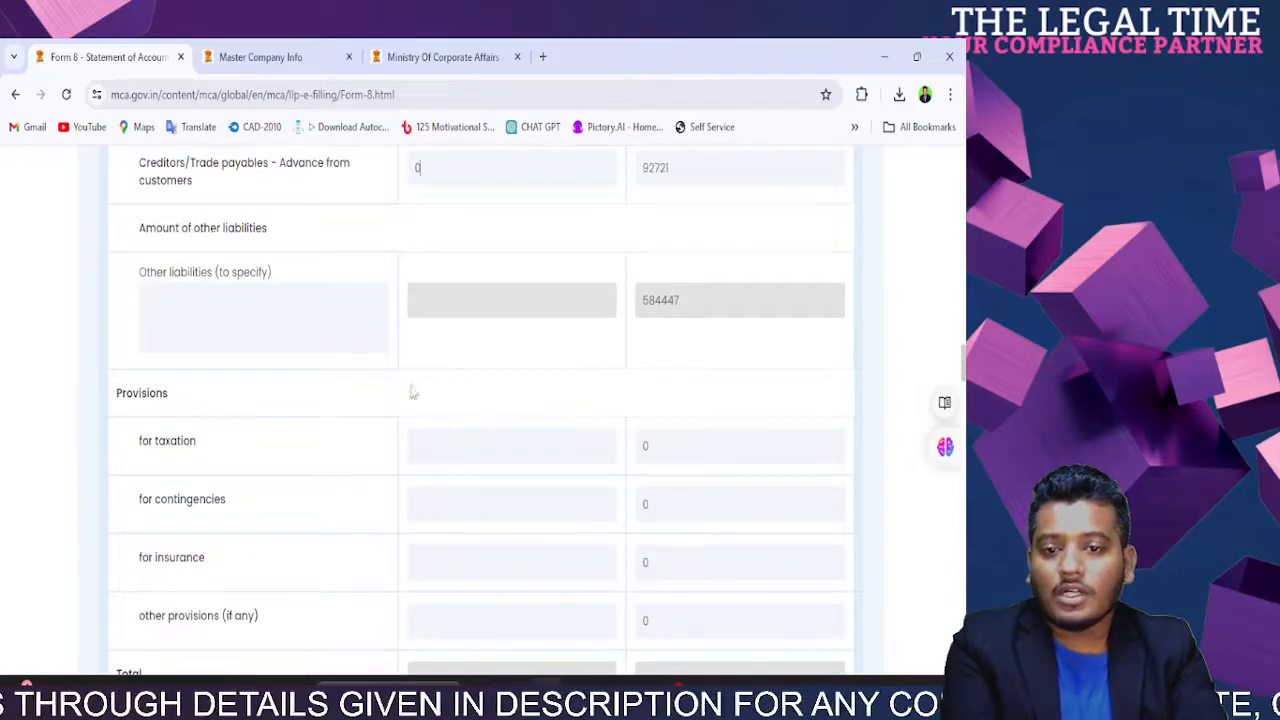
left_click(322, 338)
type("0")
left_click(469, 318)
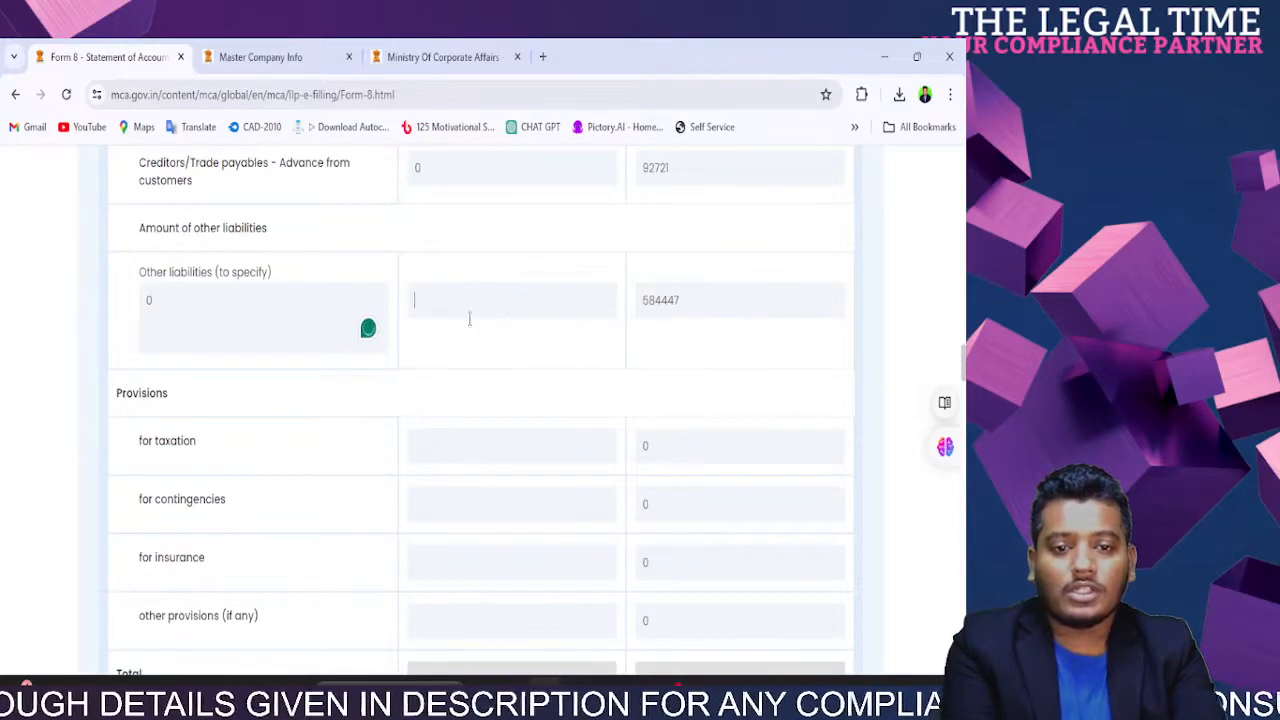
type("0")
left_click(471, 443)
type("0")
left_click(470, 500)
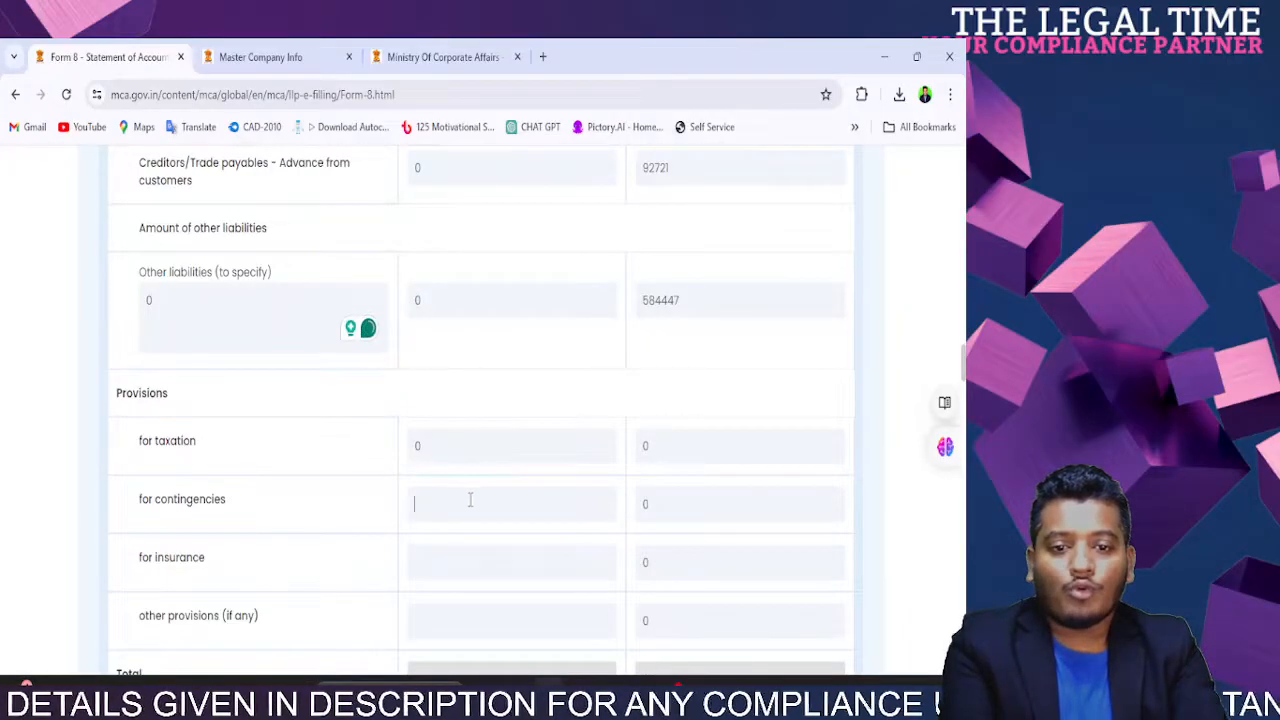
type("0")
scroll(470, 500, "down", 3)
left_click(475, 262)
type("0")
left_click(475, 318)
Step: Enter current gross fixed assets of 585000 and depreciation of 25552
type("0")
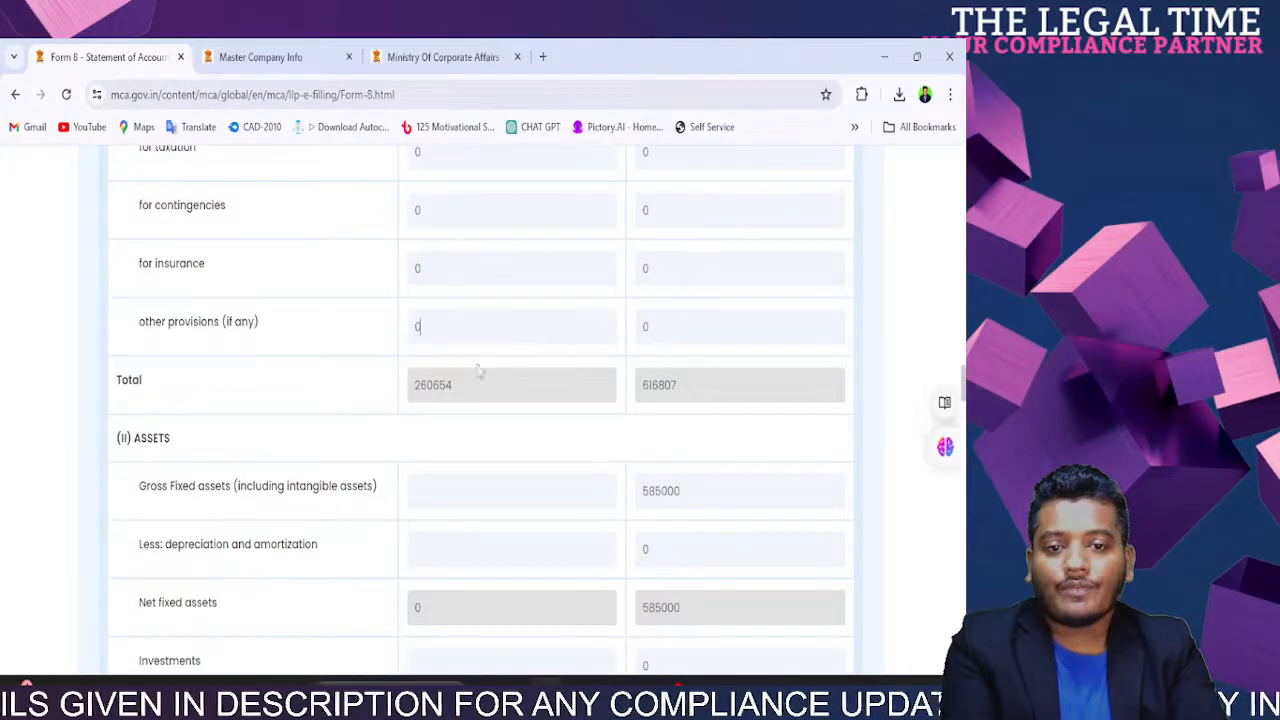
scroll(476, 371, "down", 3)
scroll(462, 310, "up", 3)
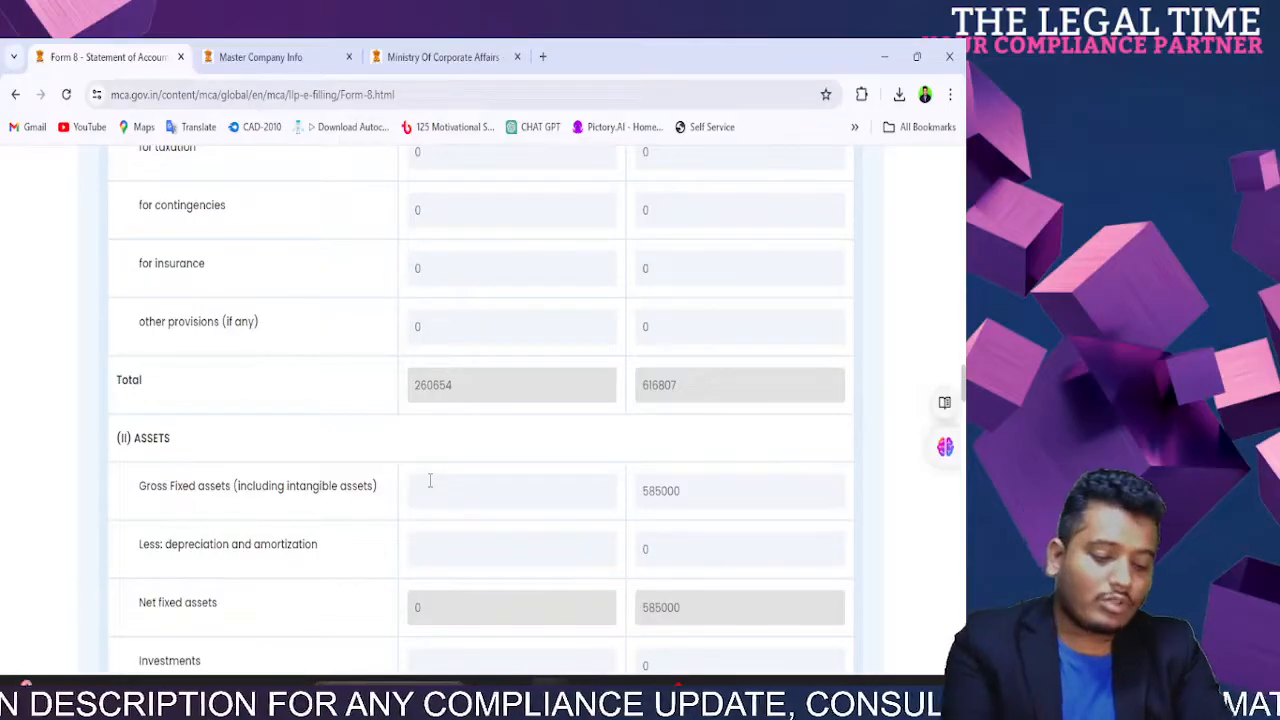
left_click(430, 481)
type("58500")
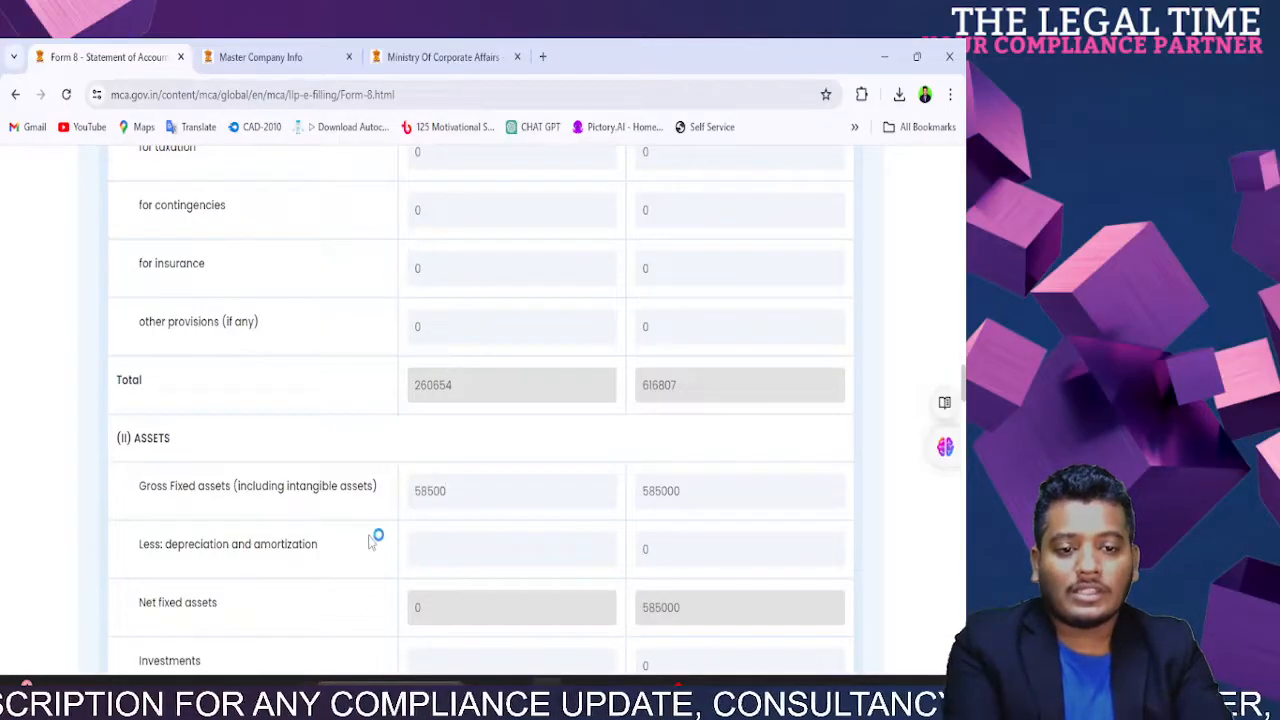
type("0")
left_click(410, 555)
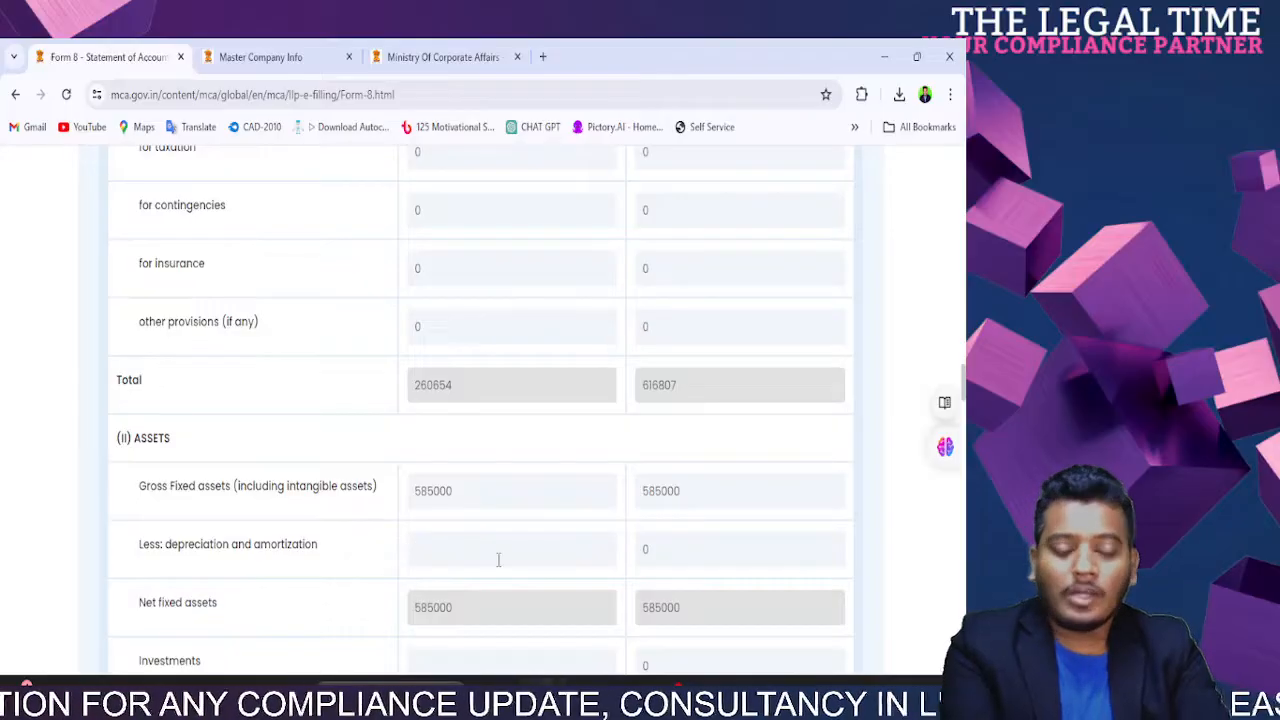
type("25552")
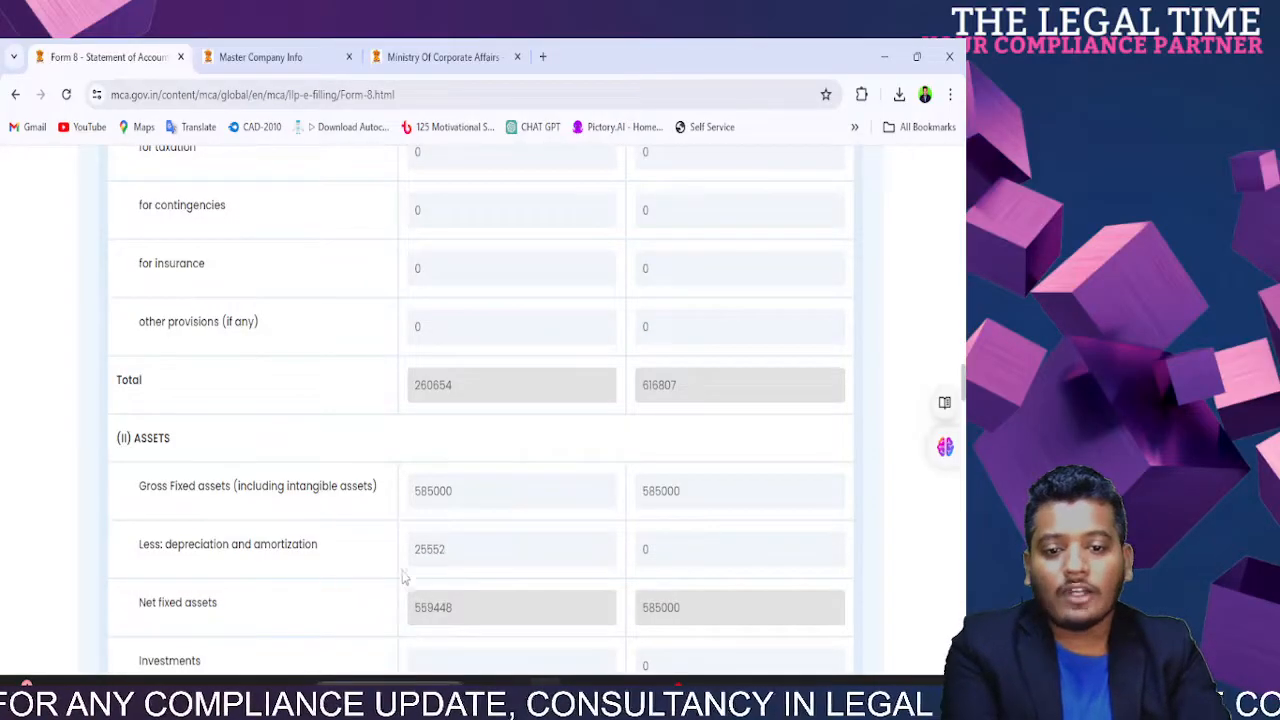
Step: Enter 0 for investments, loans, inventories and debtors, and correct the cash figure to 2525
scroll(404, 577, "down", 3)
left_click(430, 368)
type("0")
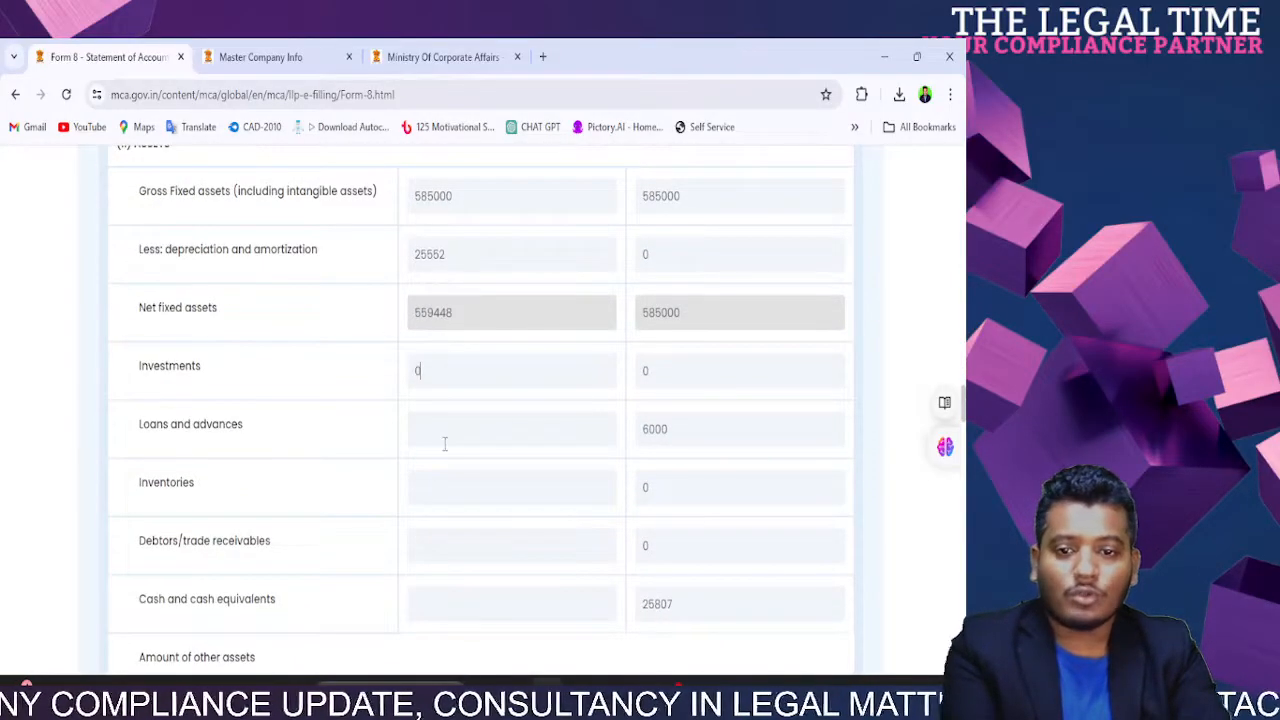
type("0")
left_click(440, 482)
type("0")
left_click(439, 554)
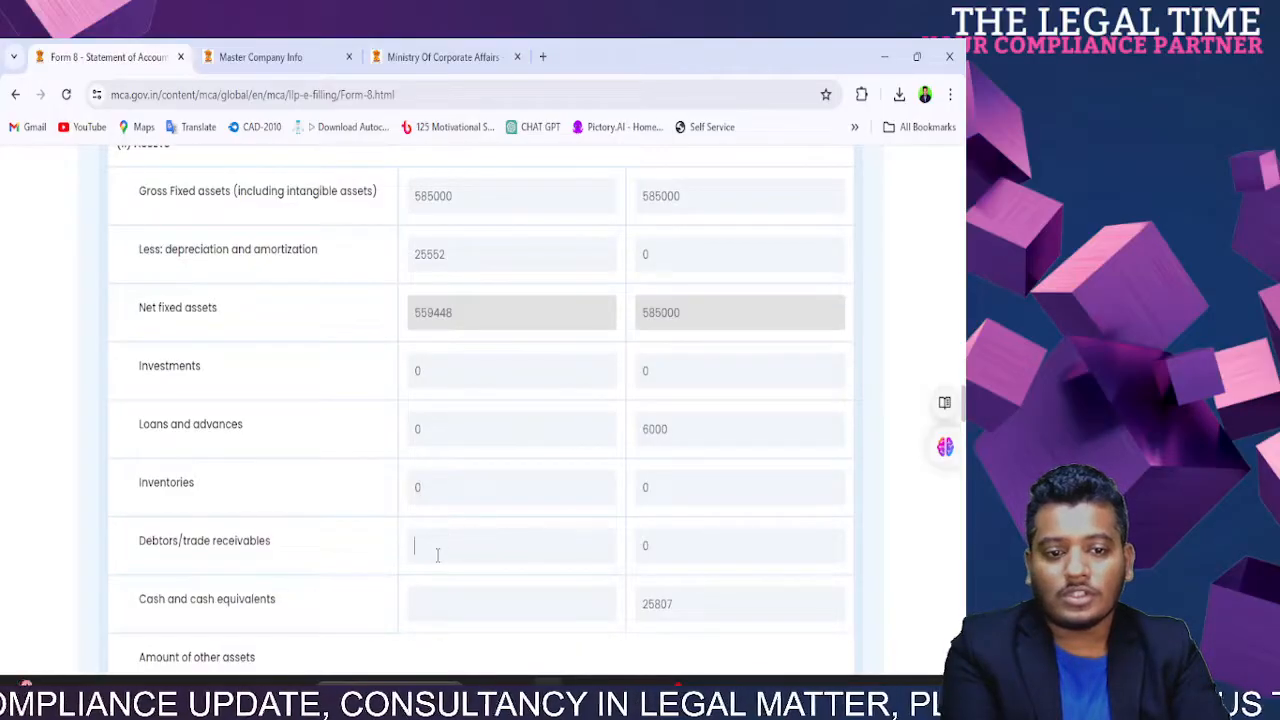
type("0")
left_click(450, 605)
type("60")
key("BackSpace")
key("BackSpace")
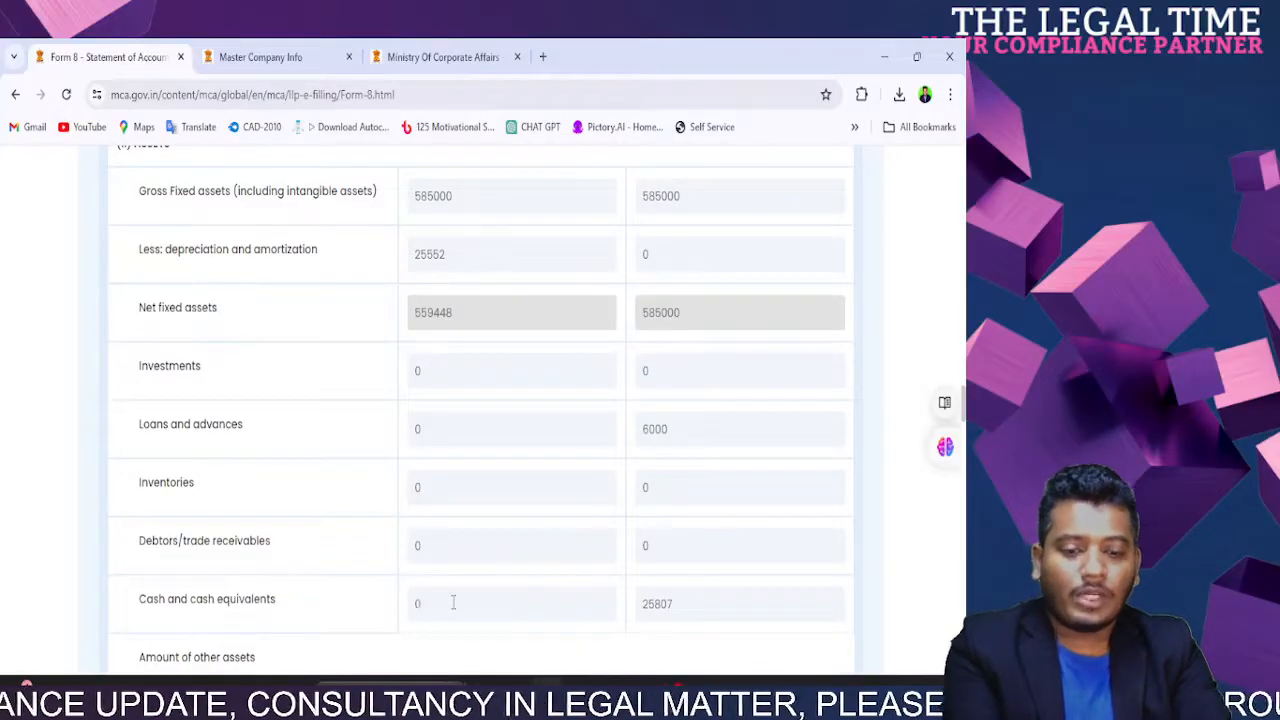
type("25252")
key("BackSpace")
key("BackSpace")
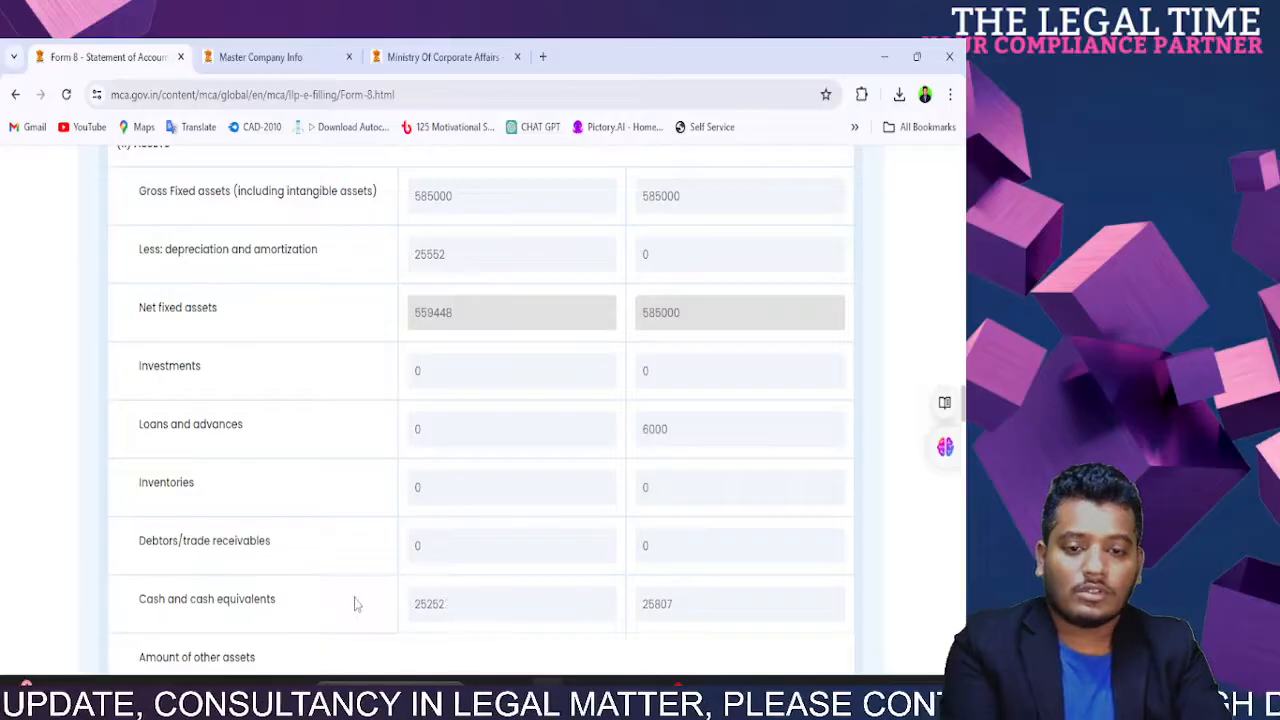
Step: Set both the other assets description and its amount to 0
scroll(352, 604, "down", 3)
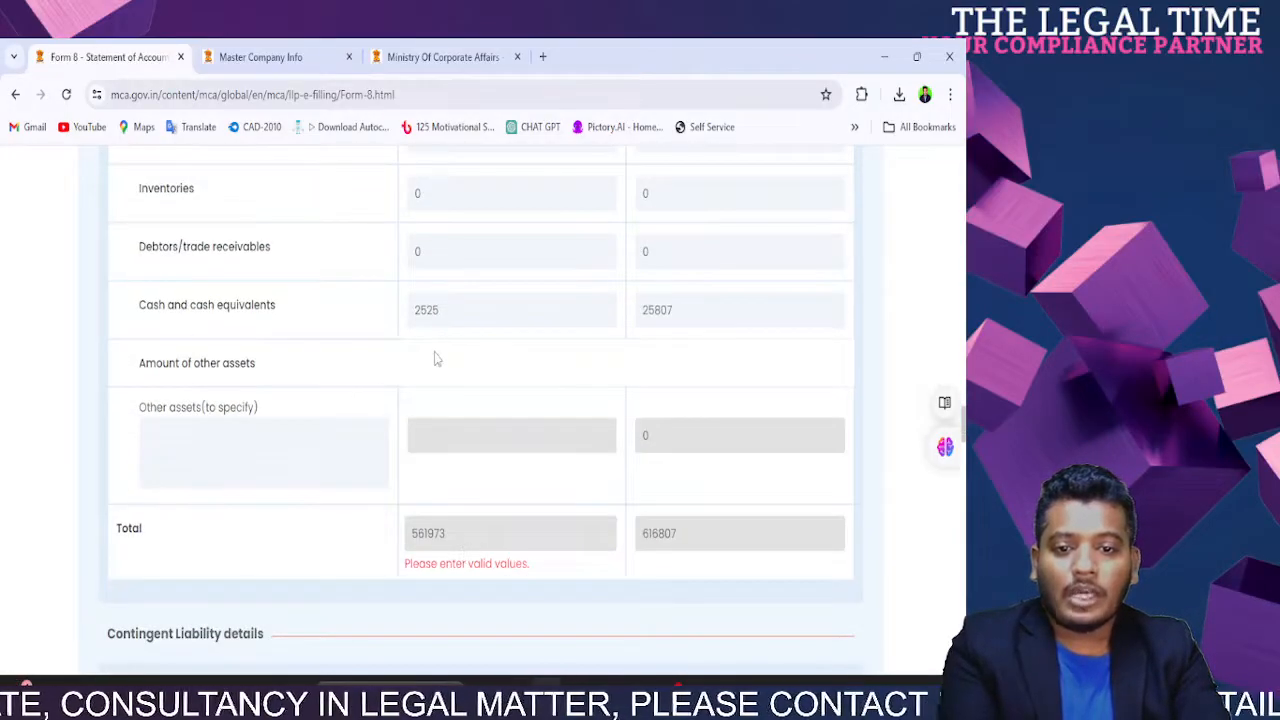
left_click(356, 465)
type("0")
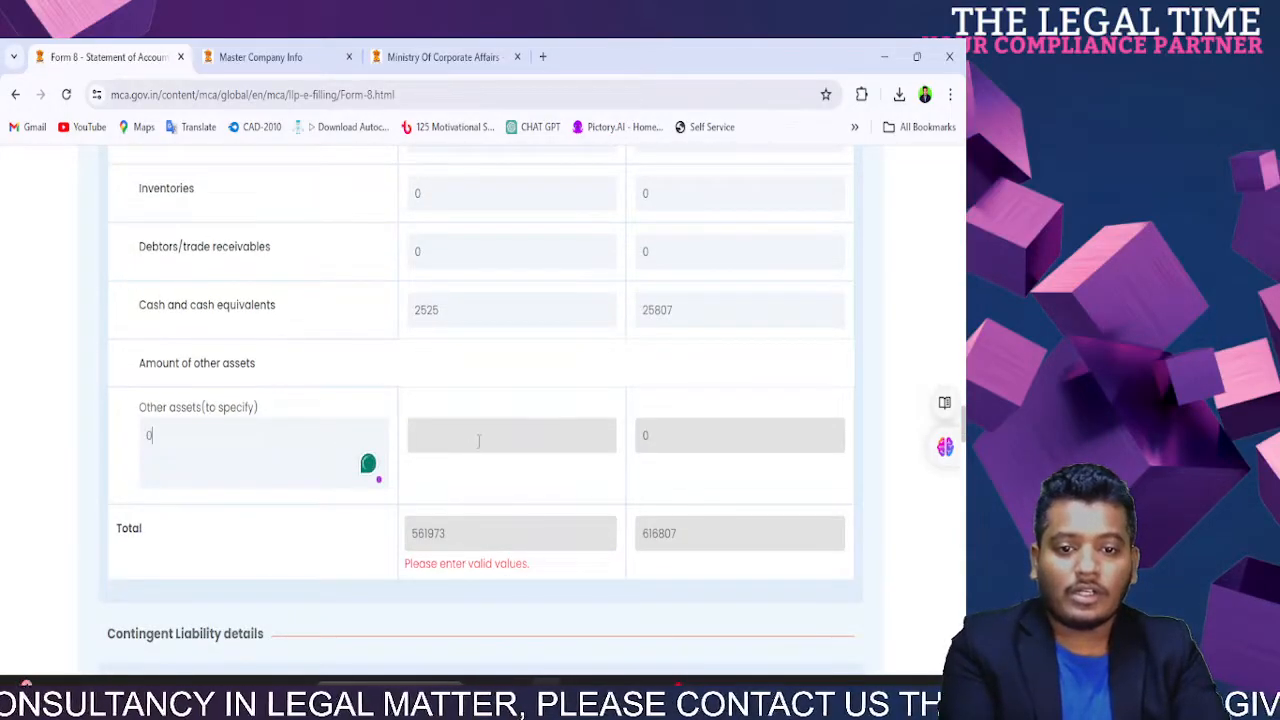
key("Tab")
type("0")
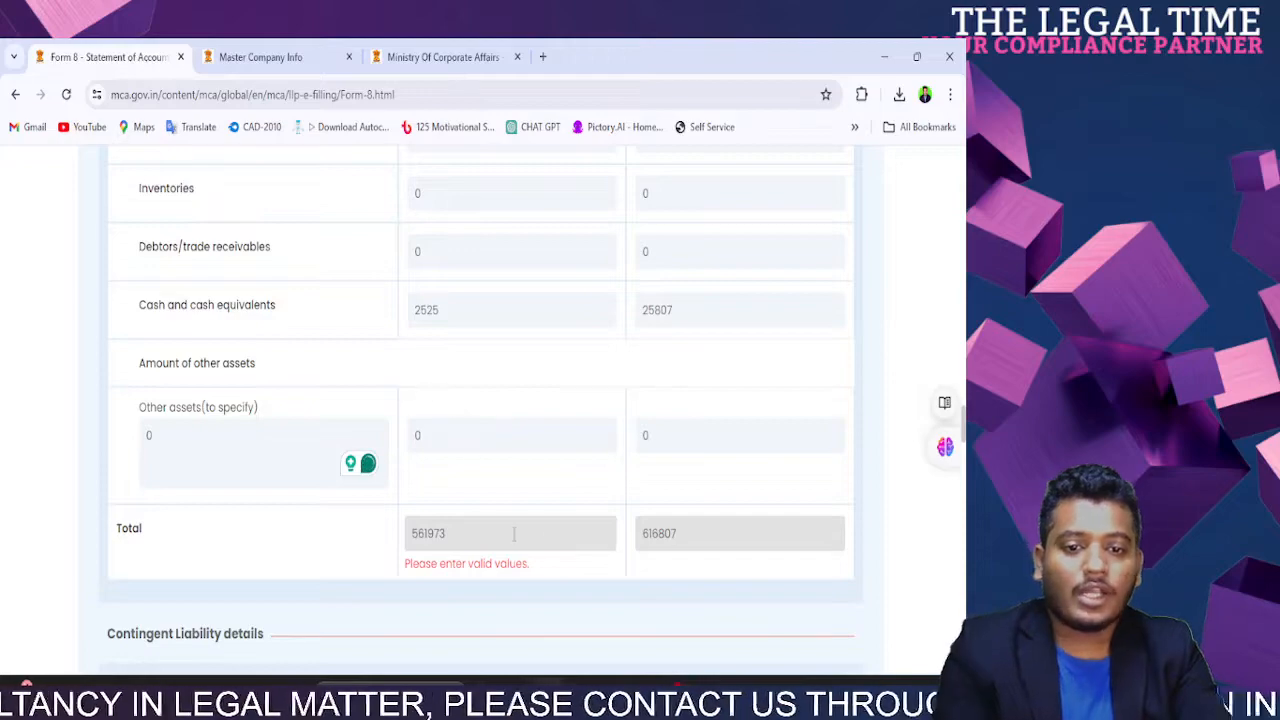
Step: Change the current-year gross fixed assets to 260654
scroll(506, 534, "down", 10)
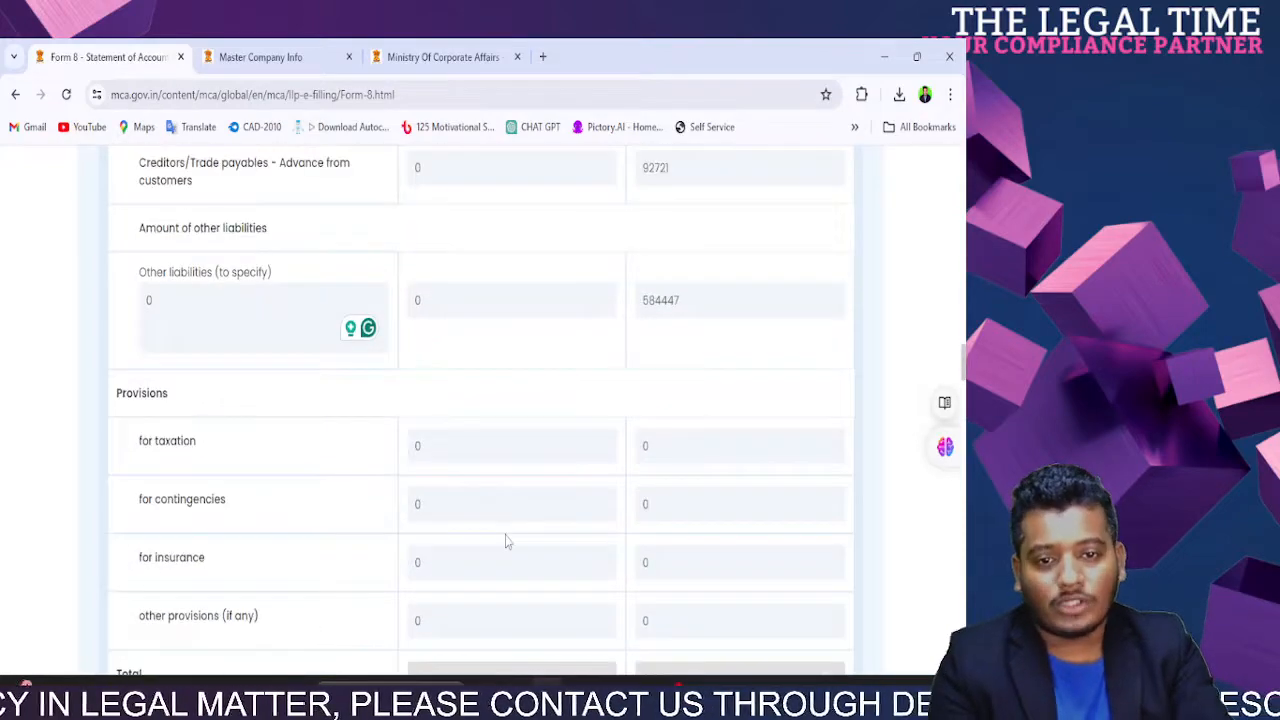
scroll(506, 541, "up", 8)
scroll(432, 418, "down", 10)
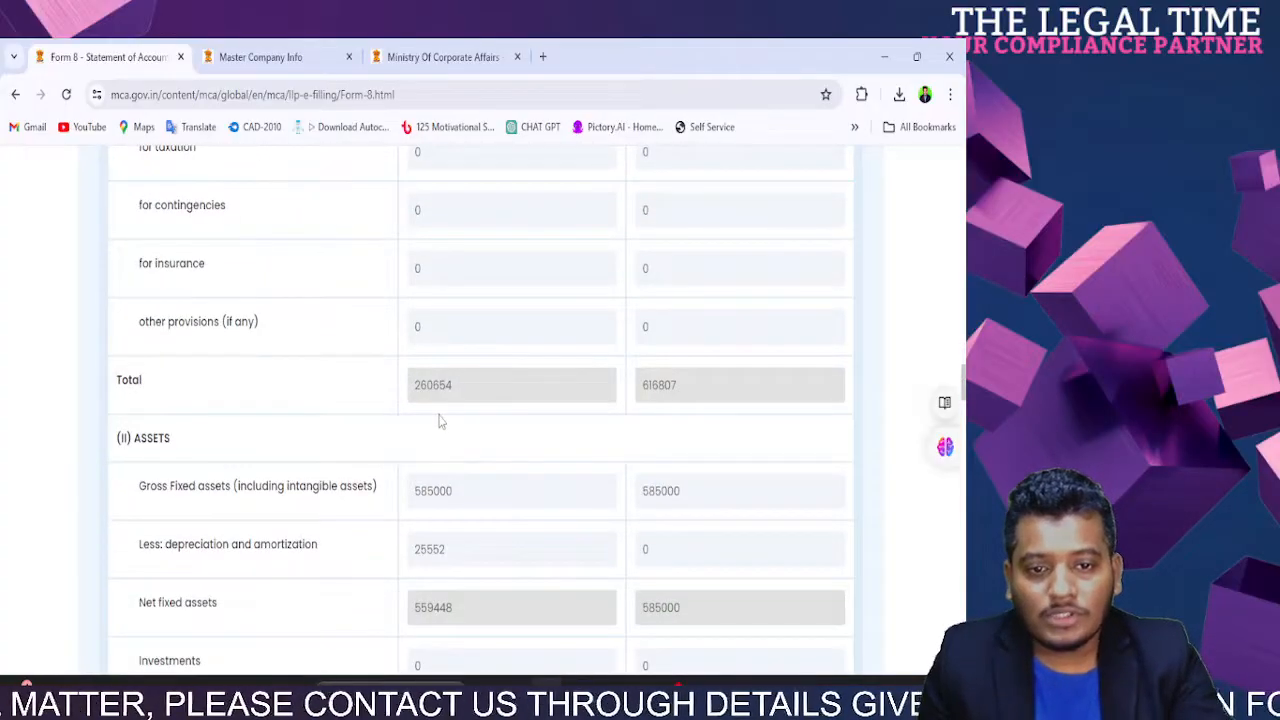
scroll(438, 421, "down", 9)
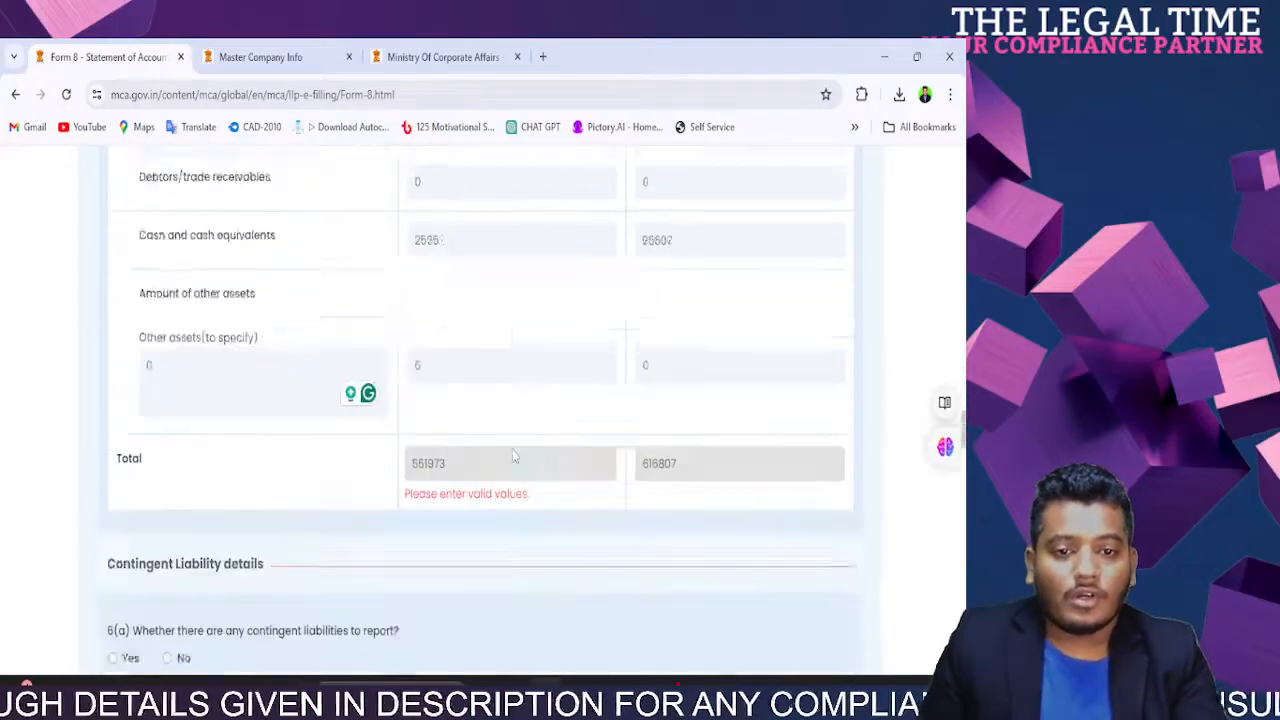
scroll(470, 324, "up", 1)
scroll(470, 322, "up", 8)
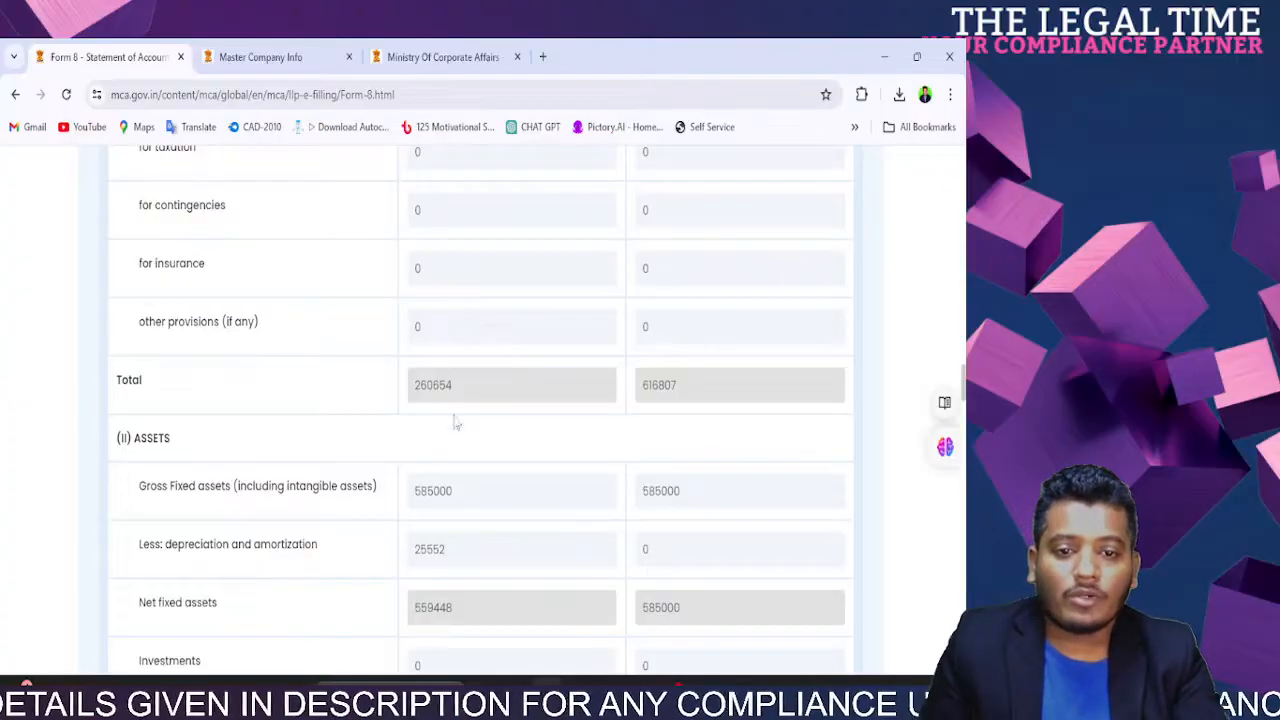
double_click(452, 491)
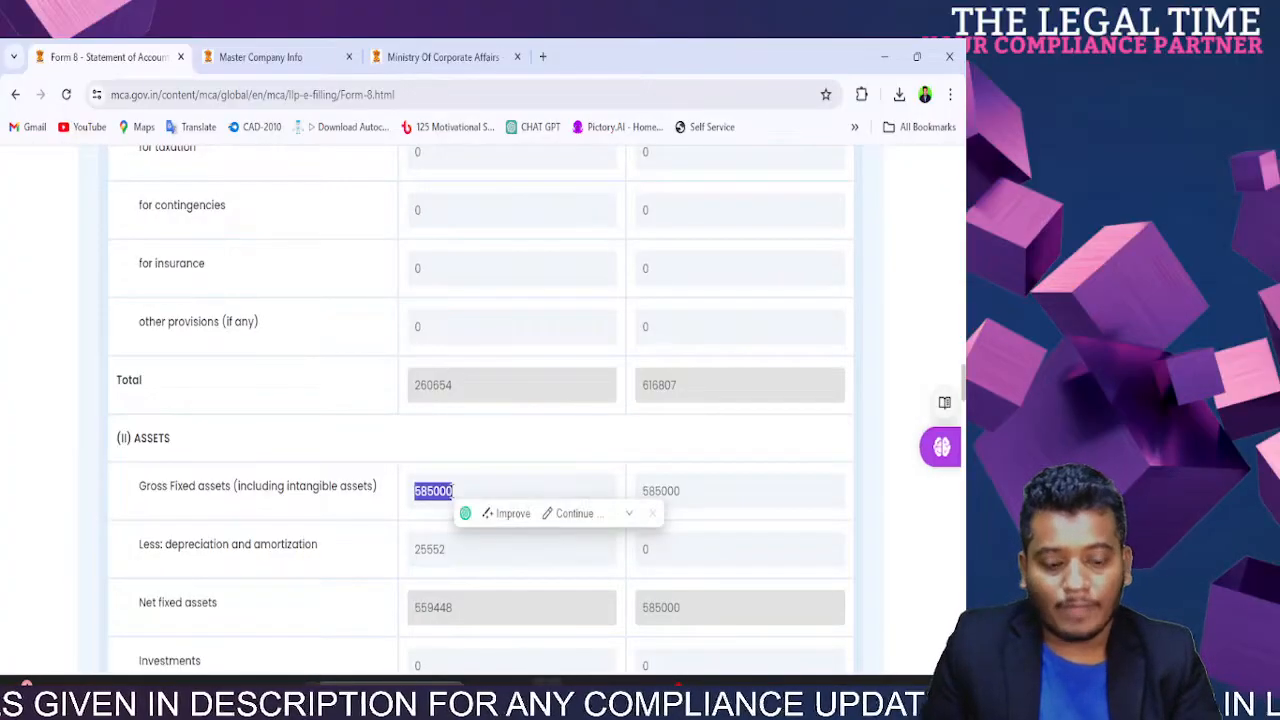
type("260654")
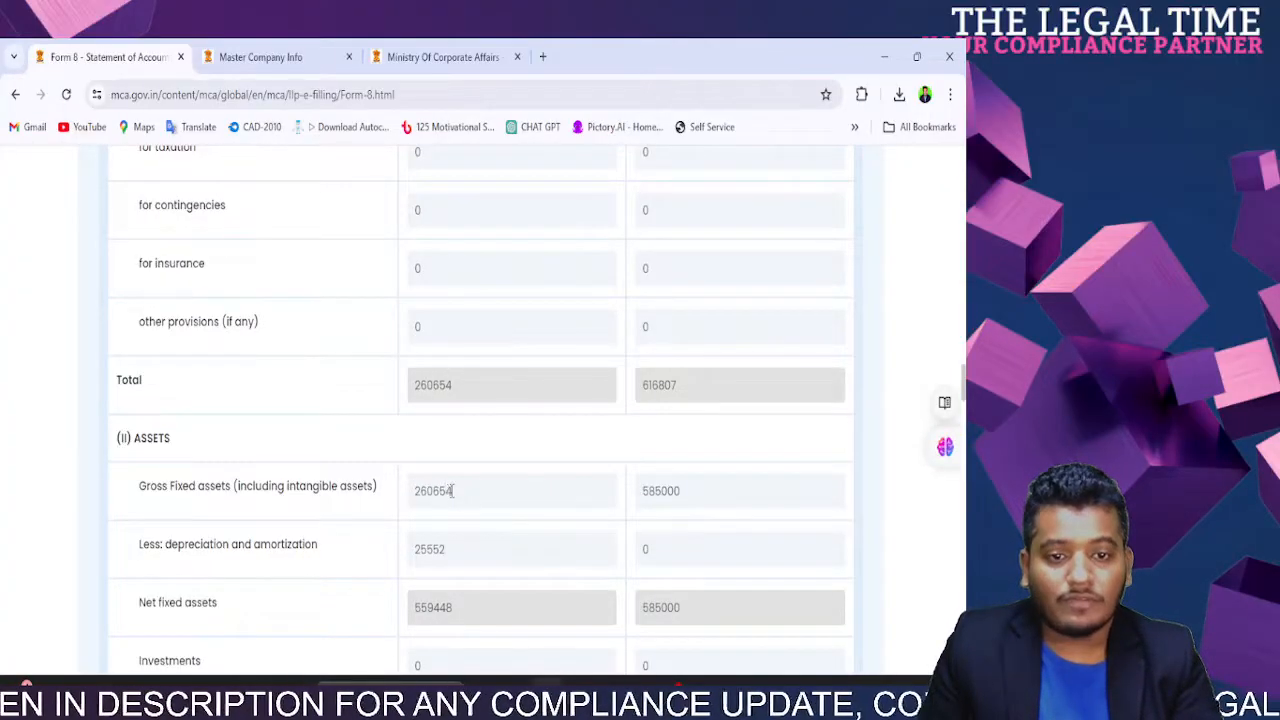
left_click(367, 509)
Step: Copy the 25552 depreciation value into current-year cash and cash equivalents
double_click(441, 551)
key("ctrl+c")
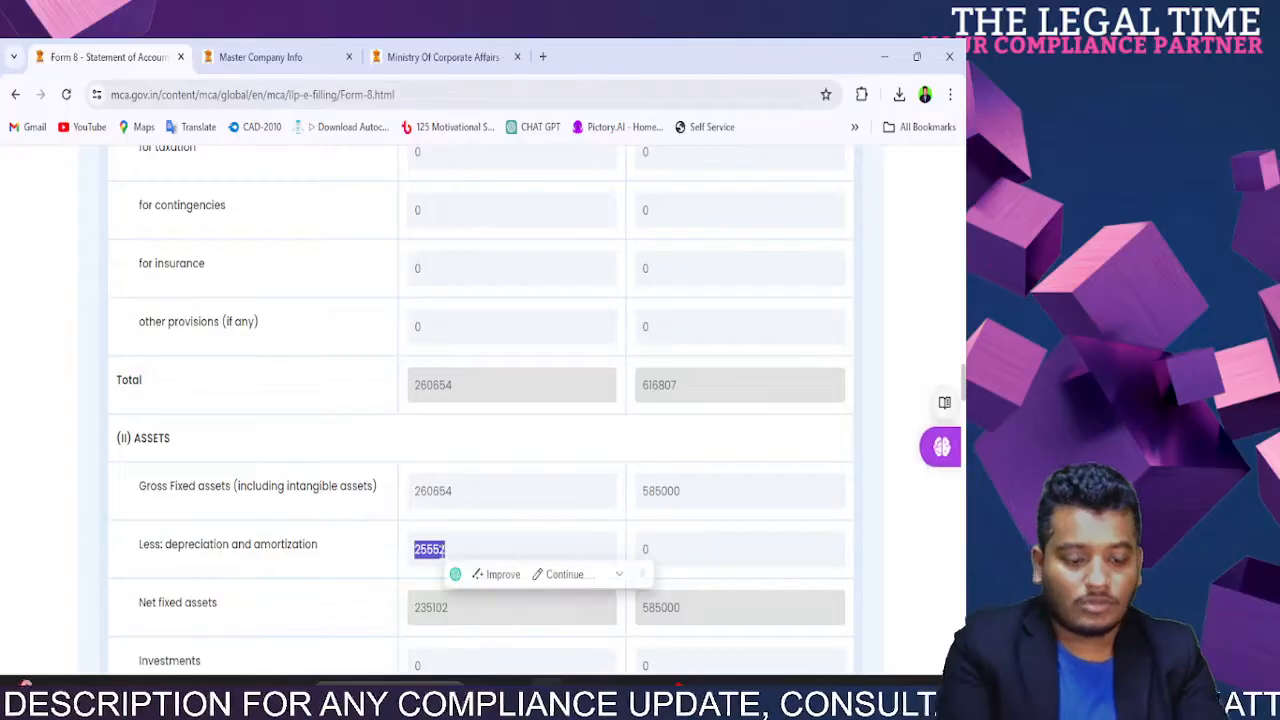
scroll(441, 551, "down", 6)
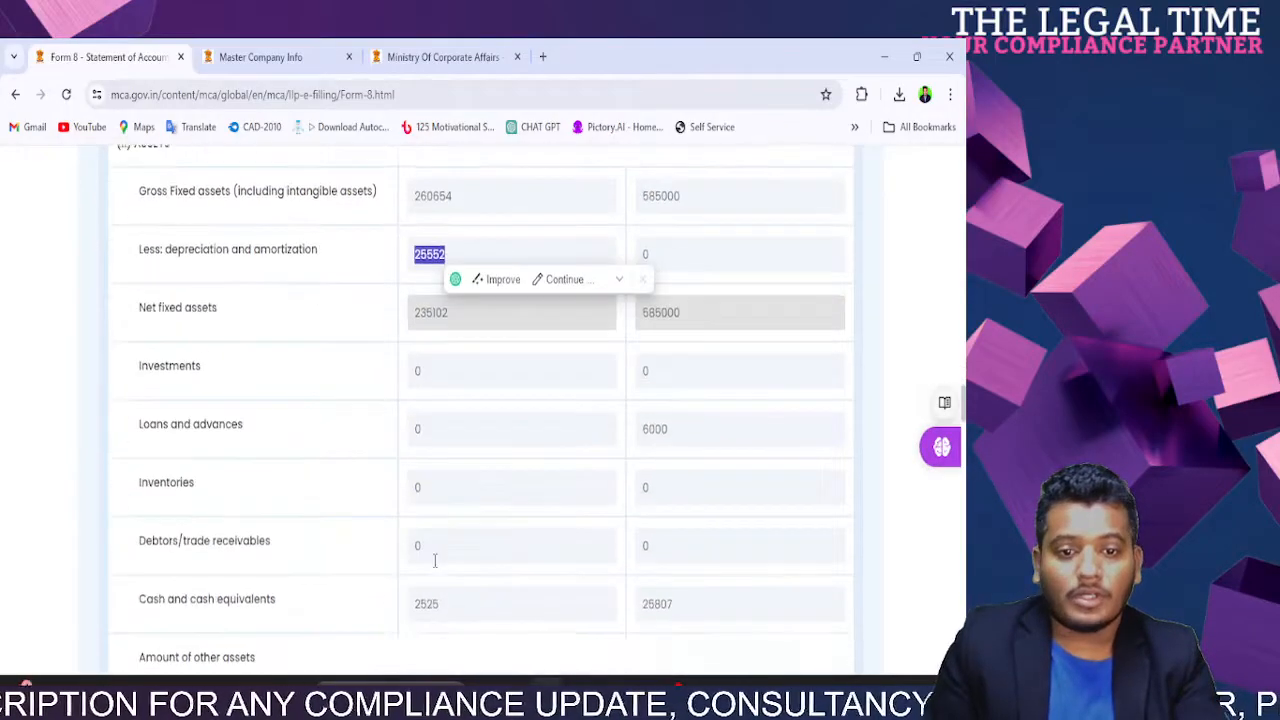
double_click(426, 311)
key("ctrl+v")
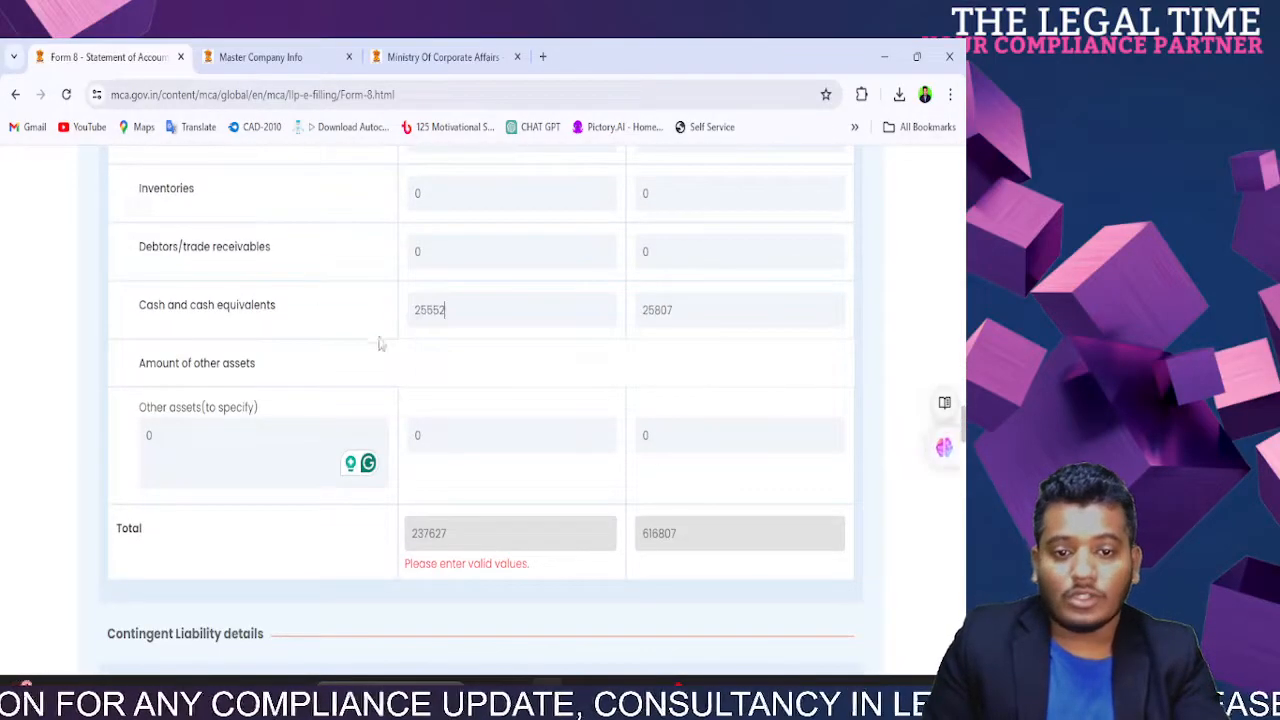
left_click(366, 357)
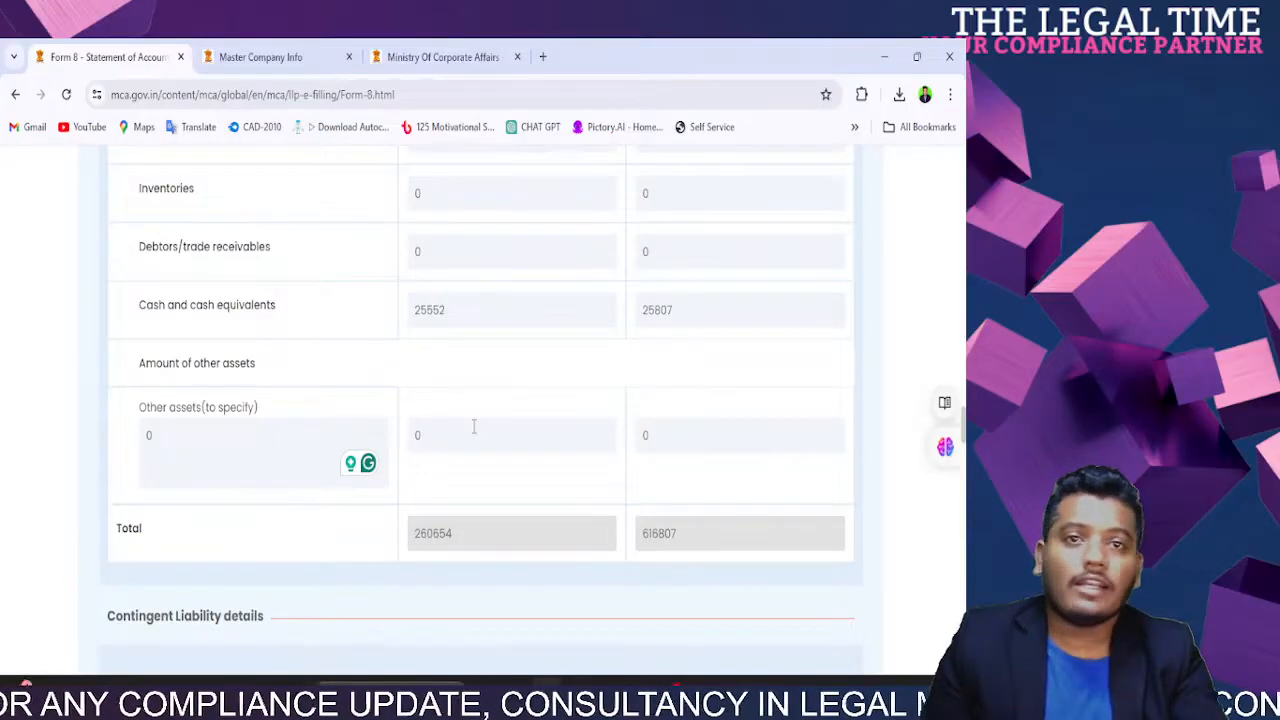
scroll(480, 445, "down", 6)
scroll(437, 337, "up", 3)
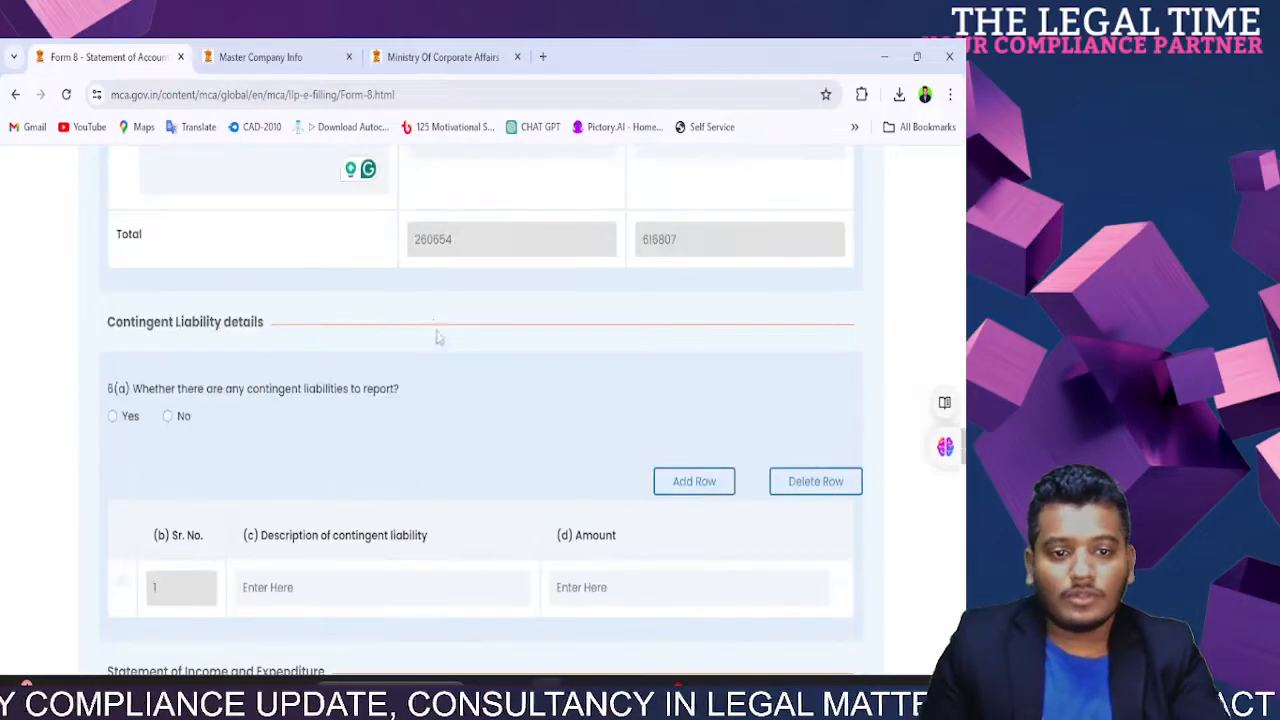
Step: Toggle contingent liabilities question 6(a) to Yes, then set it back to No, hiding the liability table
left_click_drag(165, 390, 404, 390)
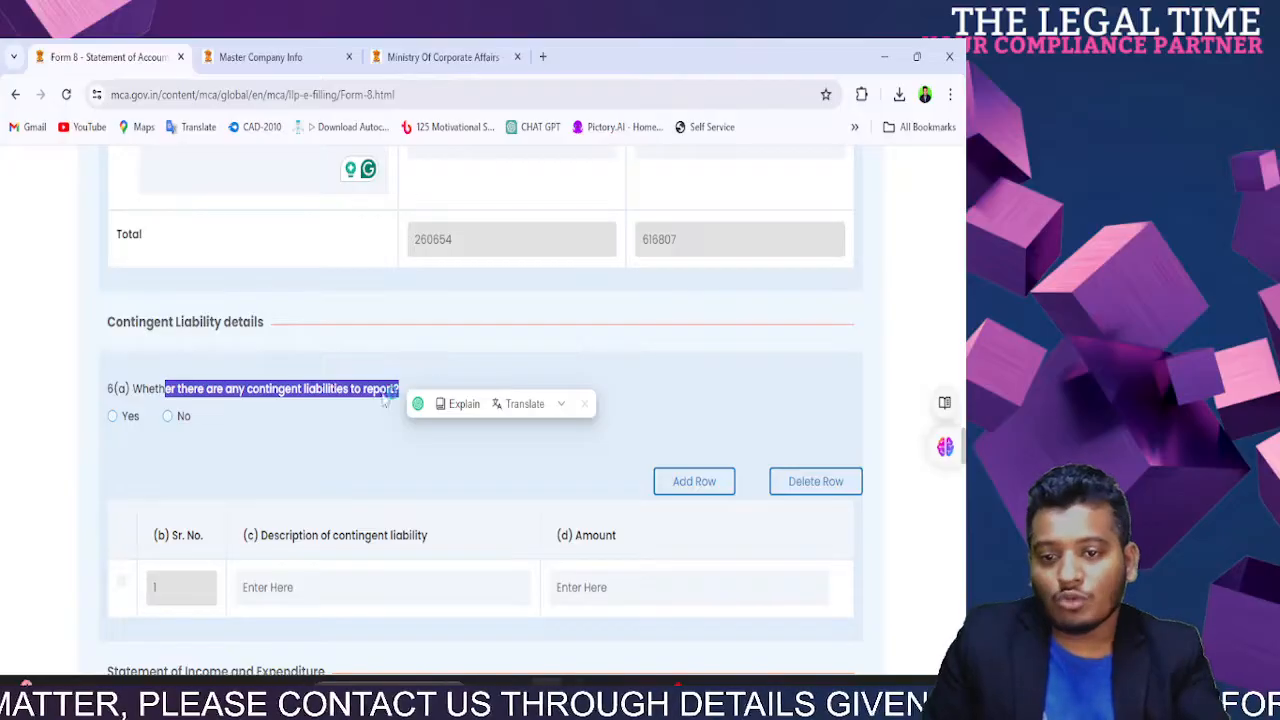
left_click(140, 416)
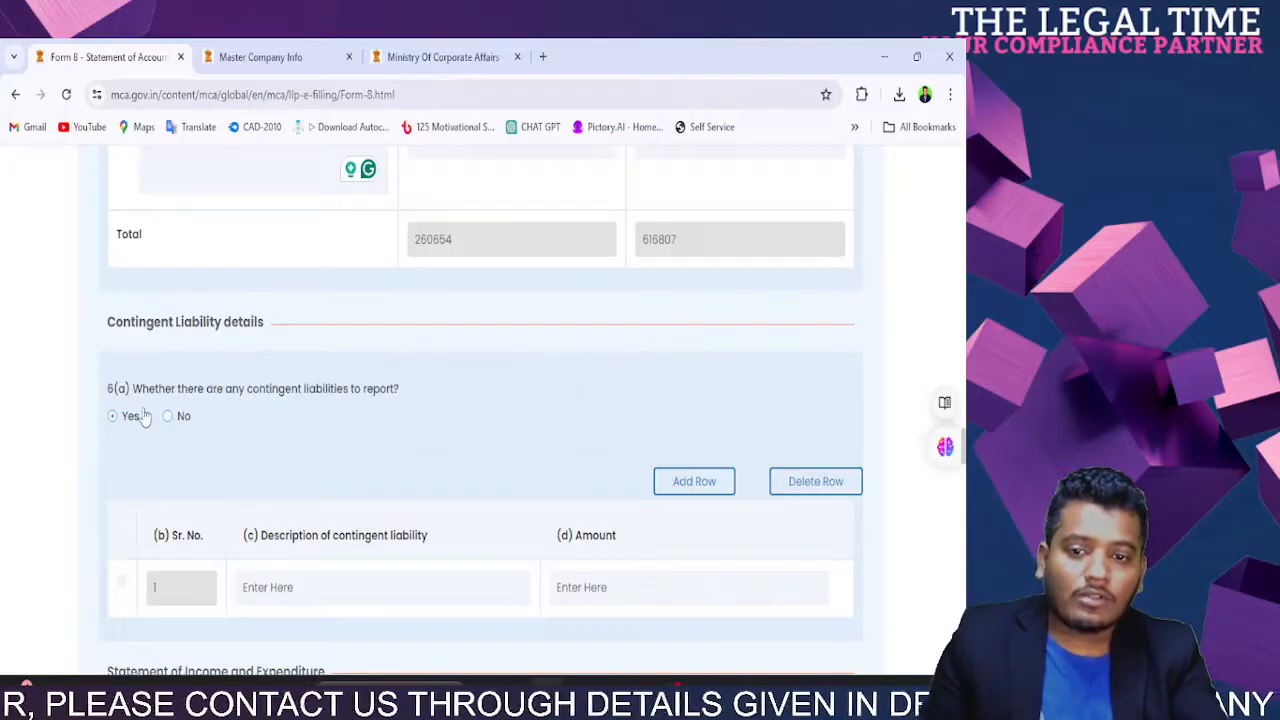
left_click(167, 416)
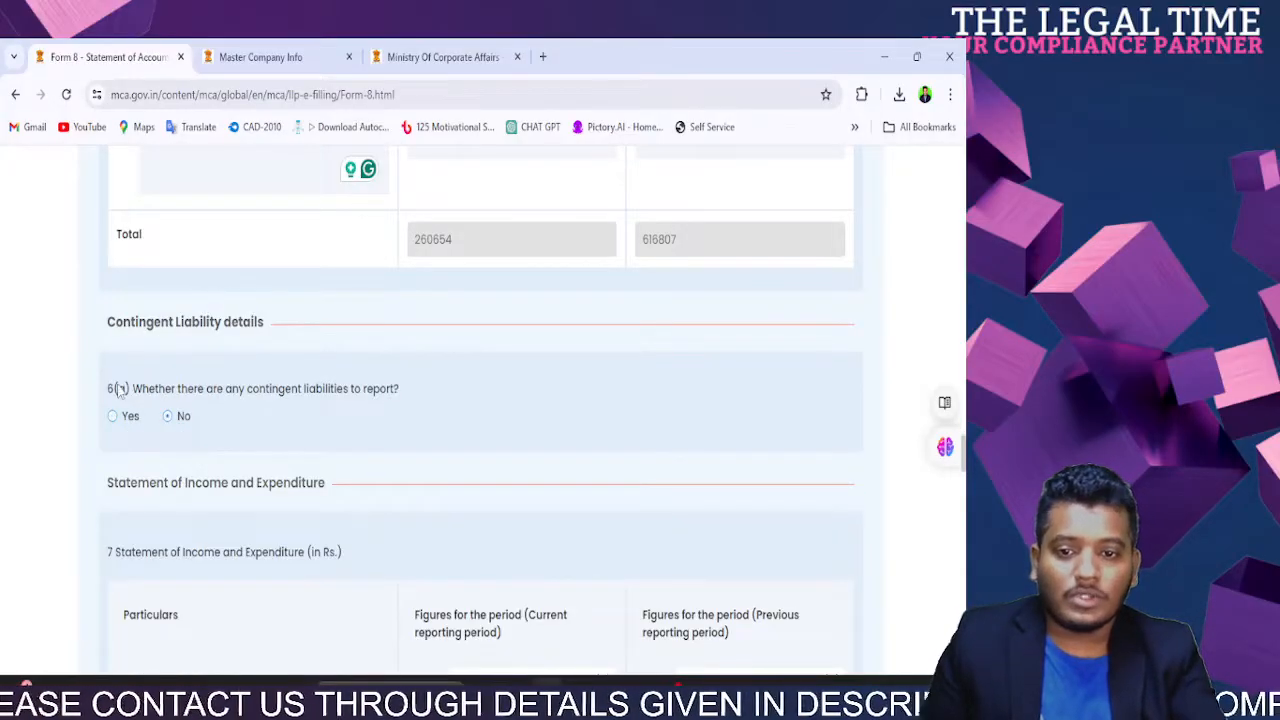
left_click(119, 418)
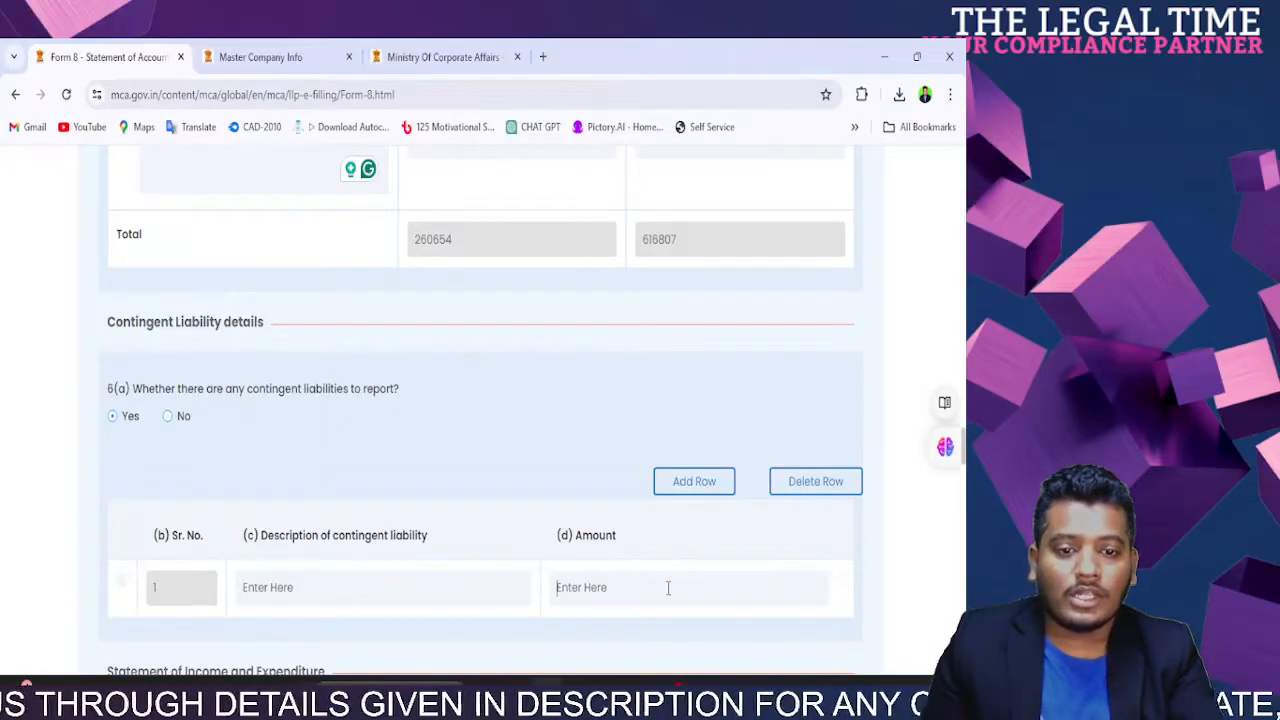
left_click(170, 423)
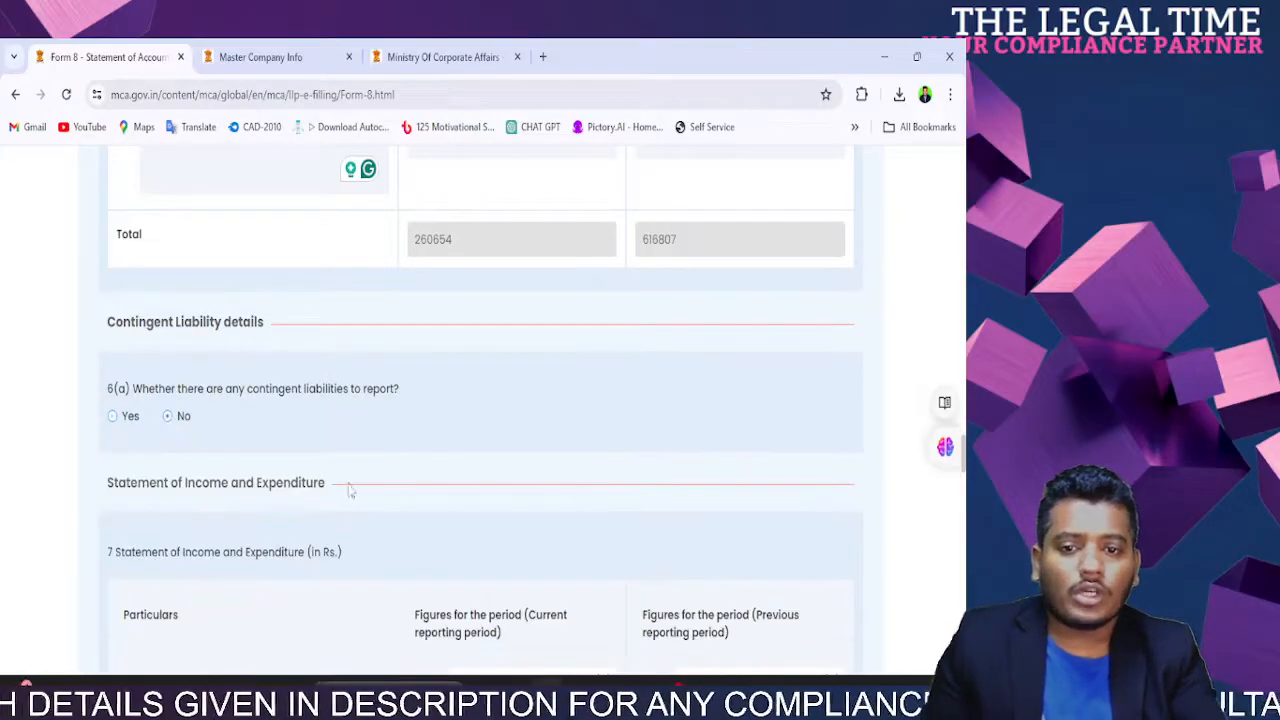
Step: Set the current period to start 01/04/2023, keeping the end date 31/03/2024
scroll(214, 434, "down", 3)
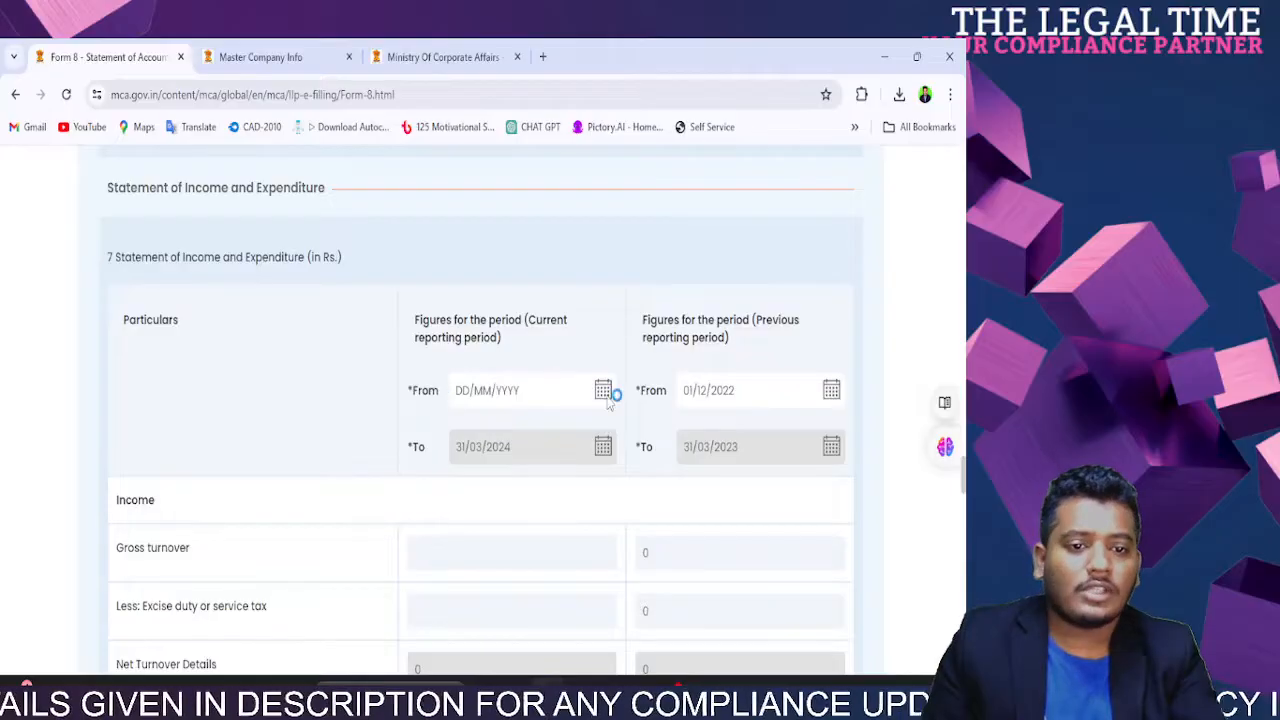
left_click(605, 392)
left_click(530, 400)
left_click(424, 402)
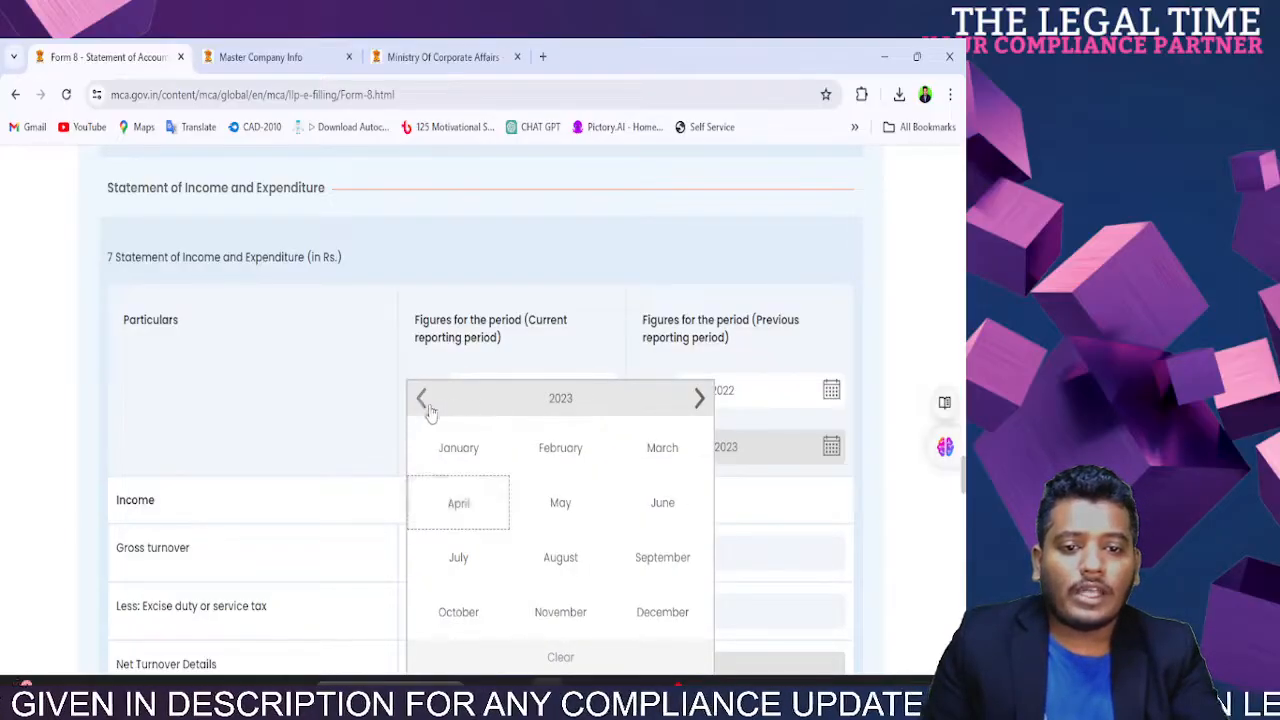
left_click(460, 508)
left_click(690, 468)
left_click(603, 446)
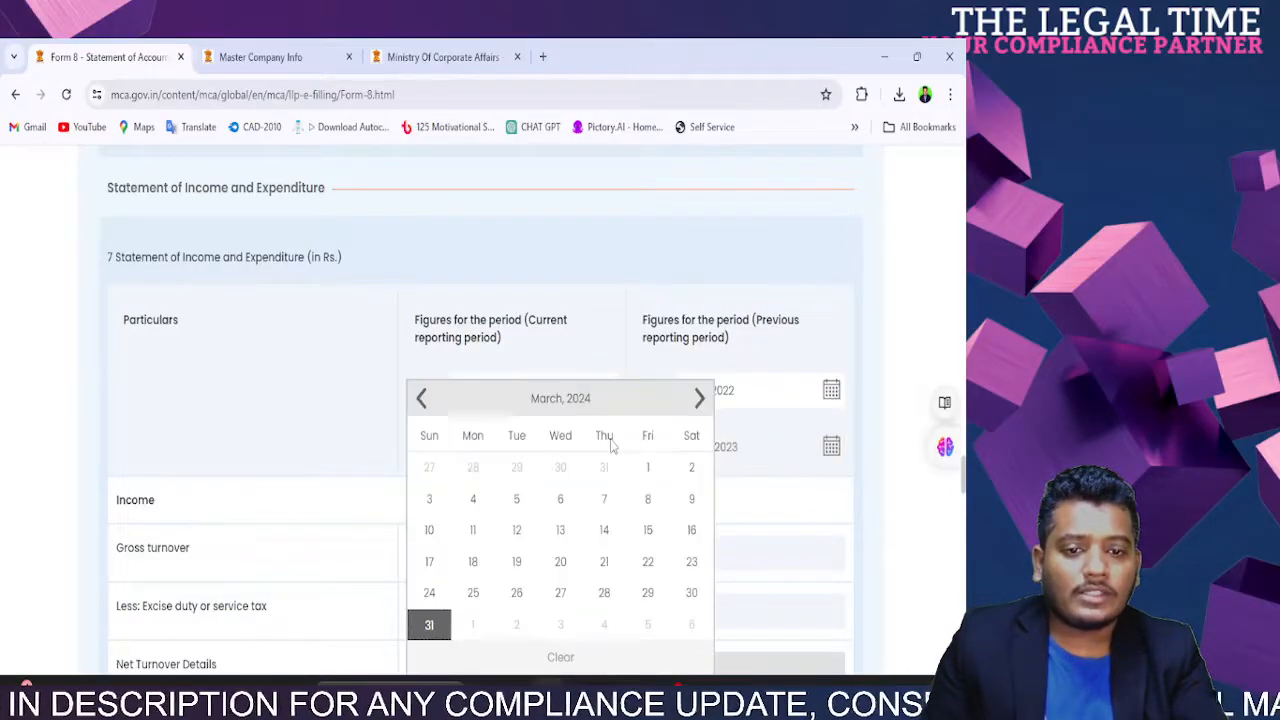
left_click(271, 437)
Step: Enter current-year gross turnover of 25,500 and check the calculated net turnover
scroll(492, 494, "down", 3)
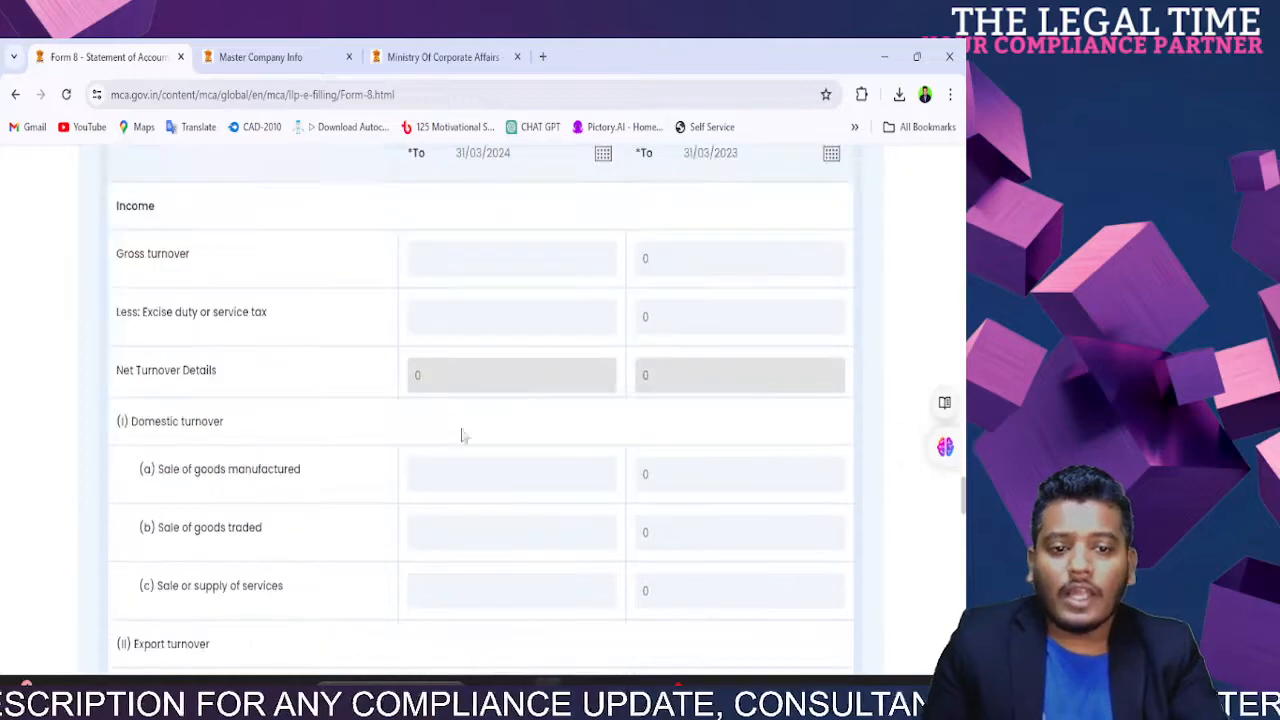
left_click(424, 258)
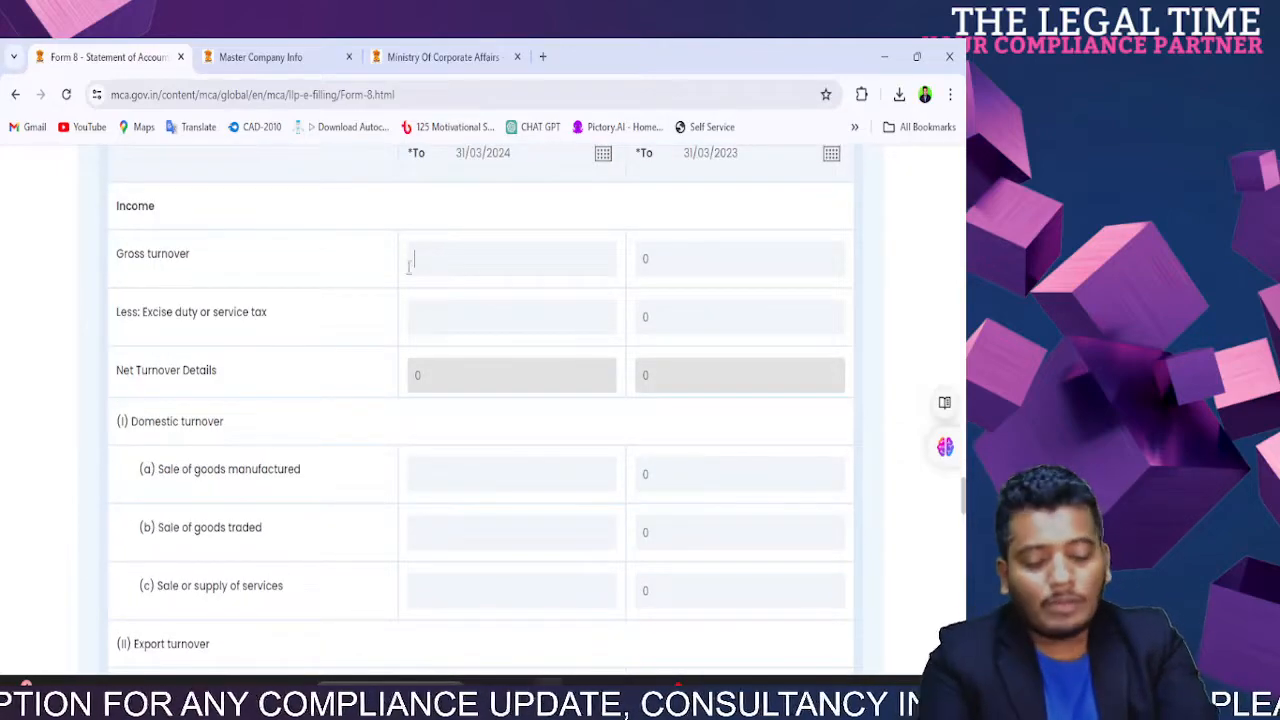
type("2555")
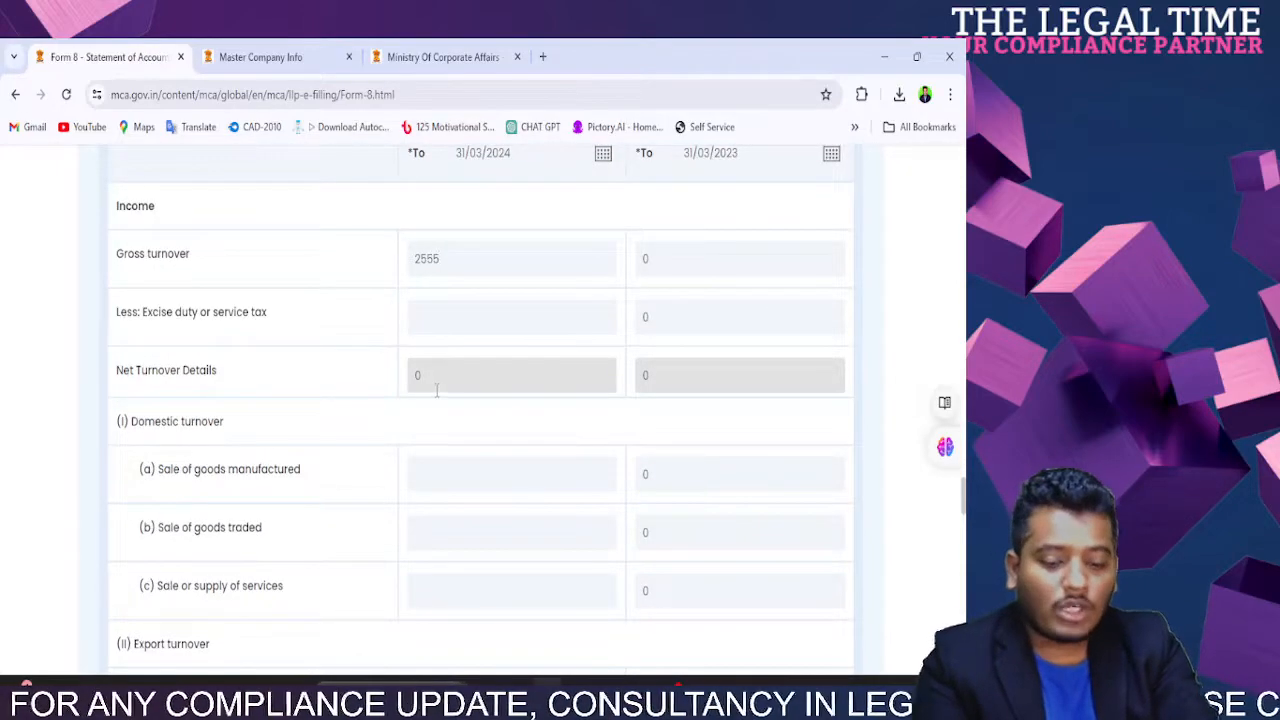
type("00")
left_click(346, 323)
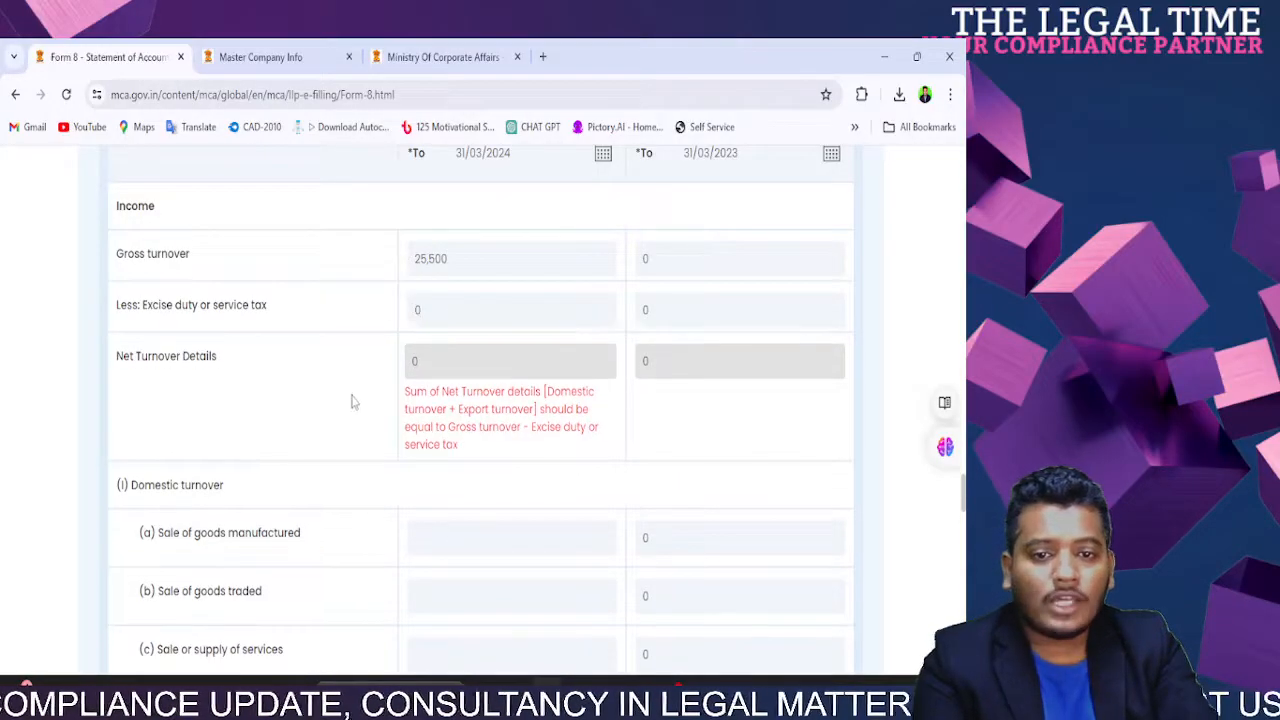
double_click(433, 365)
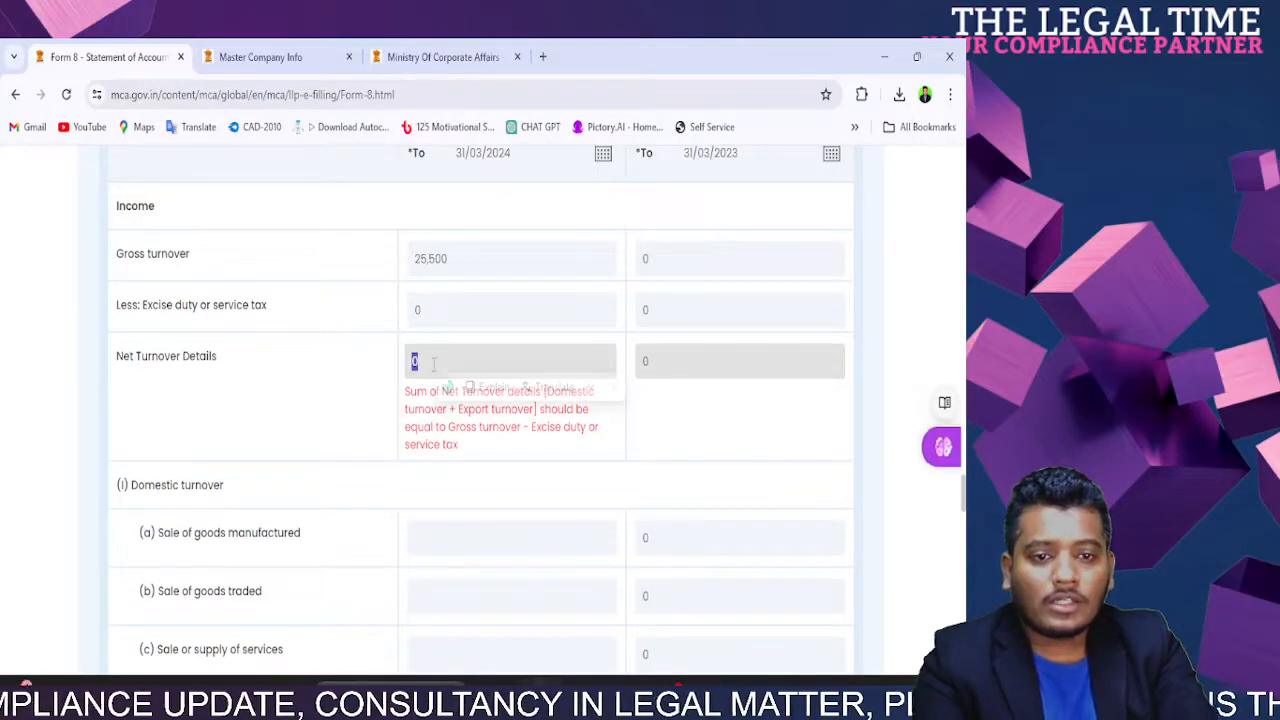
left_click(450, 260)
left_click(444, 532)
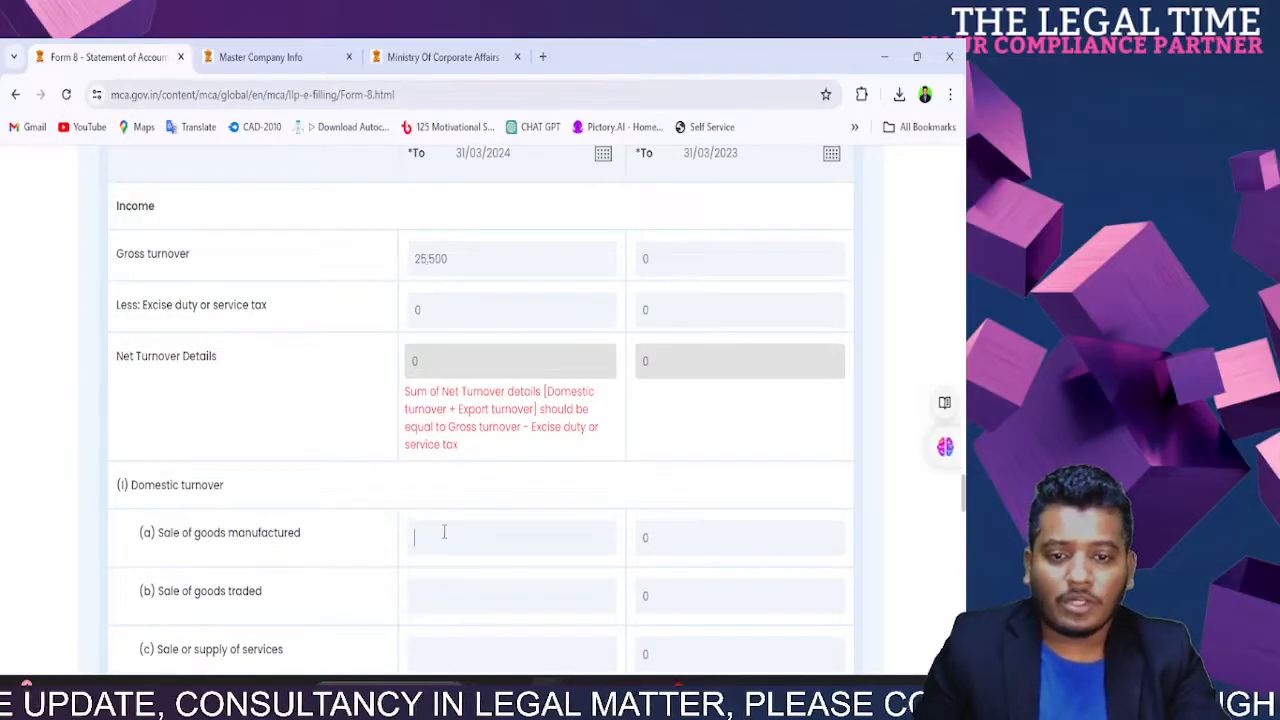
scroll(444, 531, "down", 3)
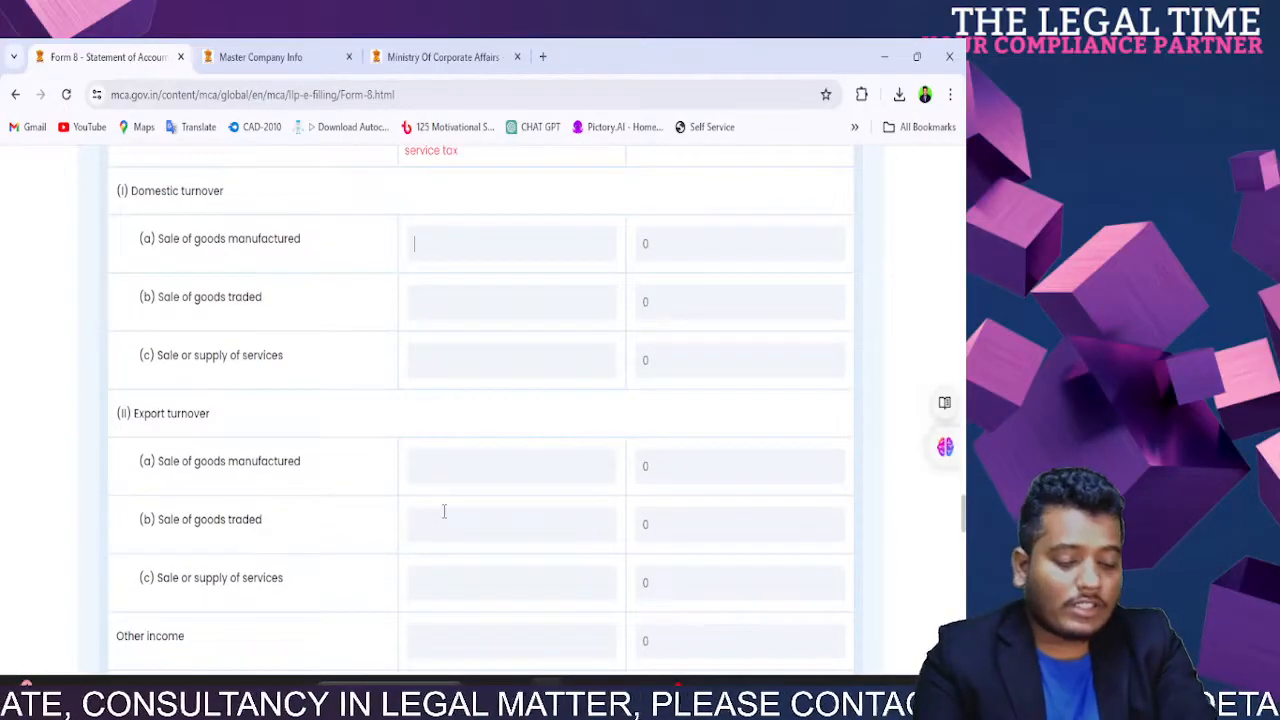
scroll(444, 449, "up", 5)
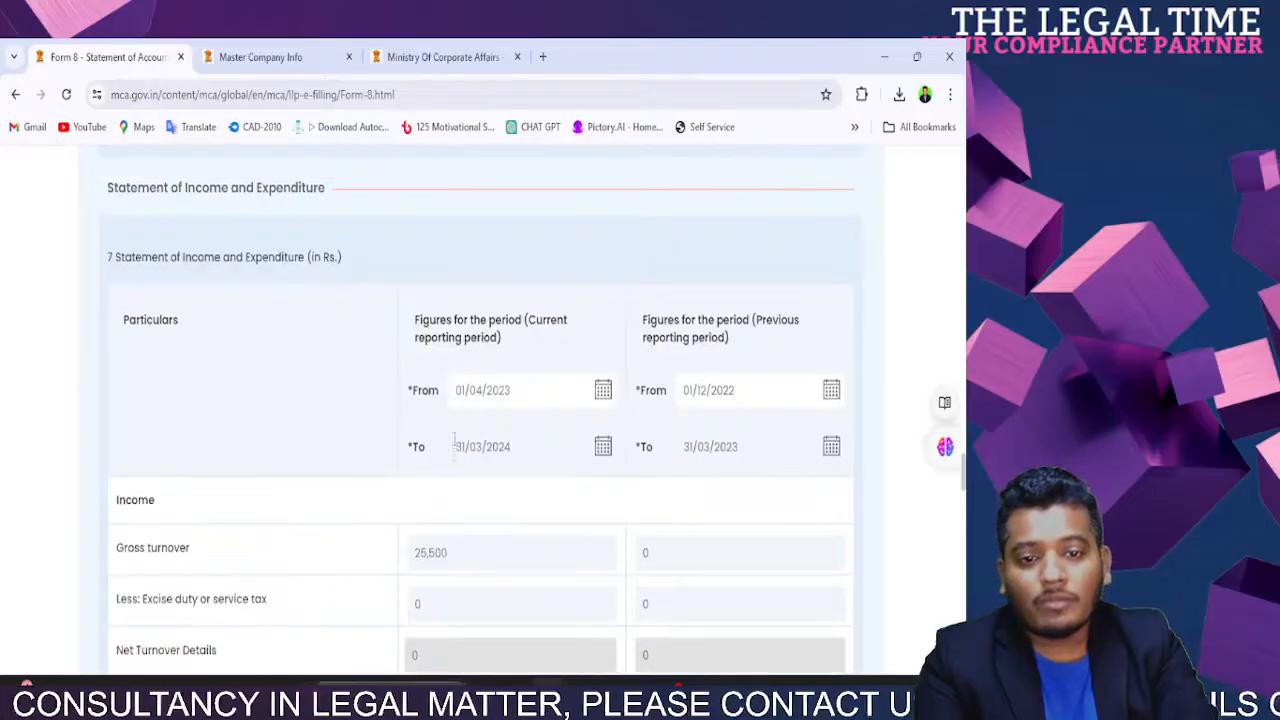
double_click(438, 553)
key("BackSpace")
type("10000")
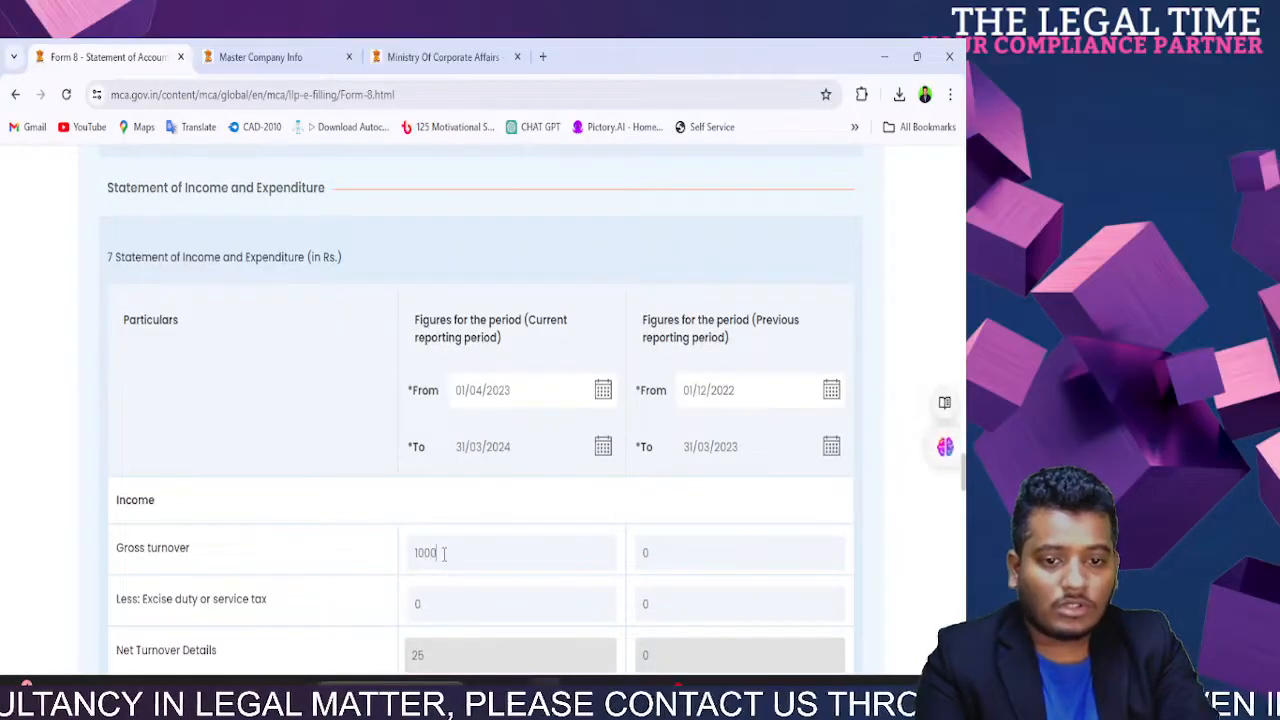
left_click(400, 548)
scroll(400, 548, "down", 3)
double_click(445, 543)
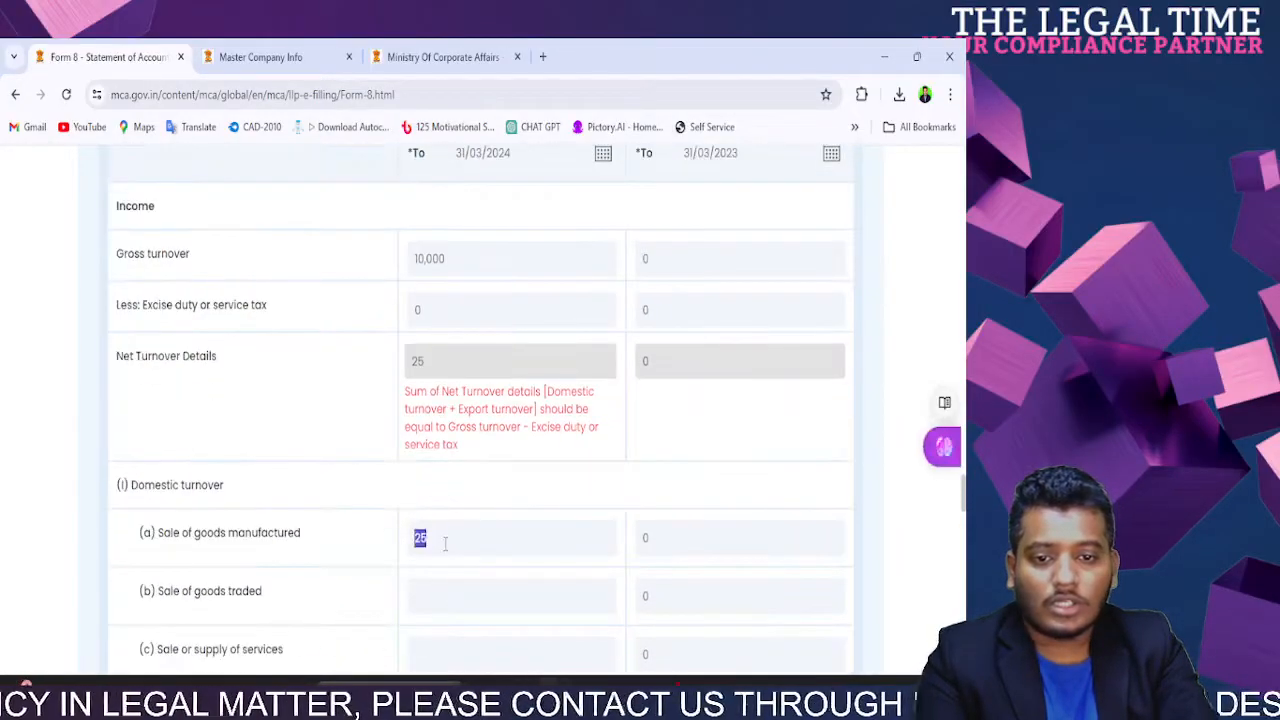
type("5,000")
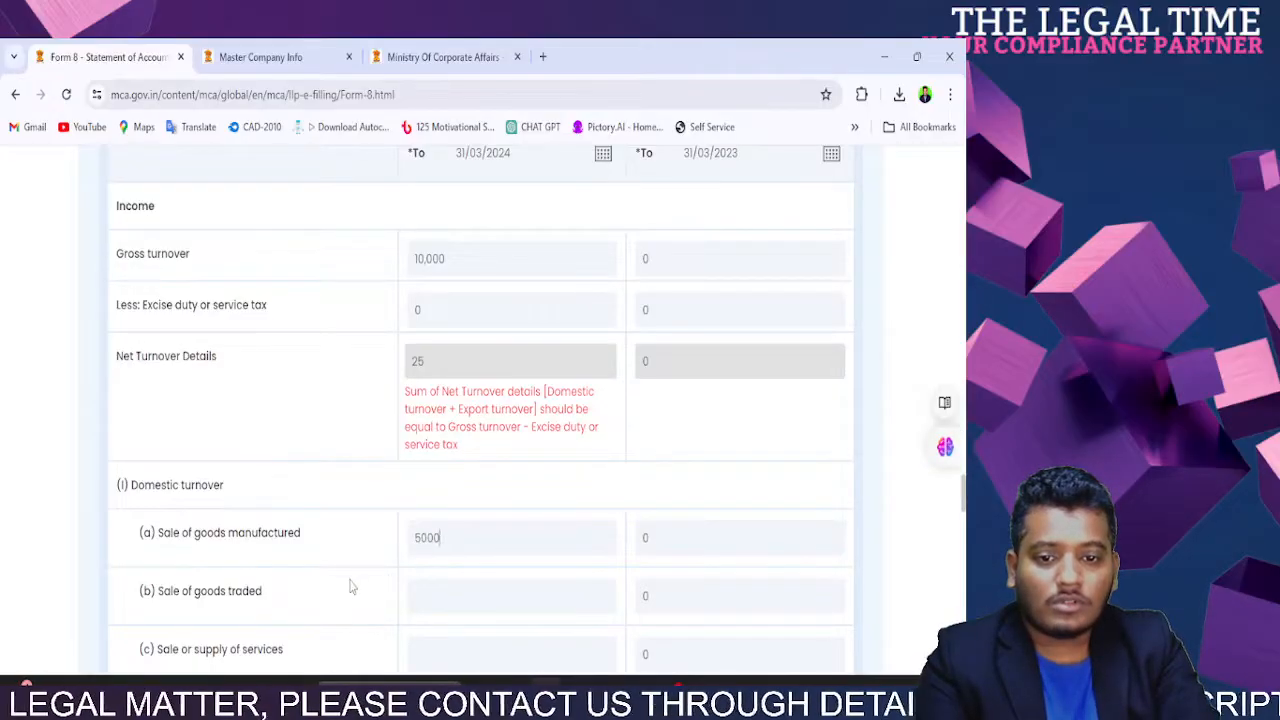
left_click(443, 592)
type("000")
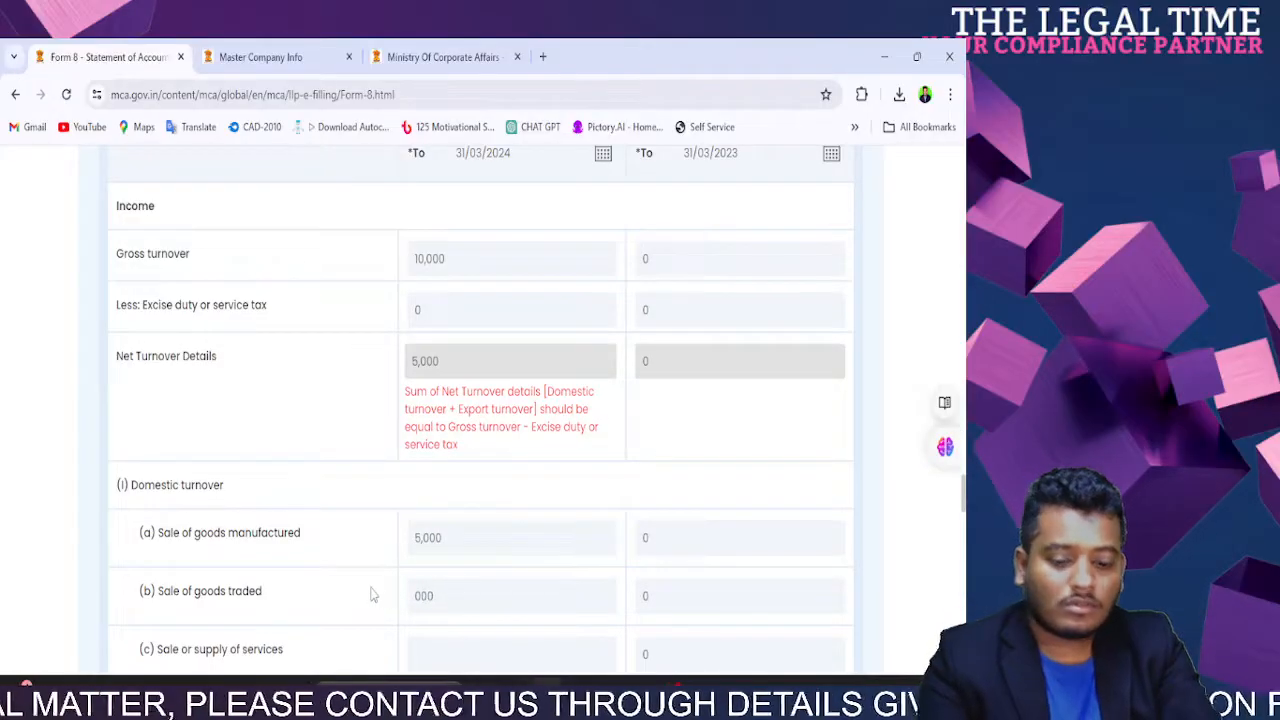
type("000")
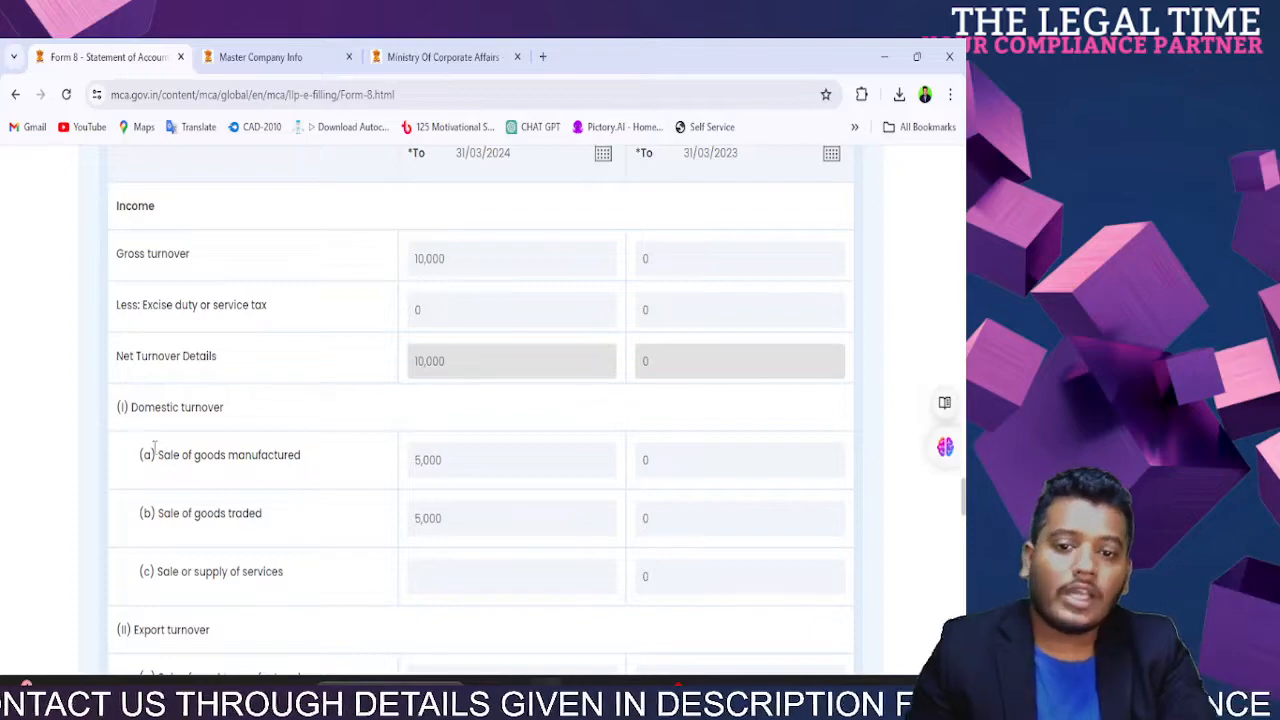
left_click_drag(155, 452, 362, 457)
left_click_drag(157, 513, 325, 522)
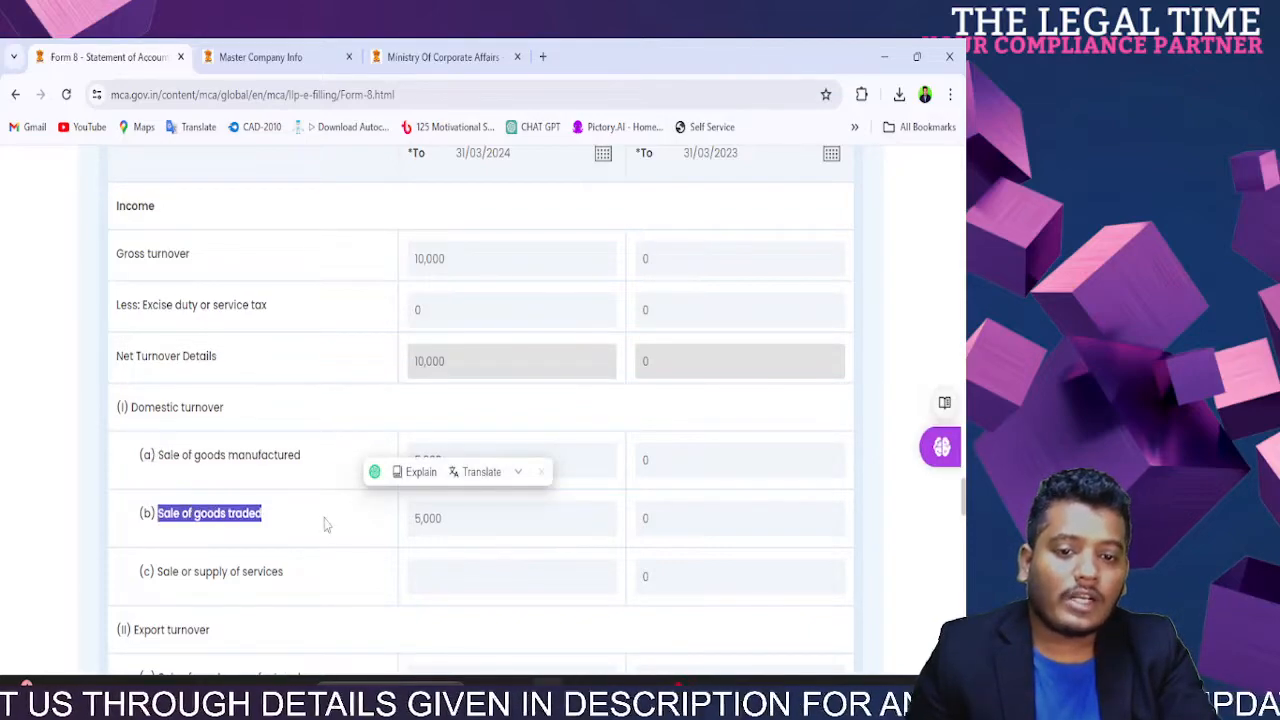
left_click_drag(134, 253, 441, 256)
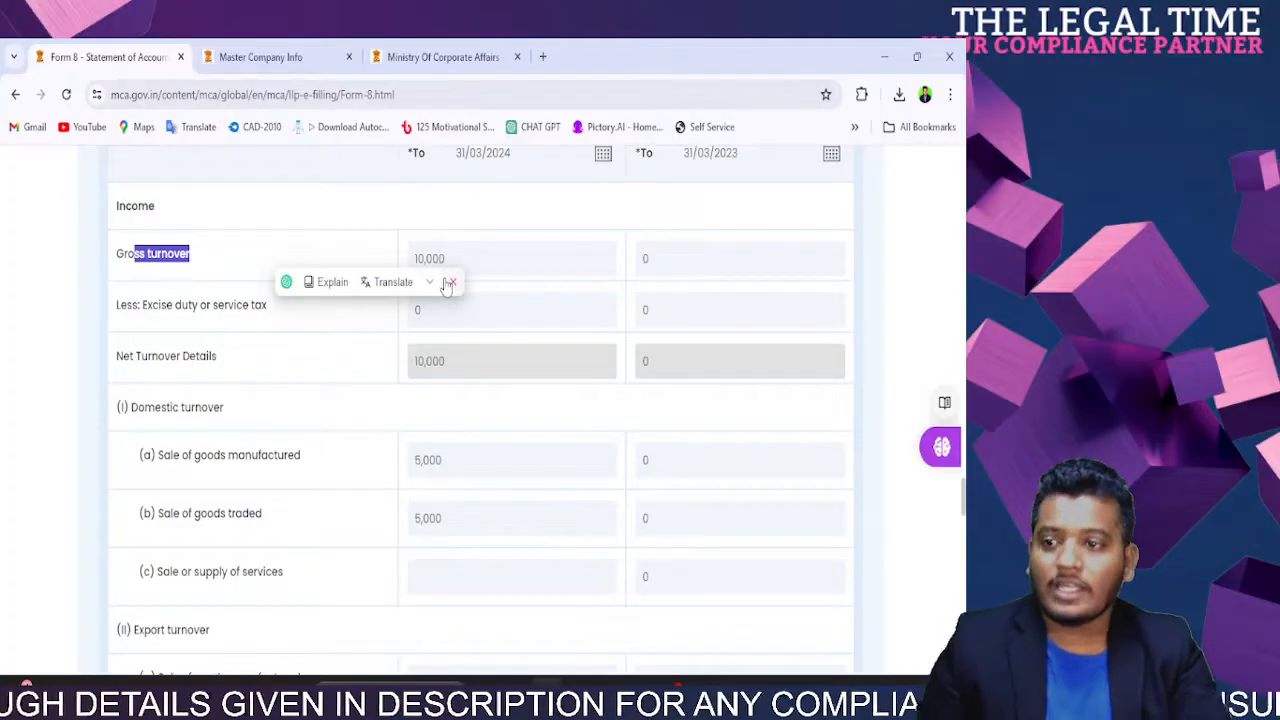
Step: Enter 0 for export and domestic sales rows and other income
scroll(491, 360, "down", 3)
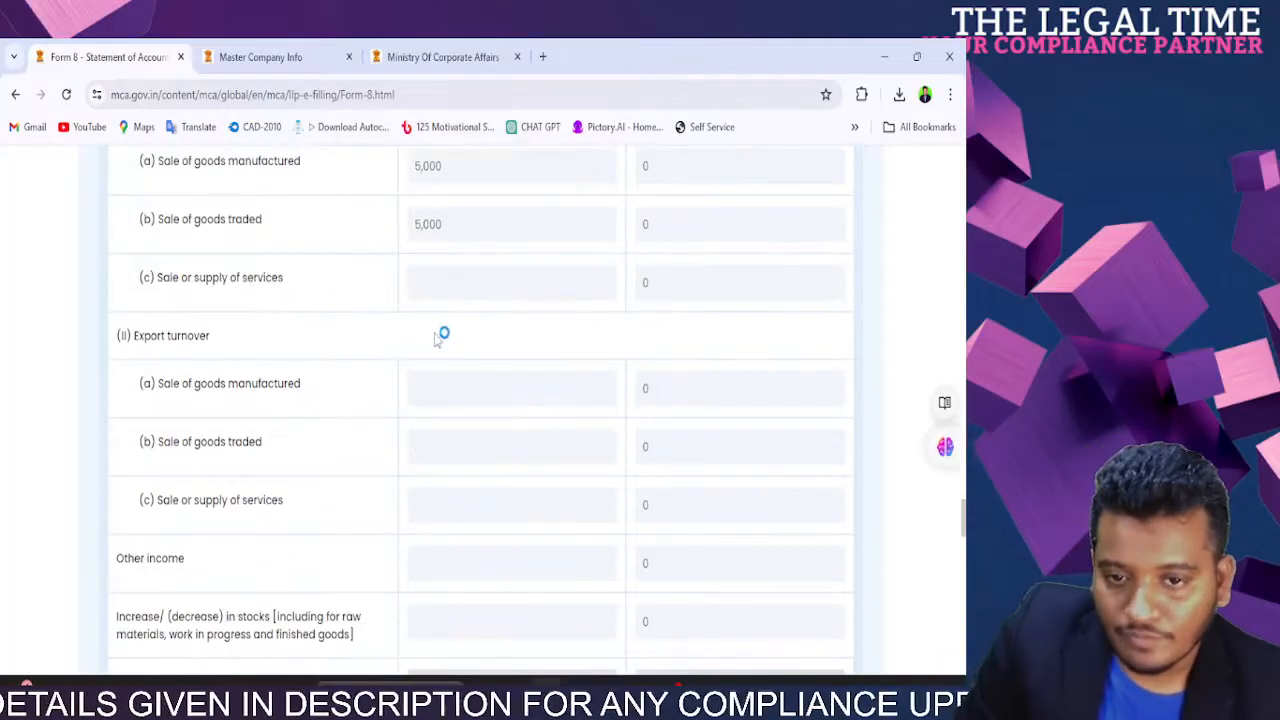
left_click(497, 391)
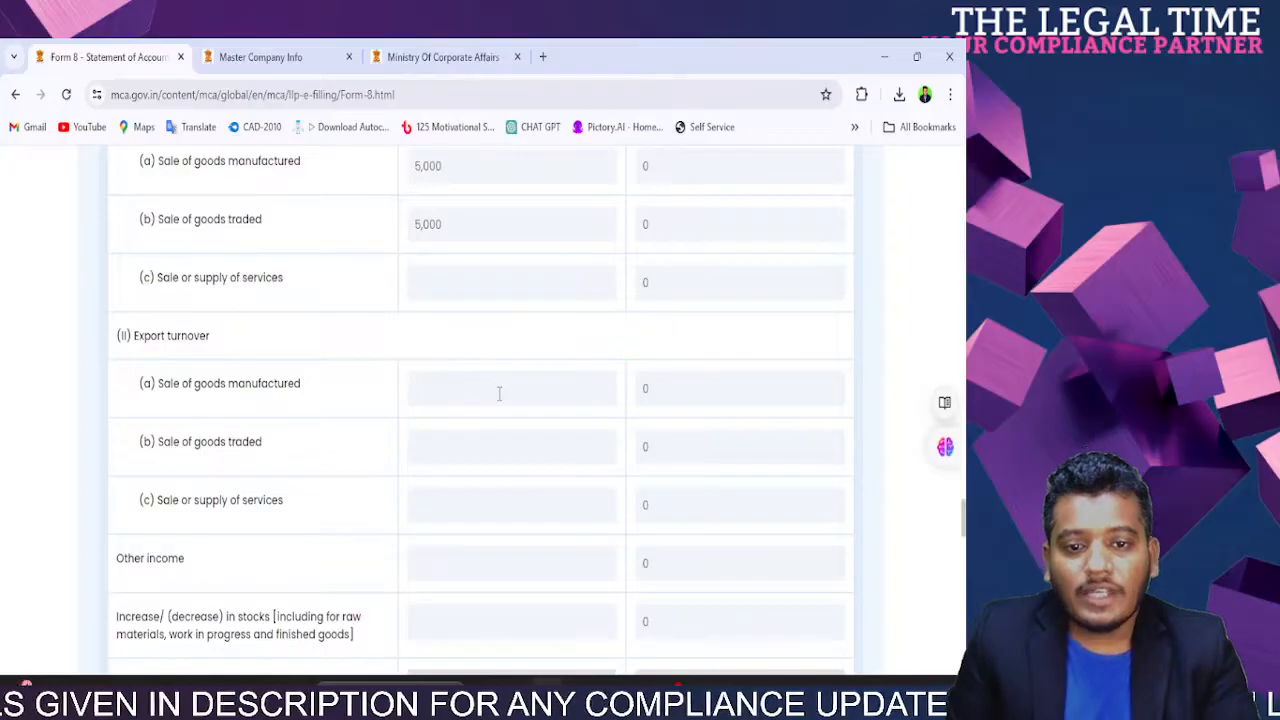
type("0")
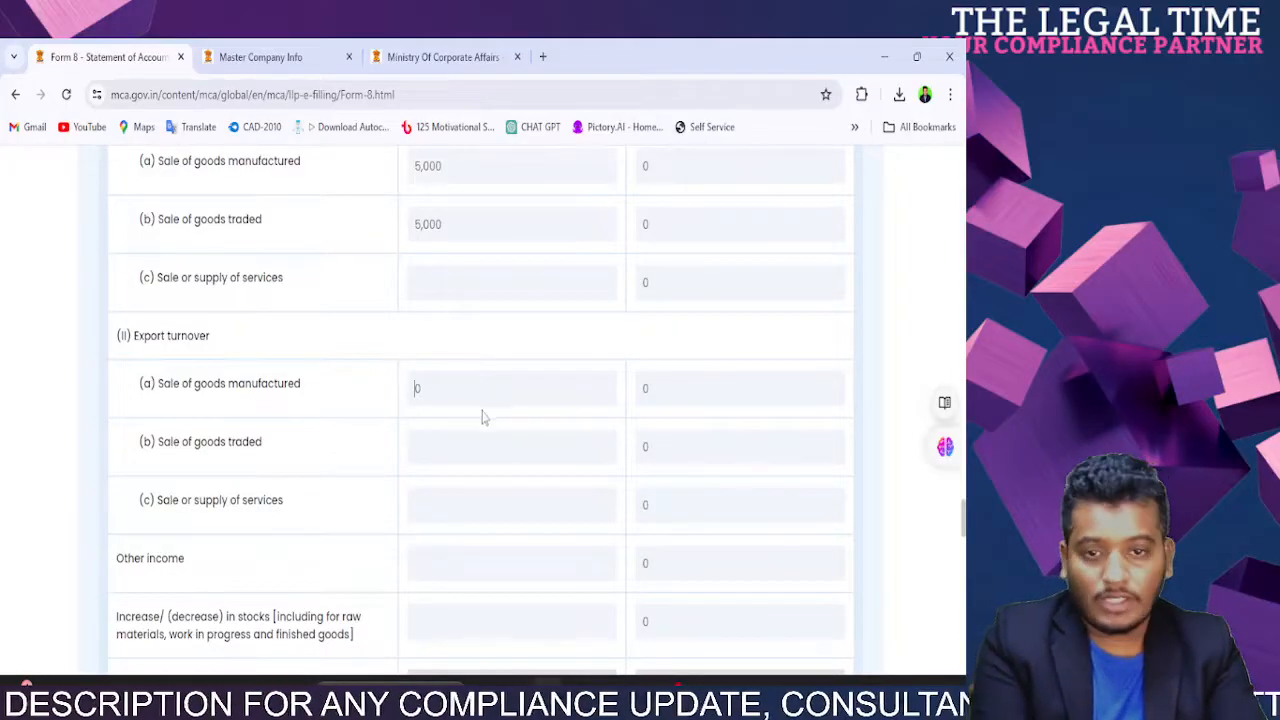
left_click(449, 518)
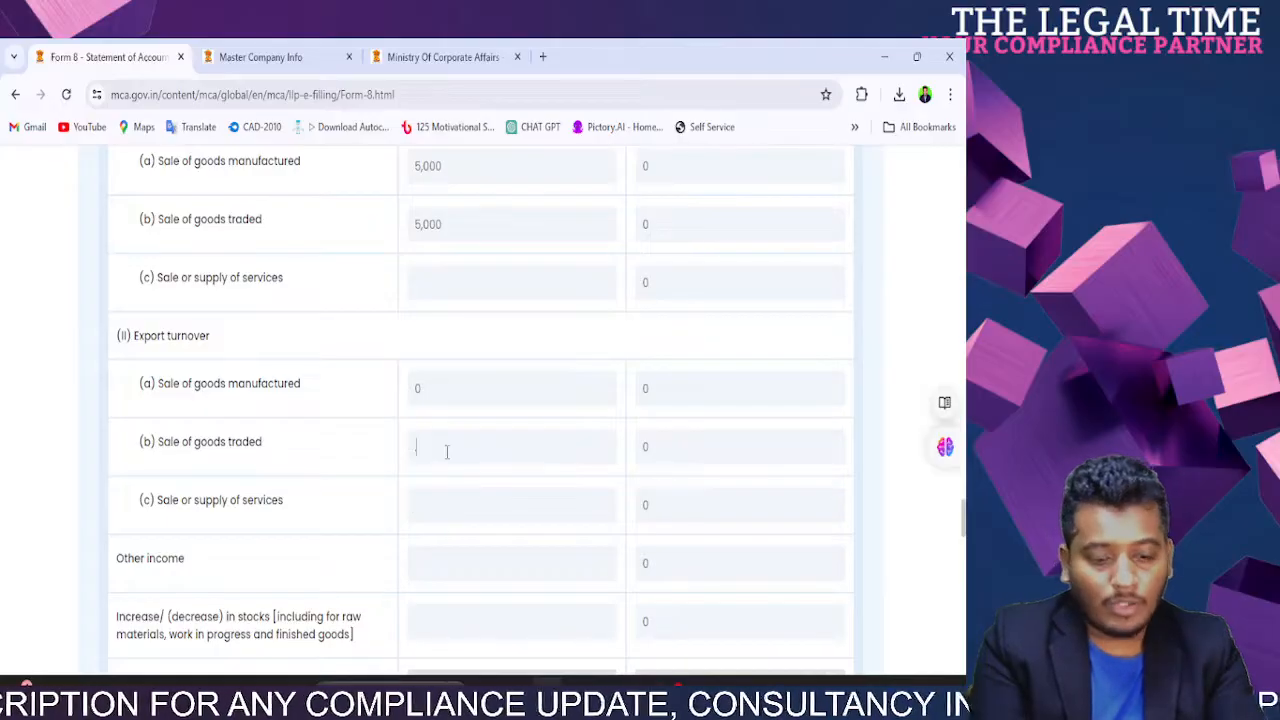
left_click(490, 294)
type("0")
scroll(494, 371, "down", 3)
left_click(466, 272)
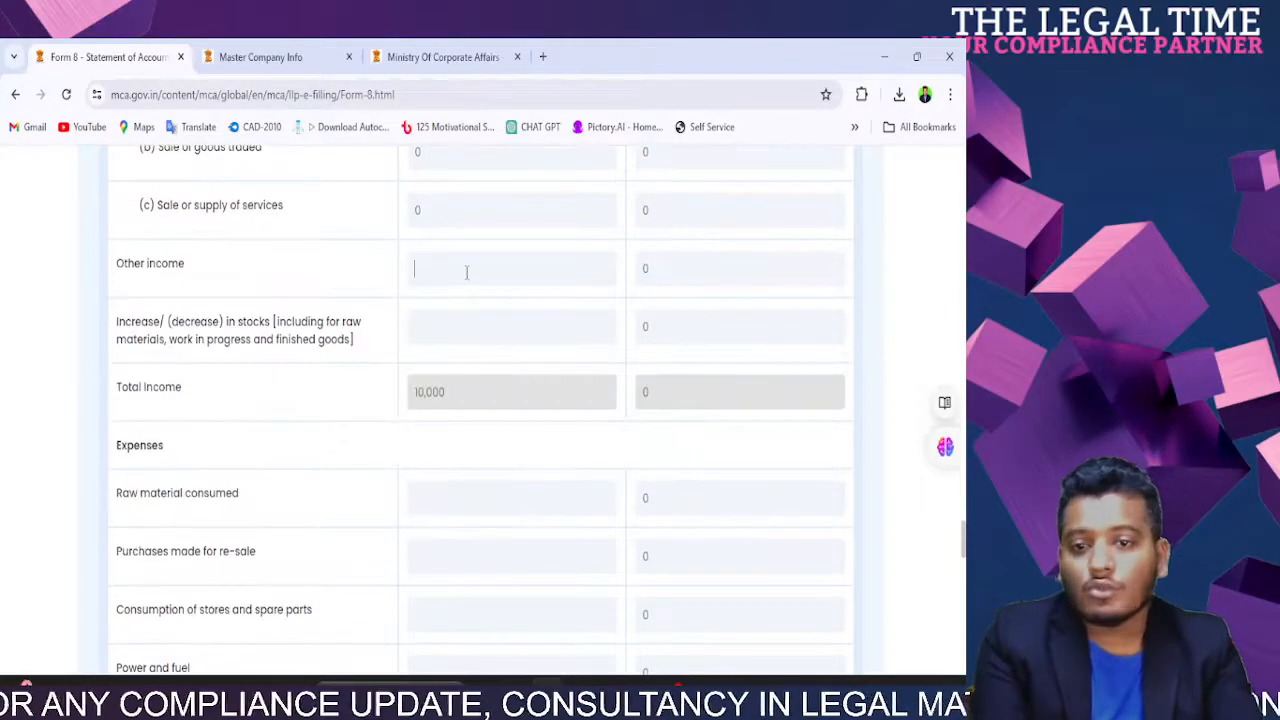
type("0")
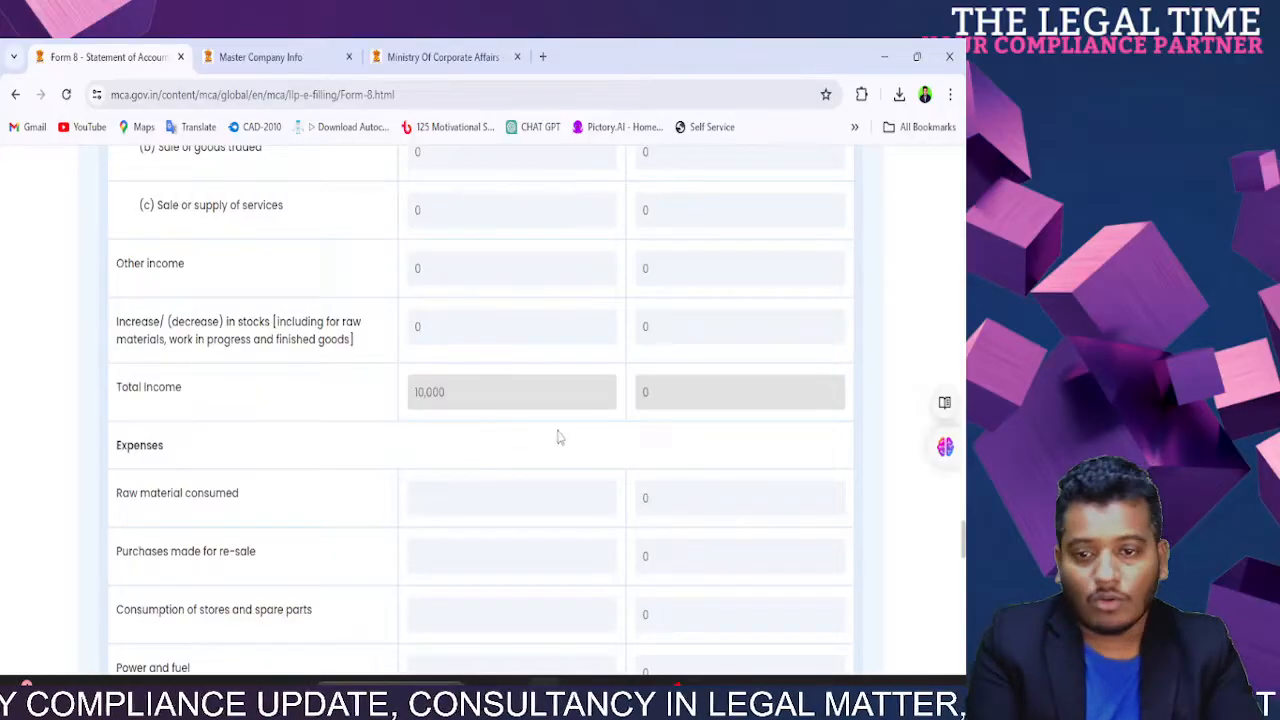
type("0")
scroll(521, 500, "down", 3)
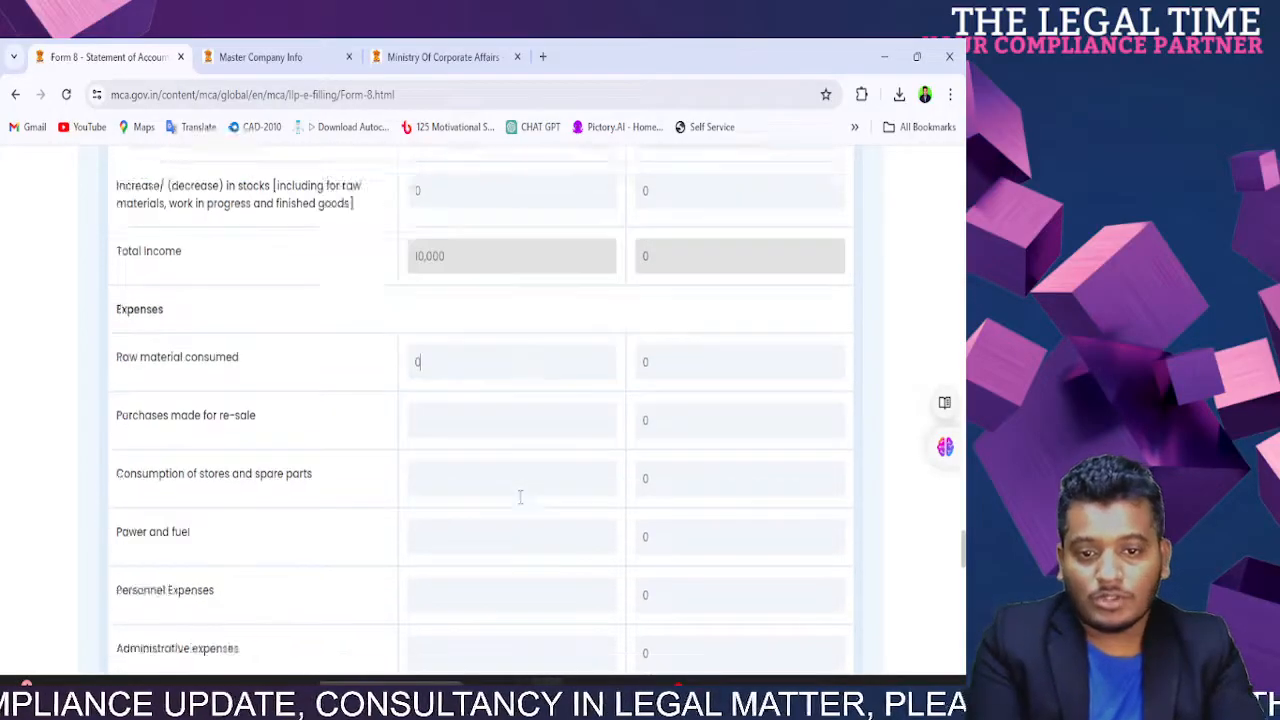
Step: Enter 0 for raw material consumed, purchases for re-sale, stores consumption and personnel expenses
left_click(486, 271)
type("0")
left_click(477, 326)
type("0")
left_click(468, 388)
type("0")
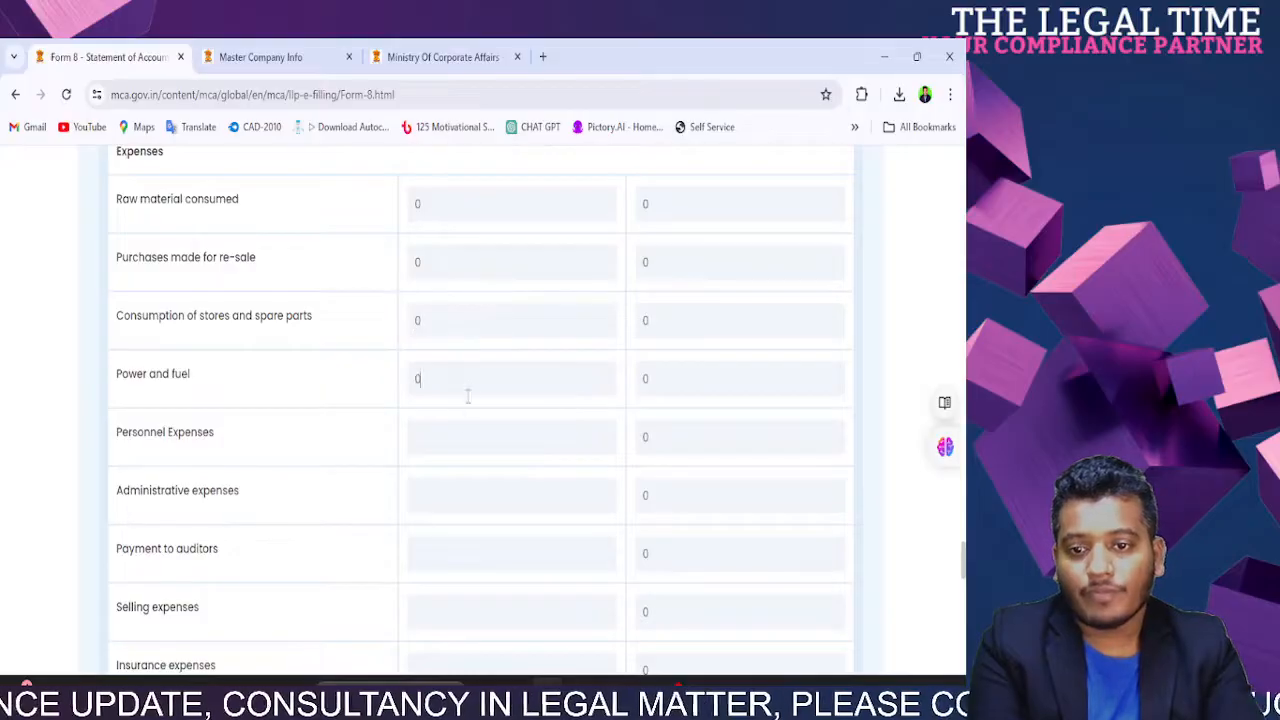
left_click(460, 441)
type("00")
Step: Enter 0 for auditor payments, selling, insurance, and depreciation and amortization expenses
scroll(493, 437, "down", 3)
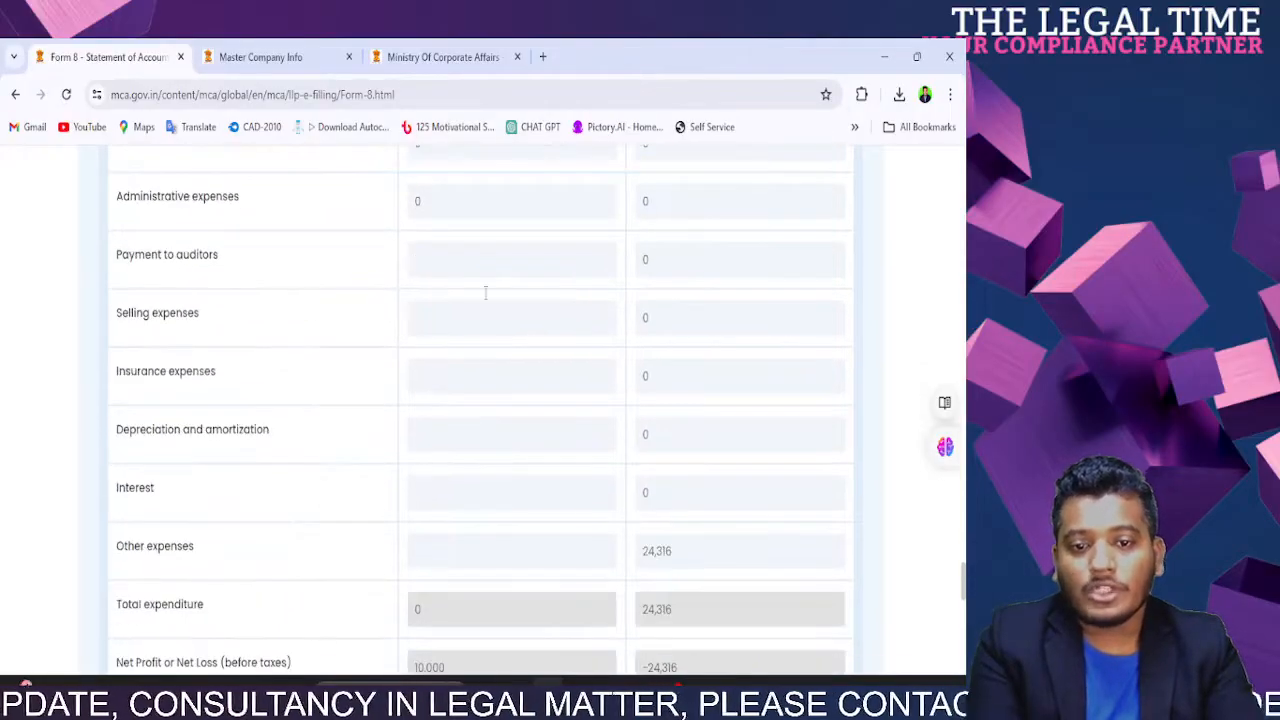
left_click(471, 256)
type("0")
left_click(455, 320)
type("0")
left_click(451, 390)
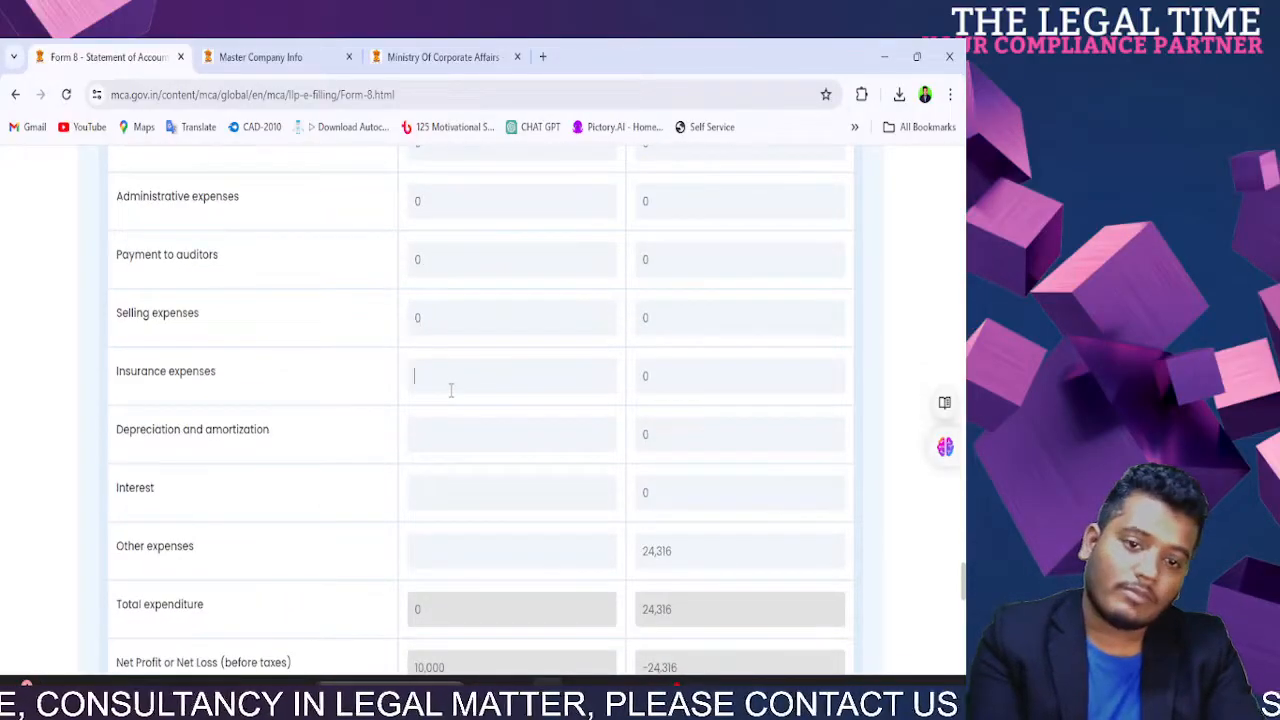
type("0")
left_click(450, 491)
type("0")
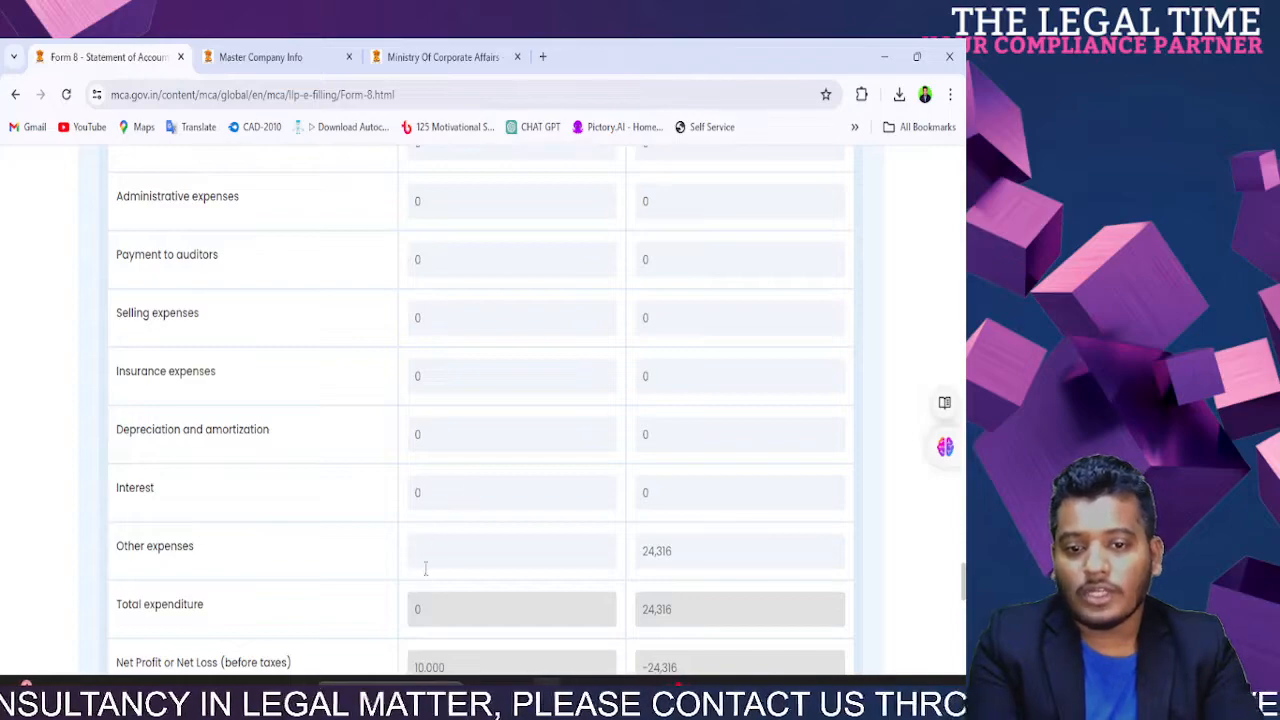
type("0")
Step: Set profit transferred to Partners' account to 0
scroll(332, 528, "down", 3)
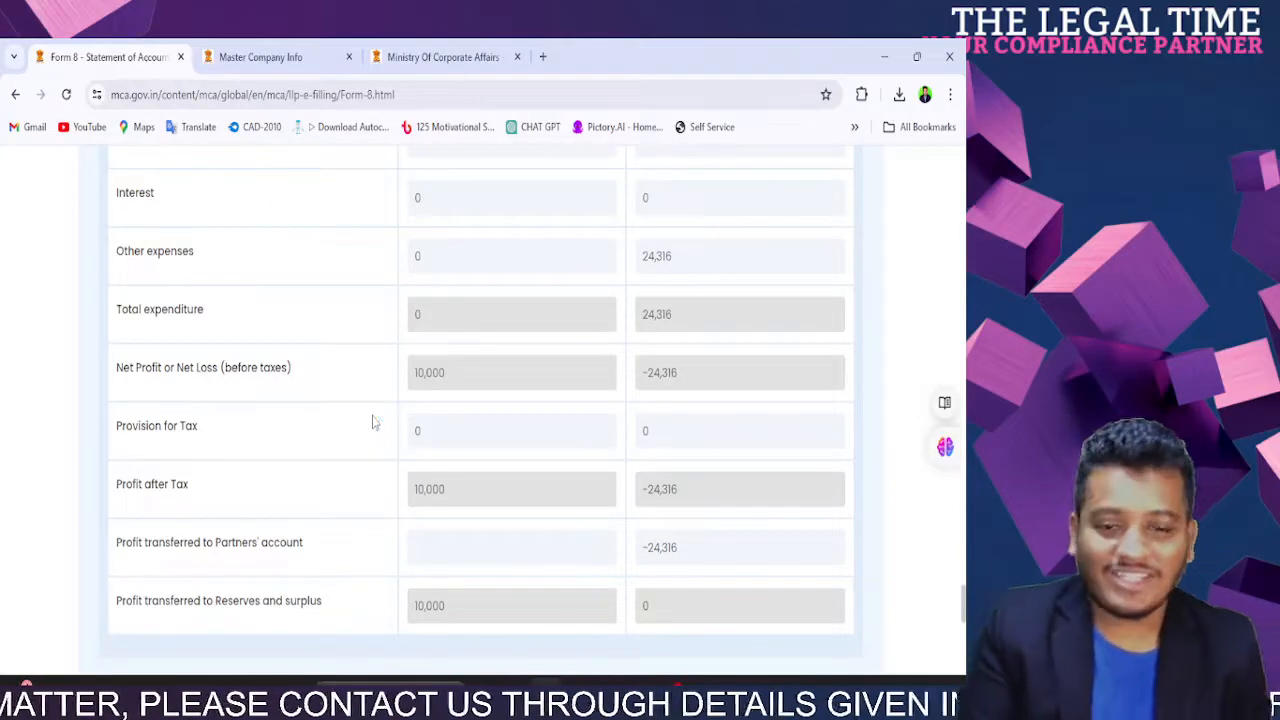
scroll(422, 381, "down", 3)
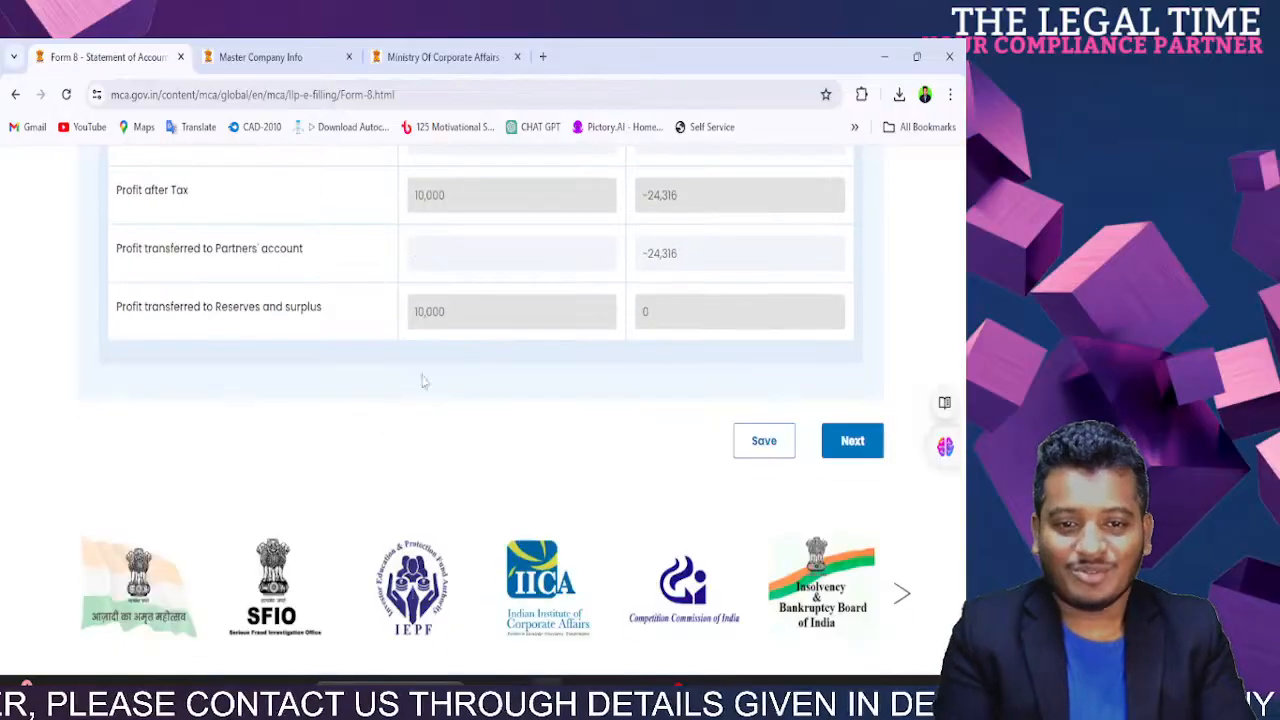
left_click(454, 267)
type("0")
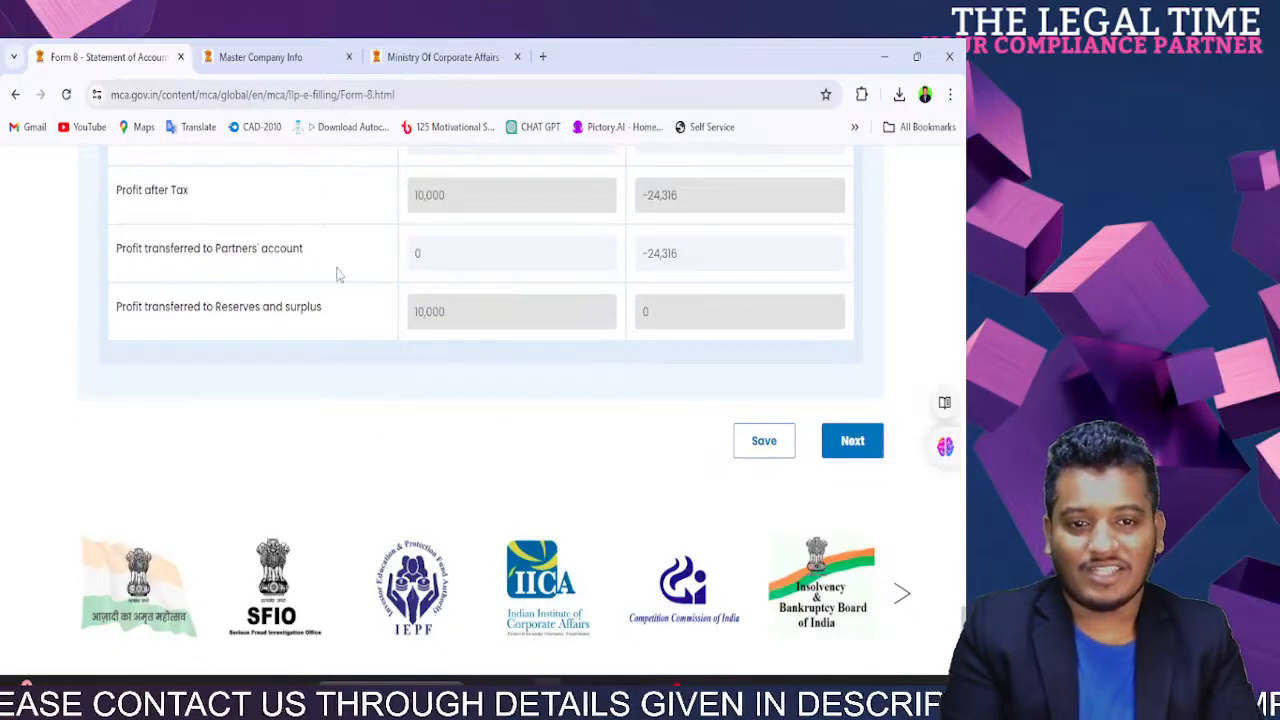
Step: Declare in the solvency statement that the LLP is able to pay its debts and proceed
left_click(846, 449)
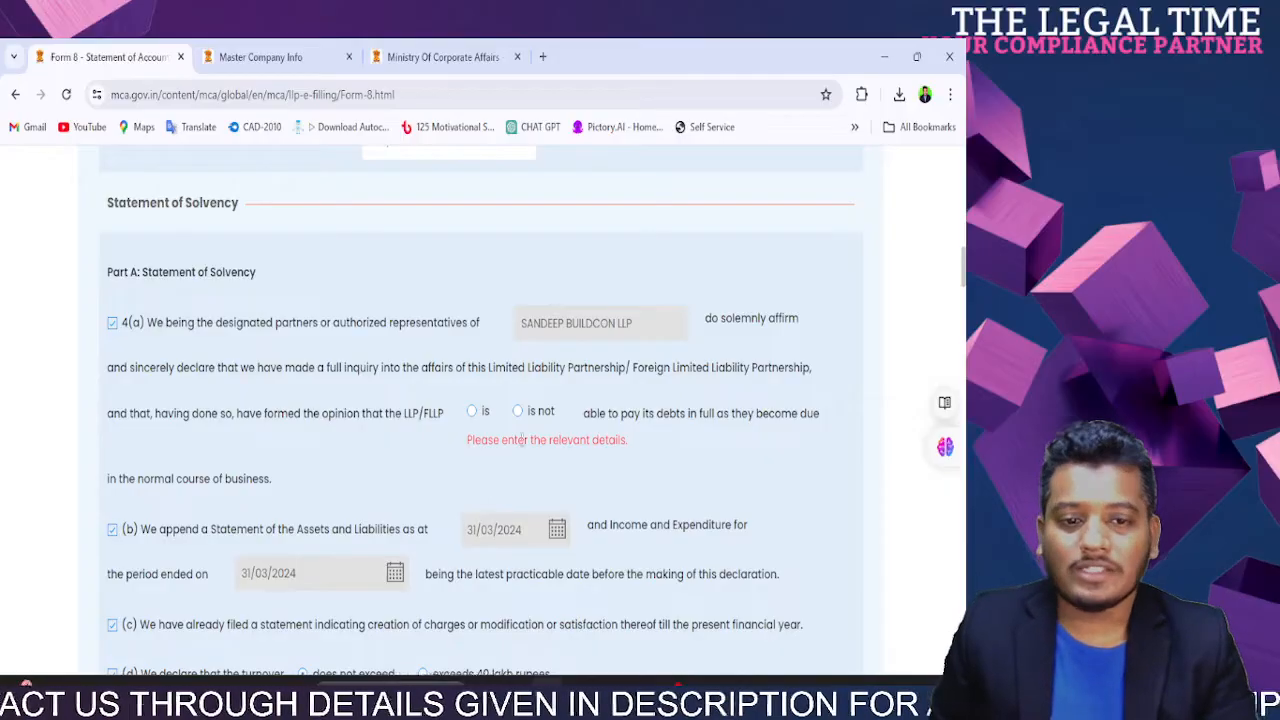
left_click(474, 412)
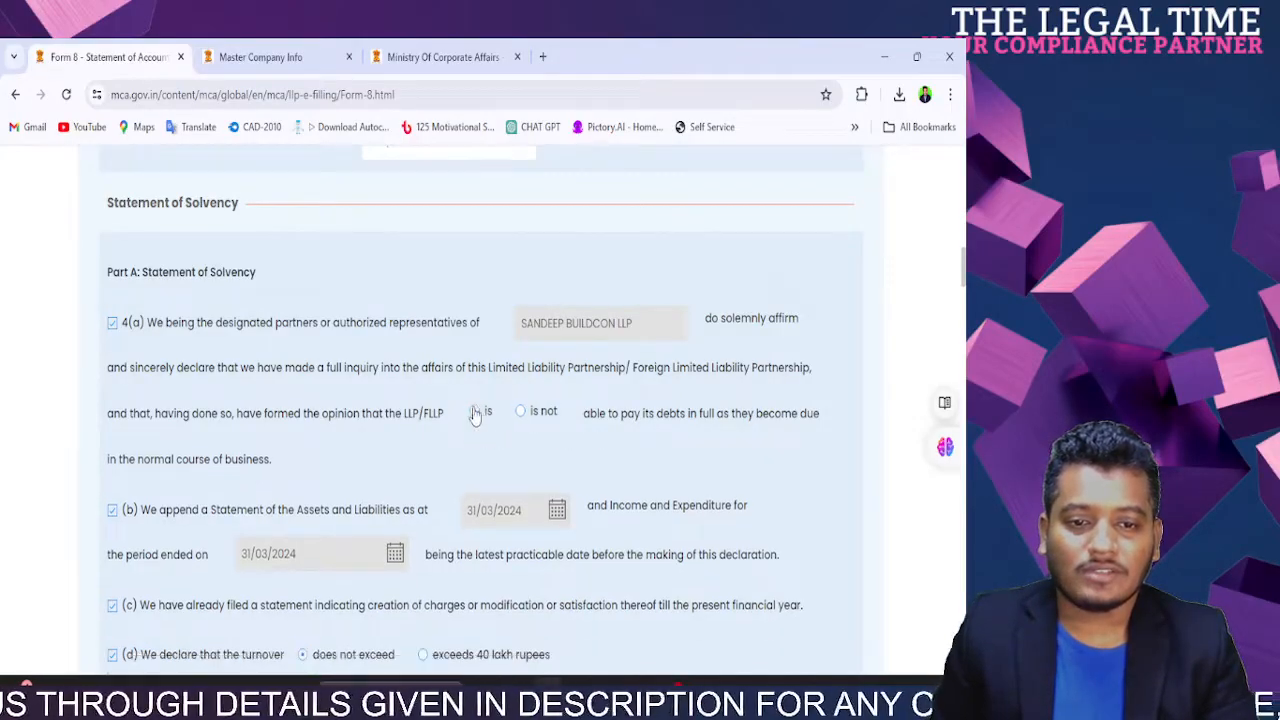
scroll(476, 415, "down", 20)
scroll(705, 487, "up", 4)
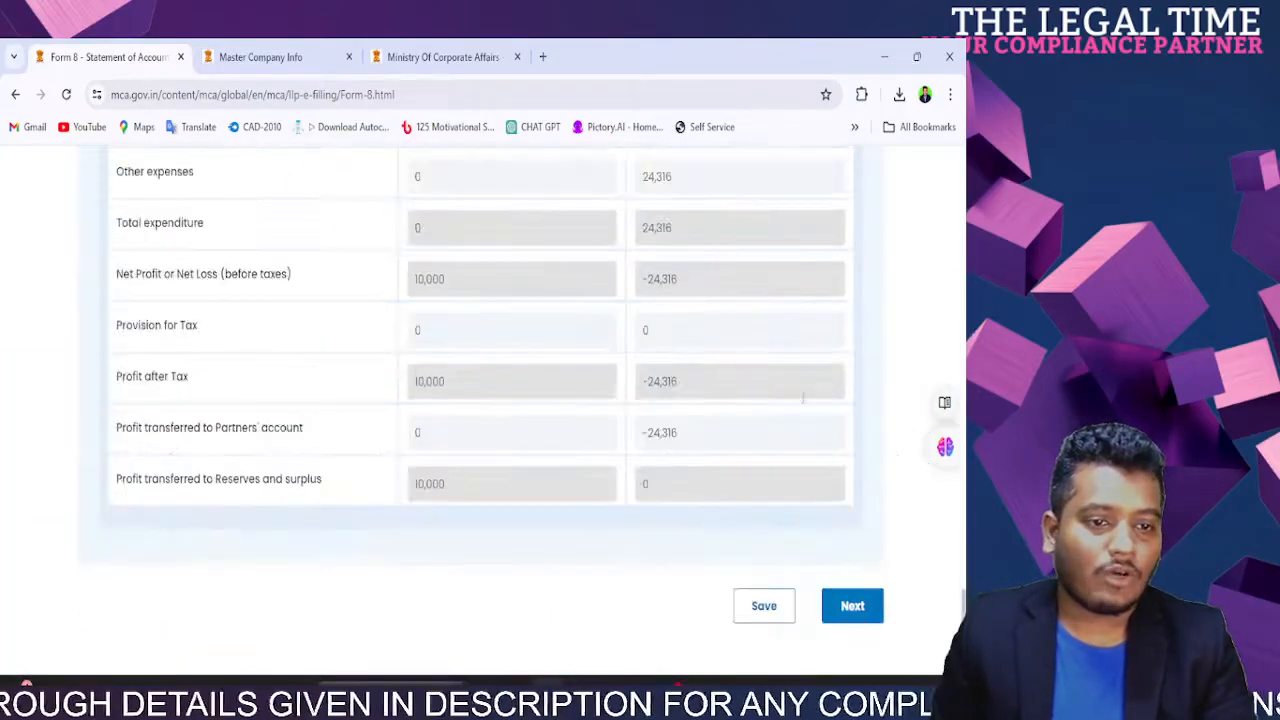
left_click(846, 612)
Step: Look over the Attachment & Declaration step, then bring up the company master data page
scroll(426, 440, "up", 5)
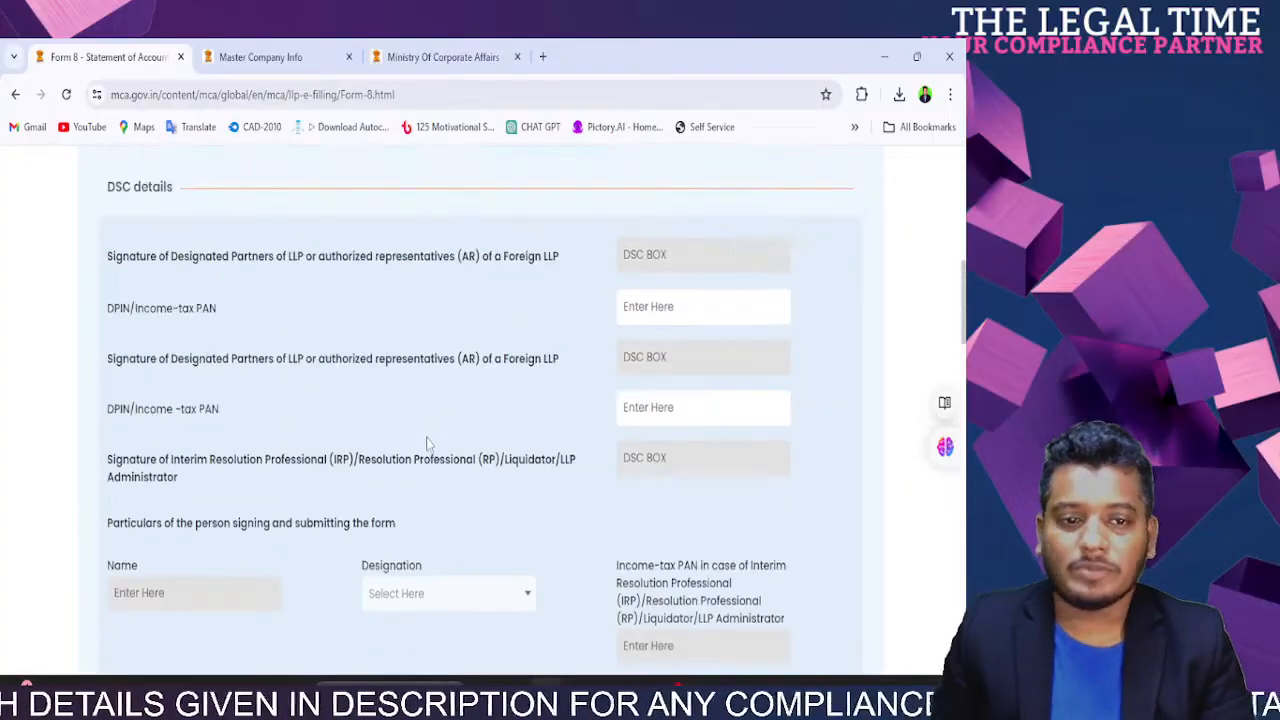
scroll(427, 437, "up", 3)
scroll(427, 437, "down", 3)
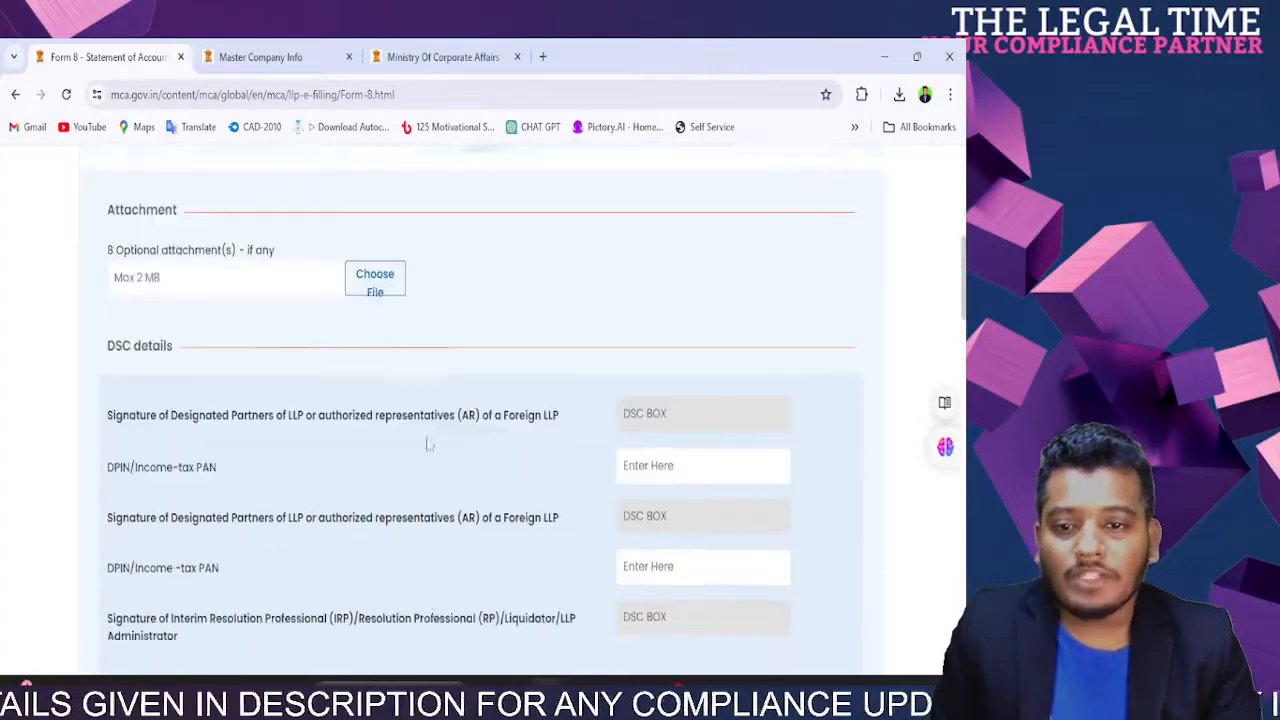
scroll(427, 437, "up", 3)
scroll(366, 423, "down", 3)
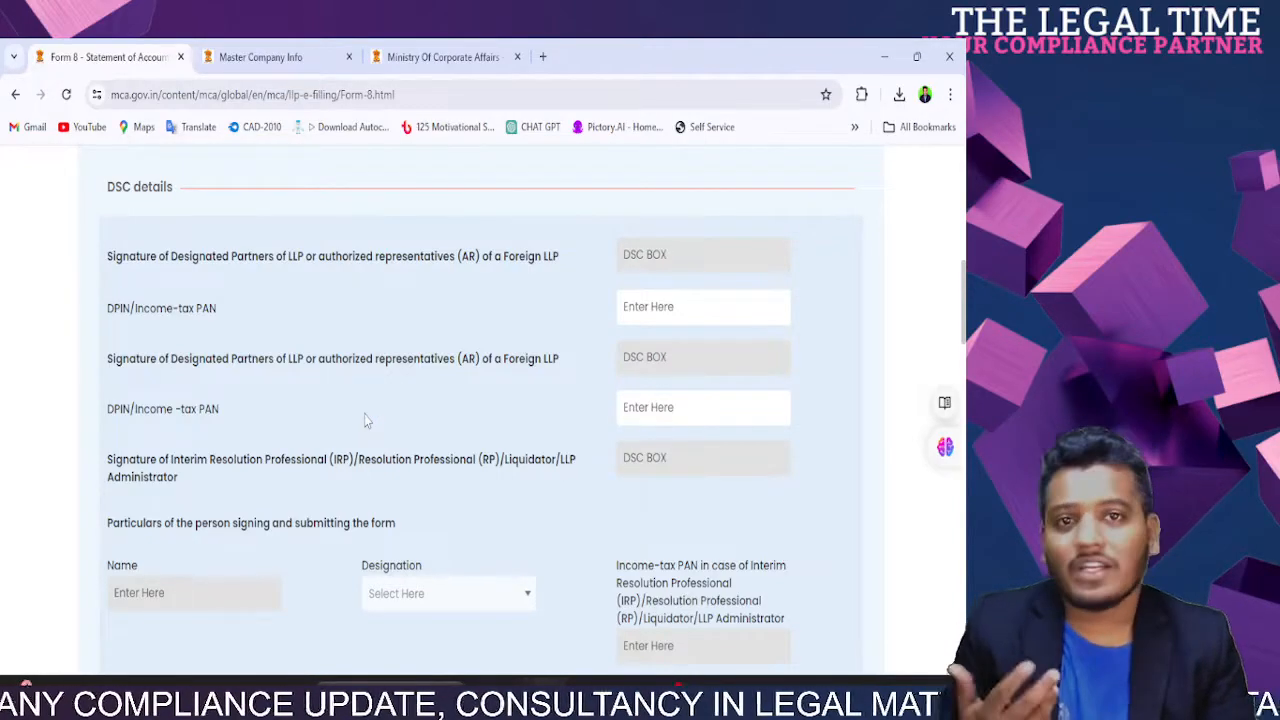
scroll(364, 420, "up", 3)
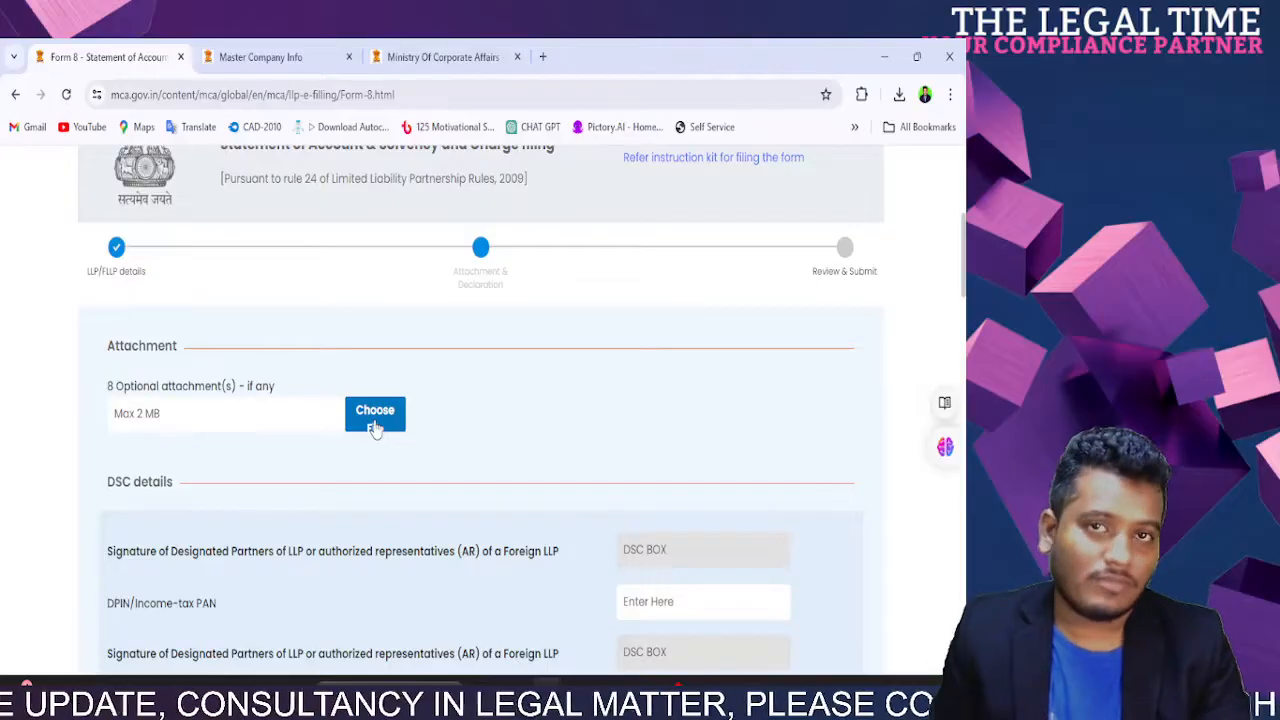
scroll(375, 427, "down", 3)
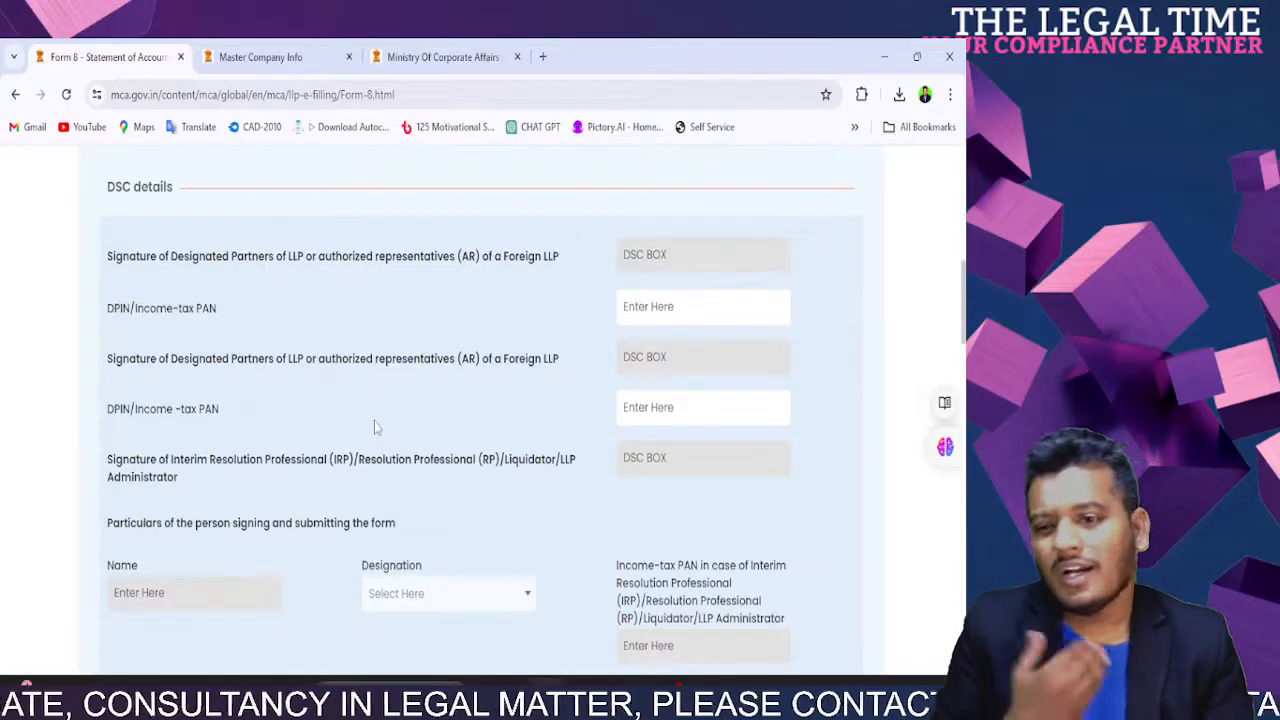
left_click(262, 57)
Step: Copy the first designated partner's DIN into the first DPIN field
left_click(310, 205)
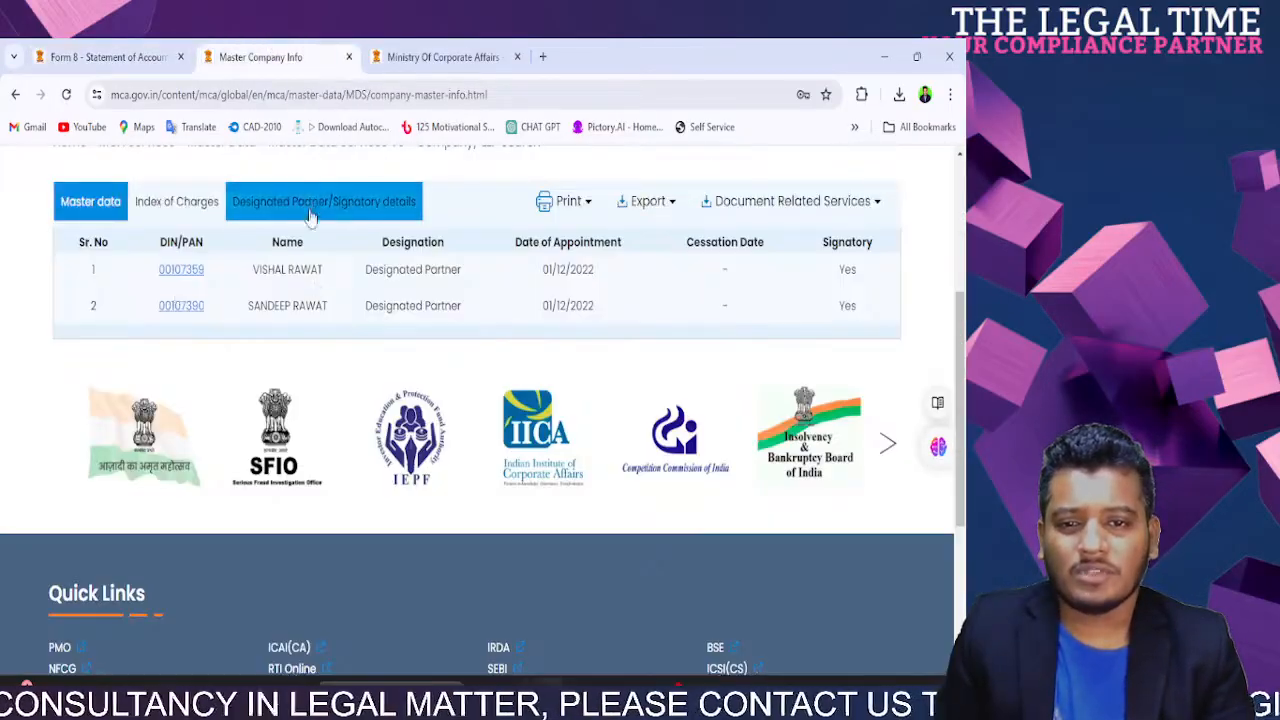
left_click_drag(145, 270, 206, 270)
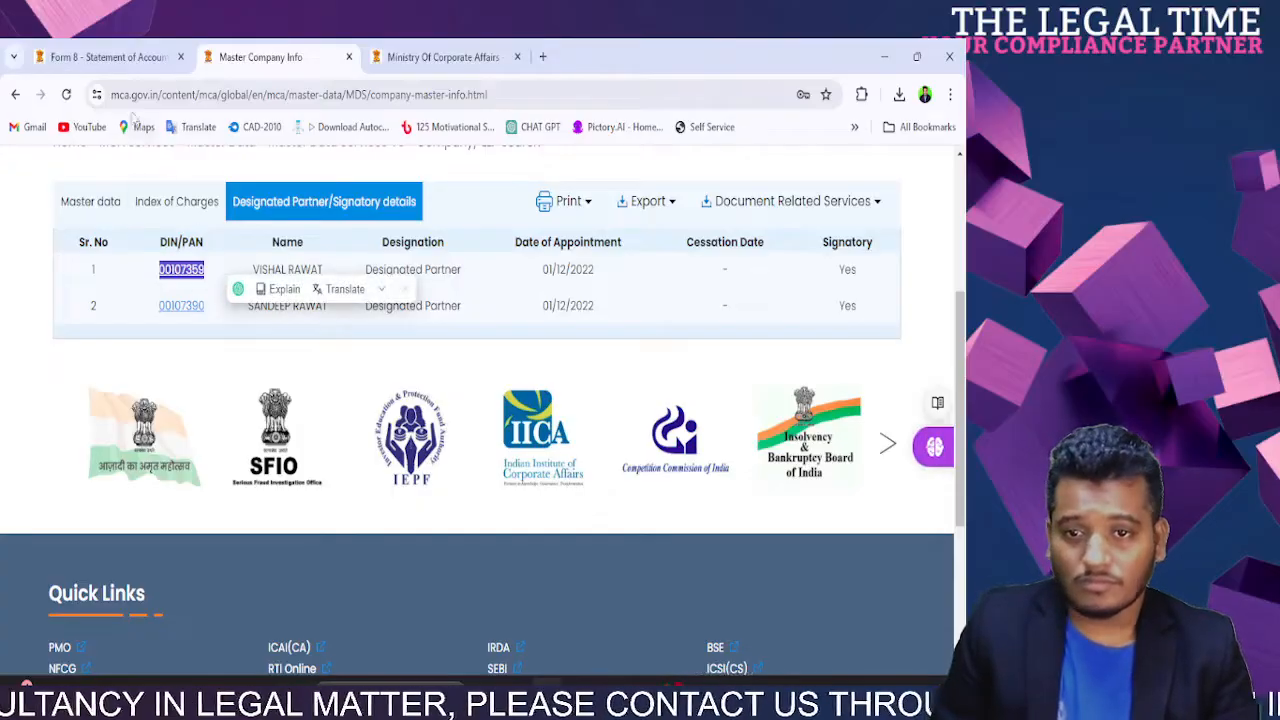
left_click(105, 57)
left_click(646, 318)
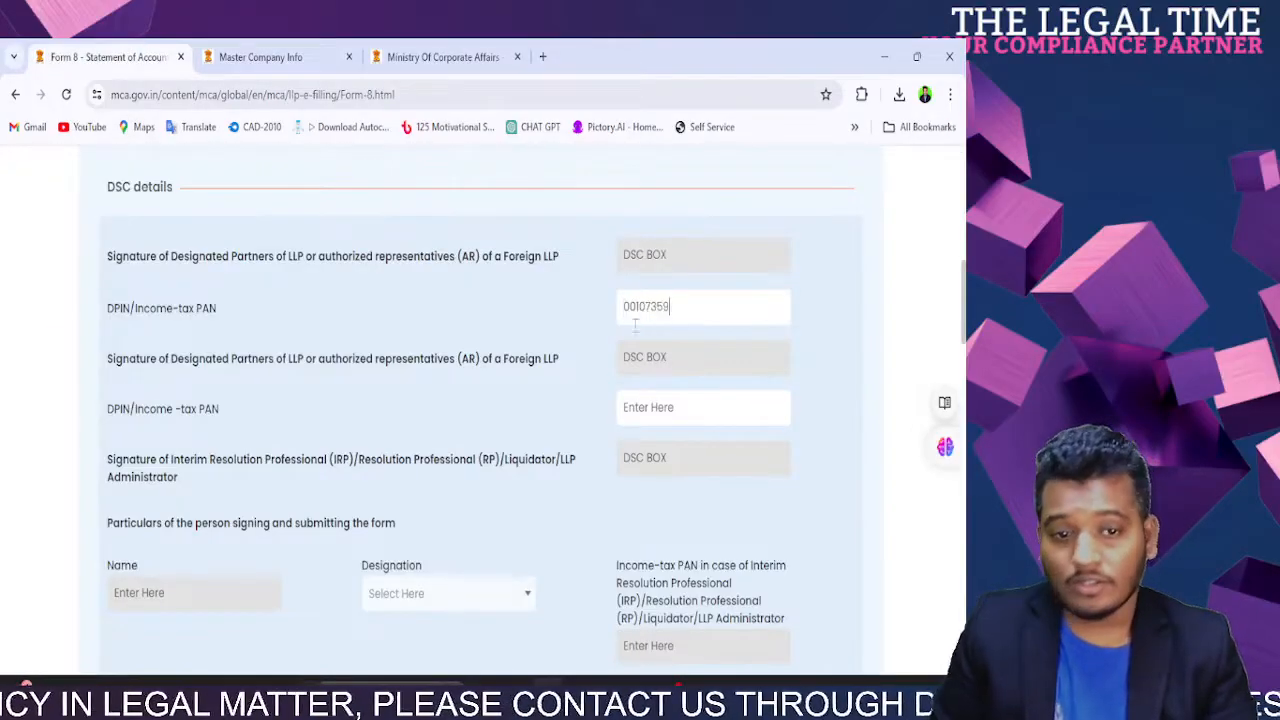
left_click(270, 90)
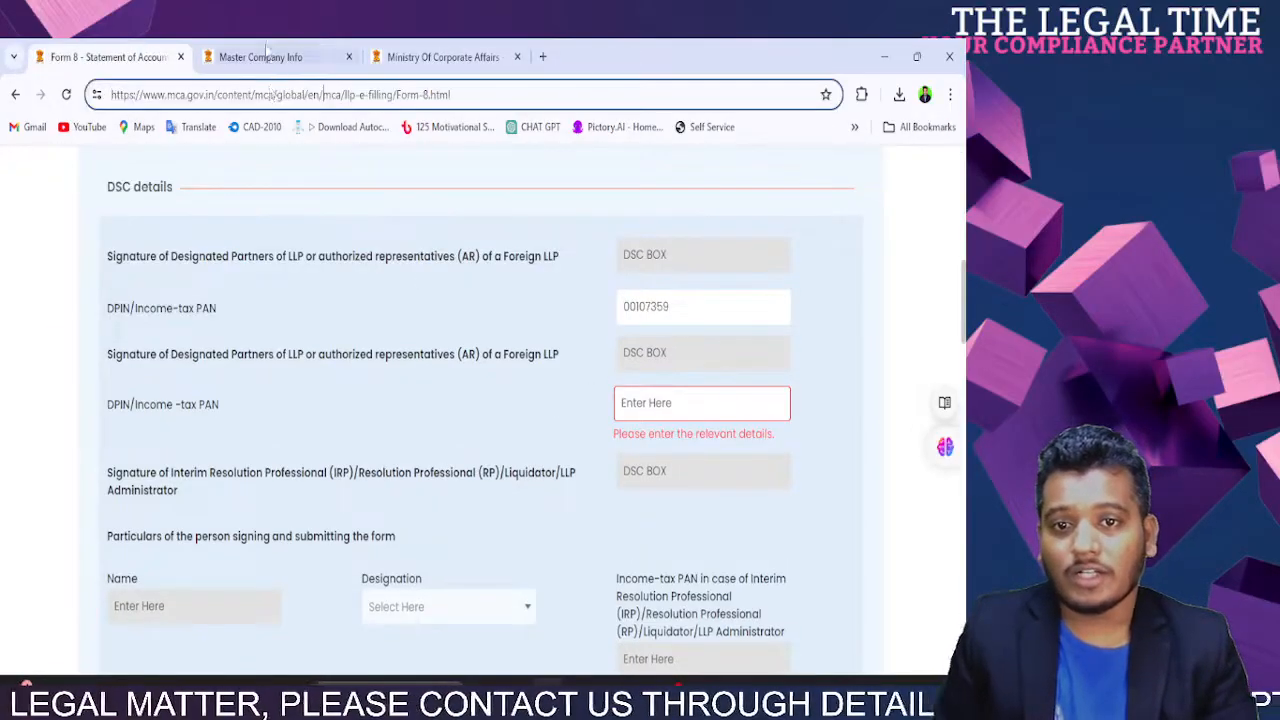
Step: Copy the second designated partner's DIN into the second DPIN field
left_click(266, 57)
left_click_drag(158, 305, 217, 316)
key("ctrl+c")
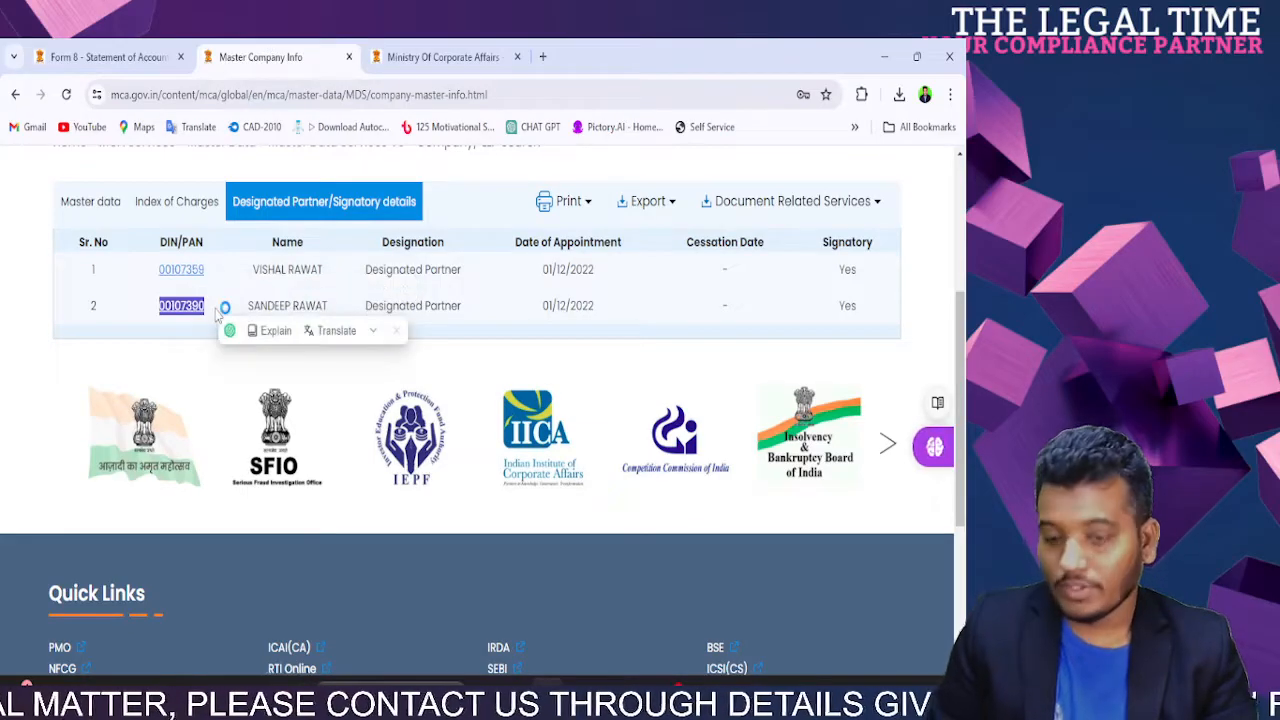
left_click(105, 57)
left_click(667, 404)
key("ctrl+v")
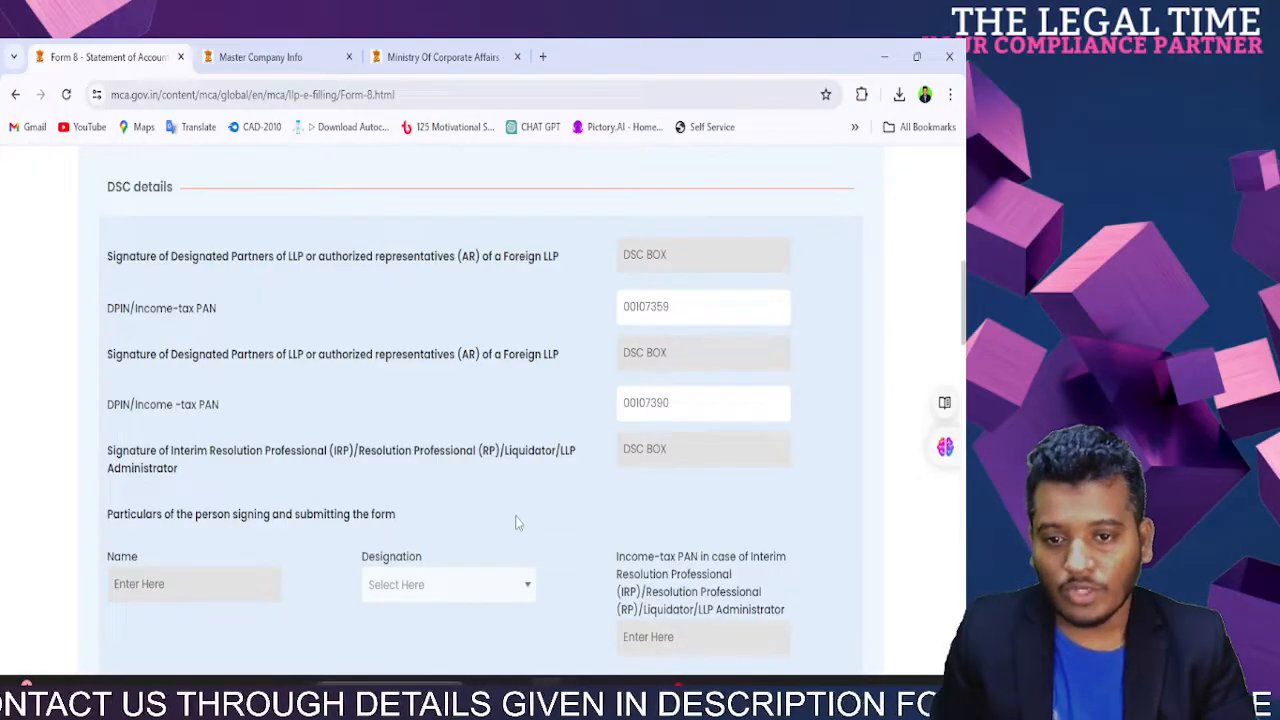
Step: Make a Designated partner the certifier and paste their DPIN so the name auto-fills
scroll(516, 521, "down", 3)
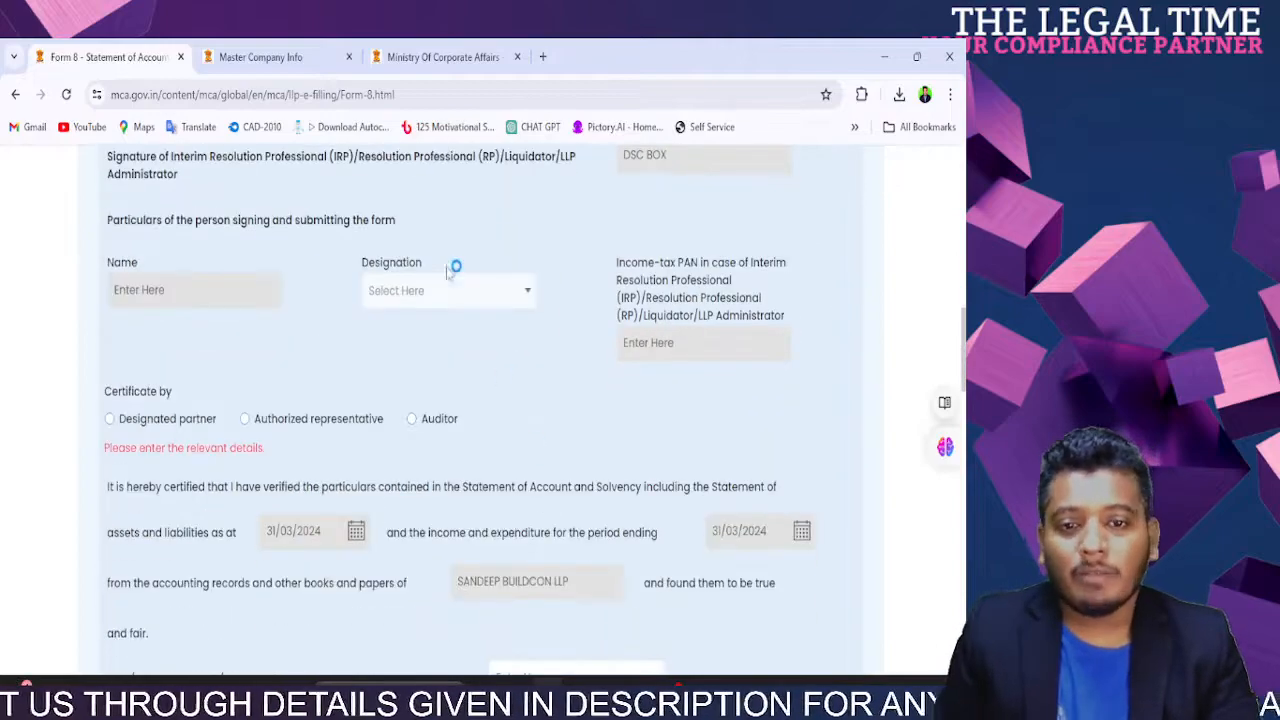
left_click(113, 420)
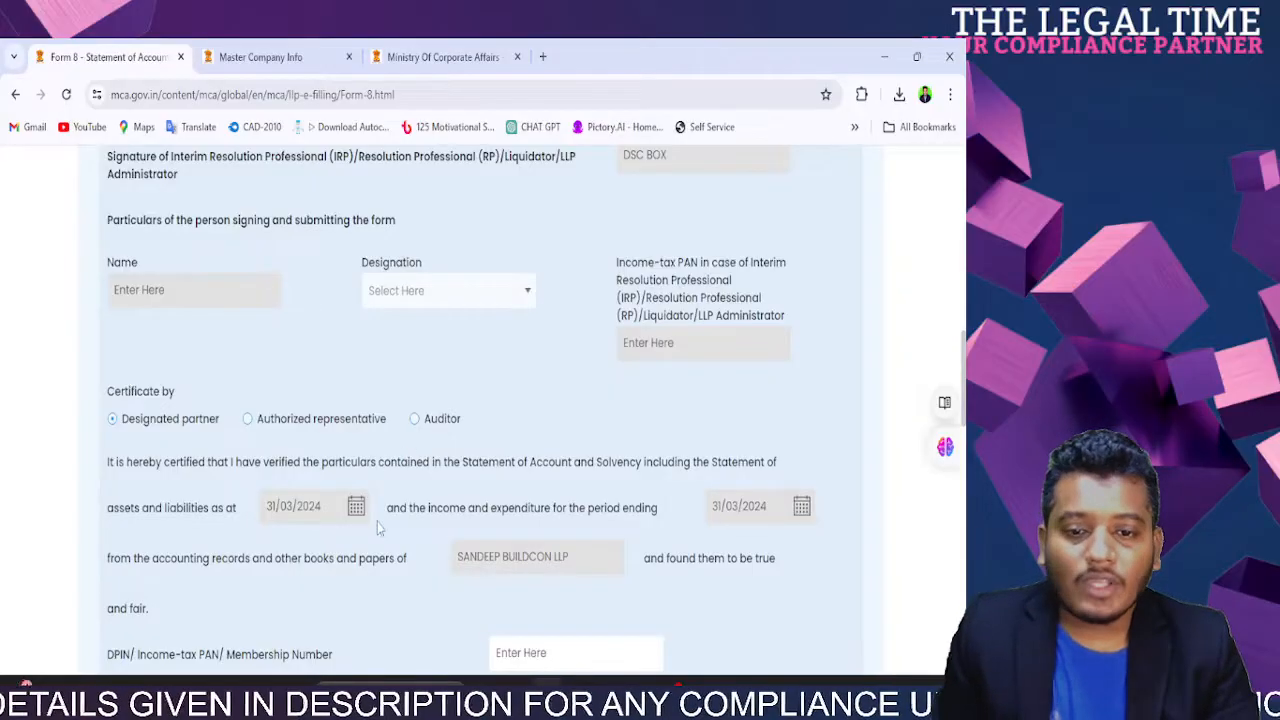
scroll(666, 515, "down", 3)
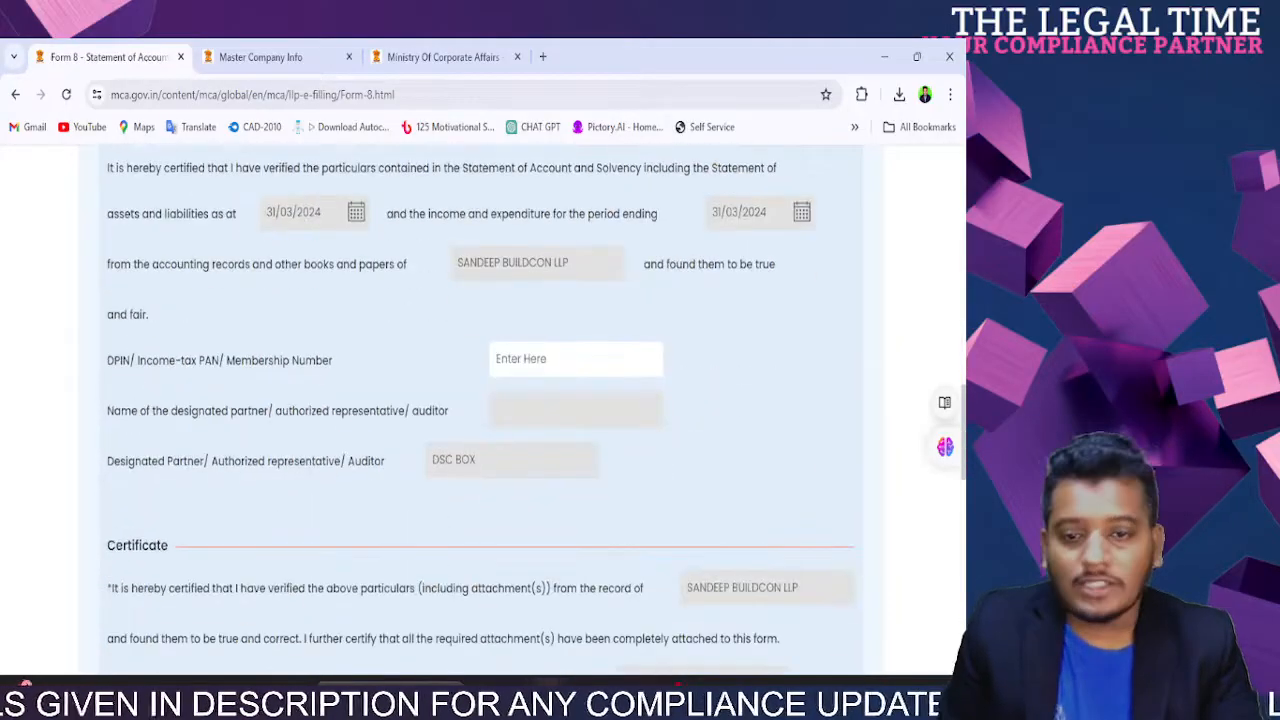
left_click_drag(114, 360, 363, 365)
left_click(488, 362)
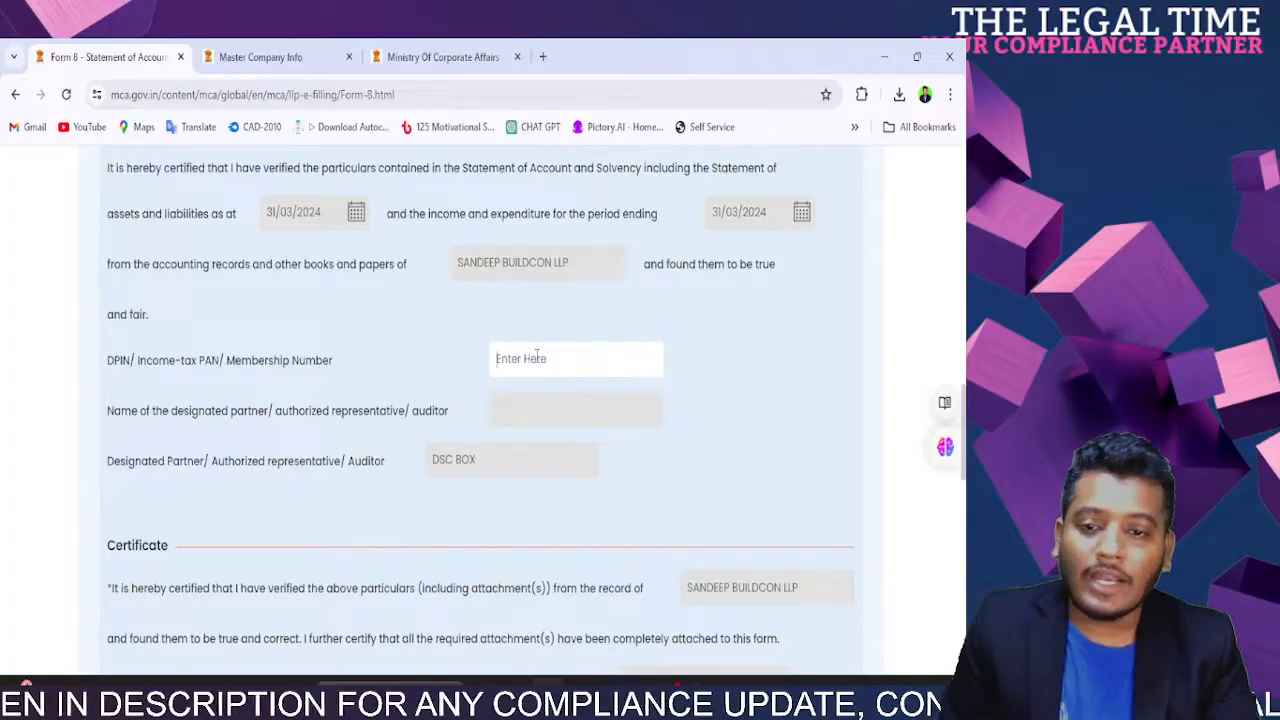
key("ctrl+v")
left_click(622, 447)
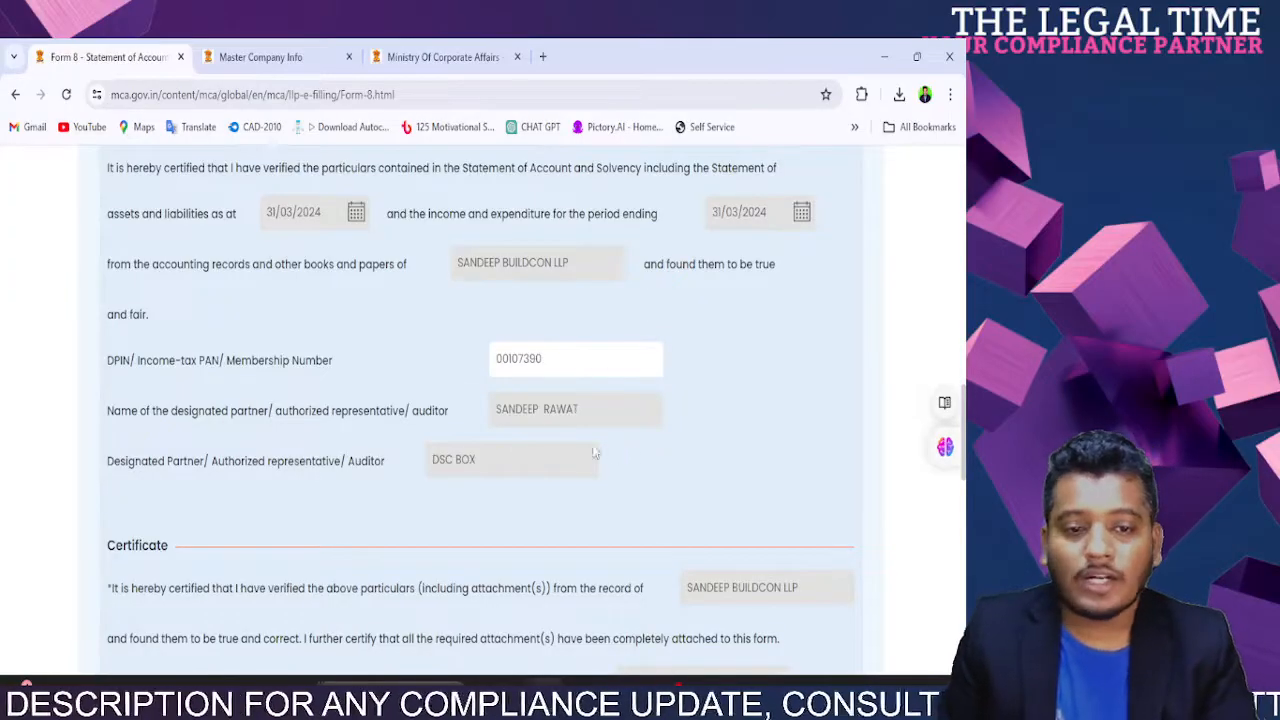
left_click_drag(496, 409, 588, 410)
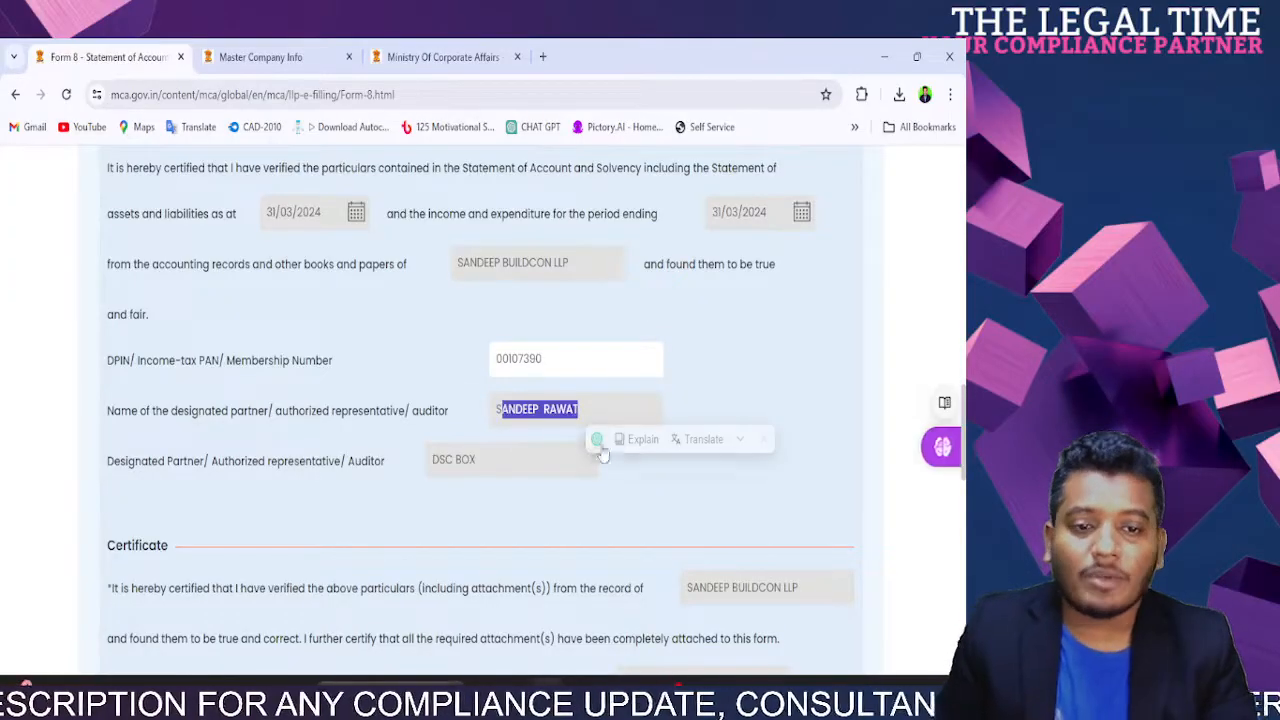
left_click(725, 370)
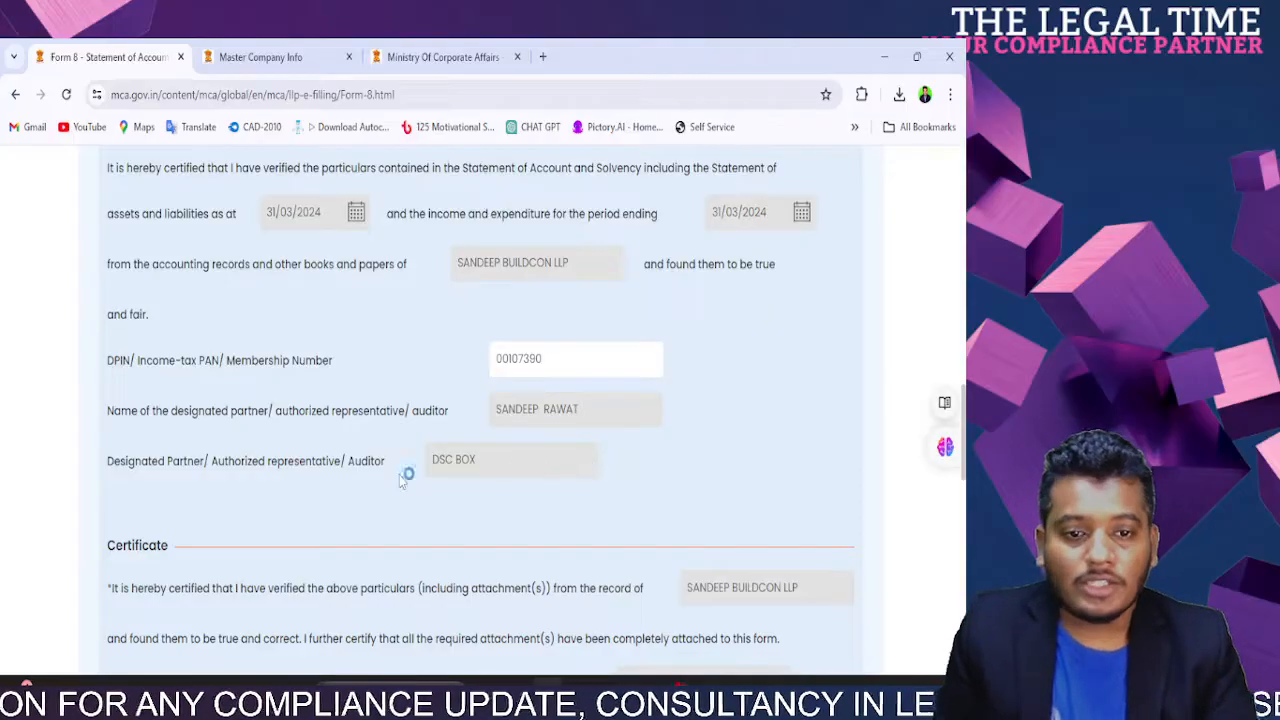
scroll(400, 478, "down", 3)
scroll(400, 478, "up", 3)
left_click_drag(235, 463, 324, 485)
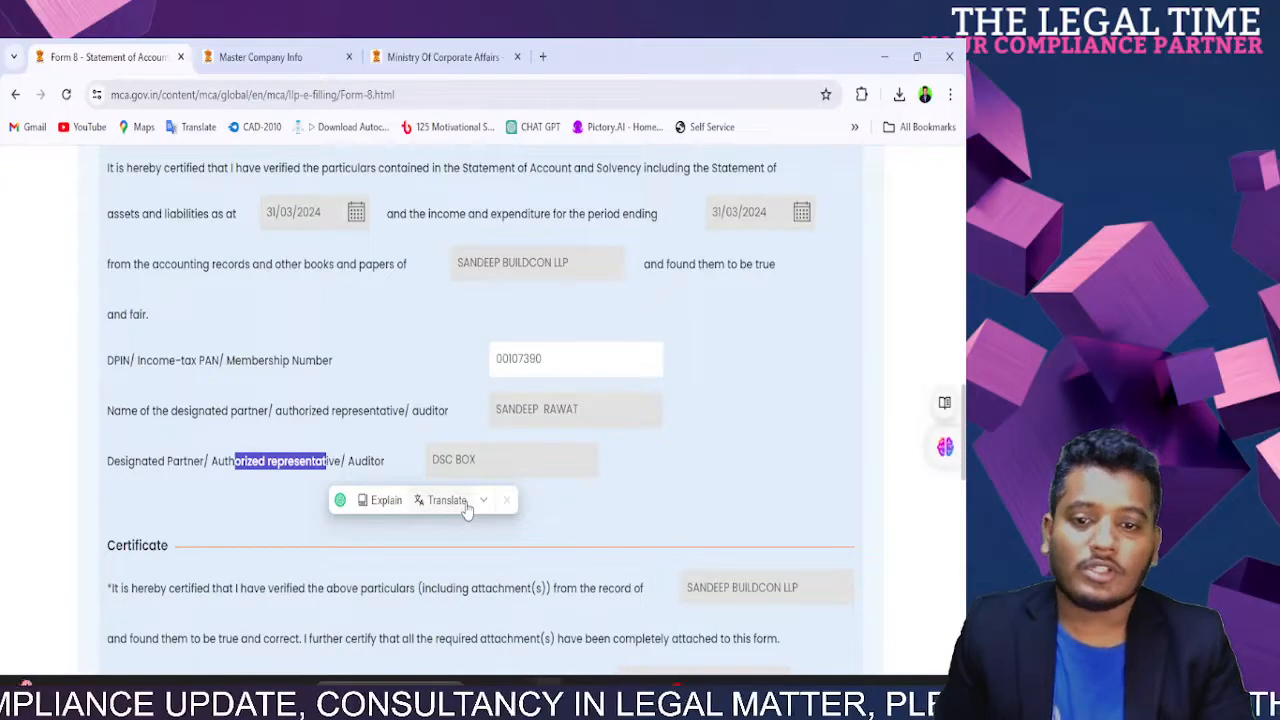
left_click(207, 471)
left_click_drag(103, 470, 382, 462)
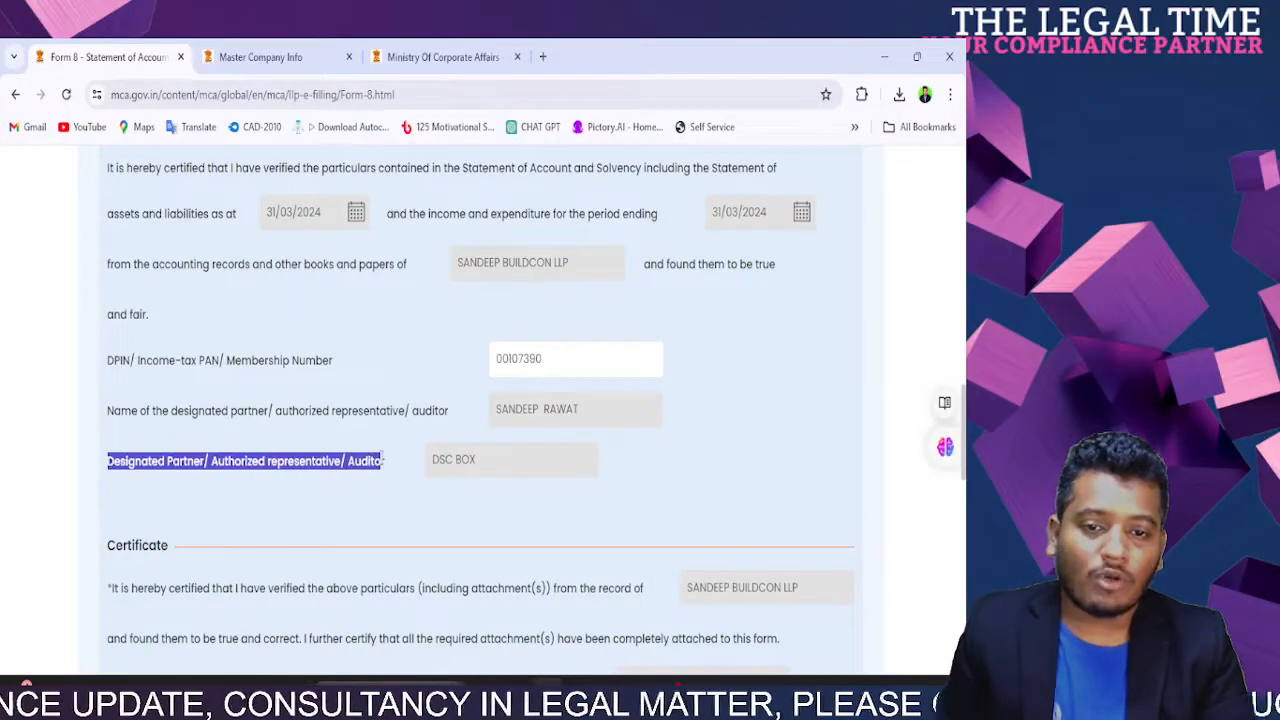
left_click(534, 488)
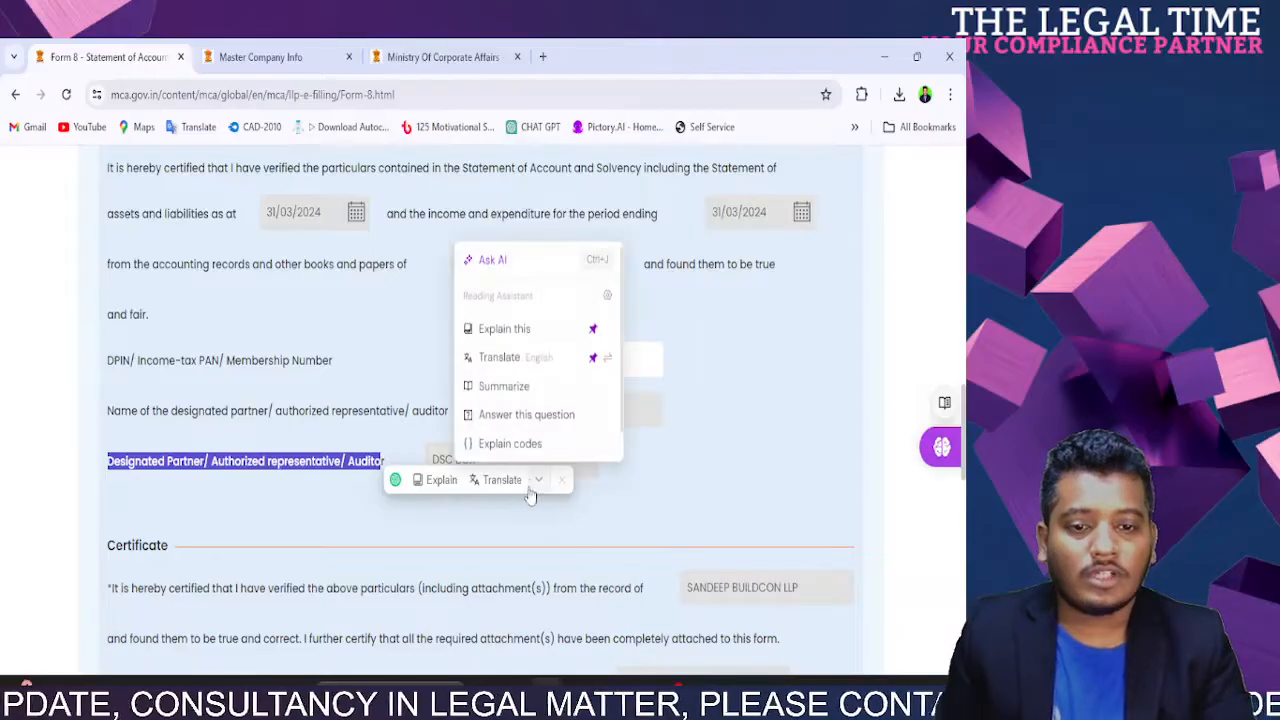
left_click(418, 484)
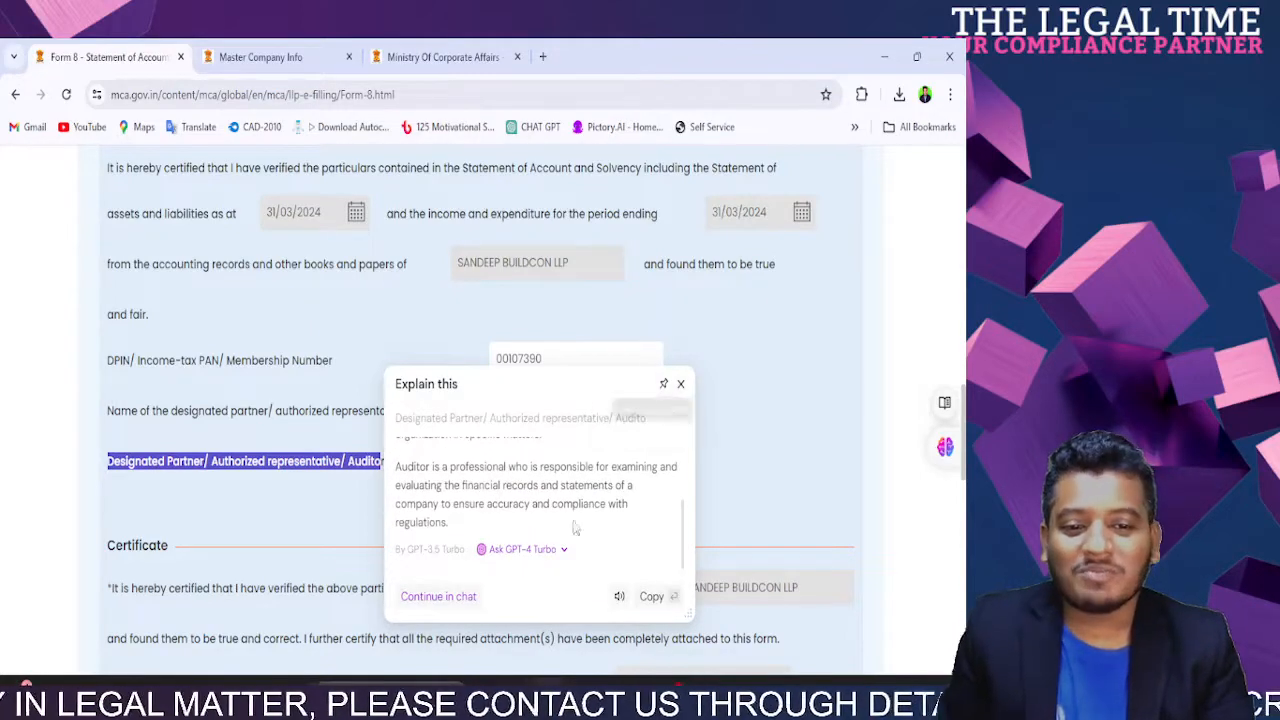
scroll(561, 550, "up", 3)
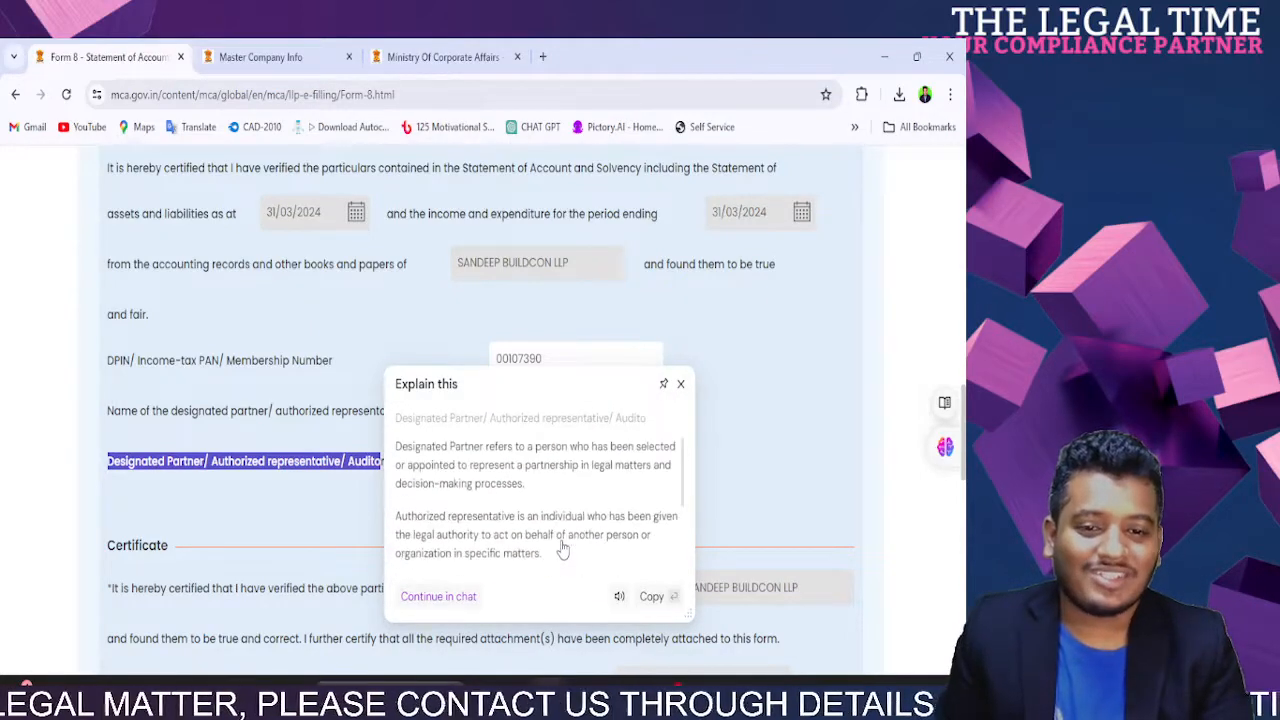
left_click(680, 383)
left_click(492, 488)
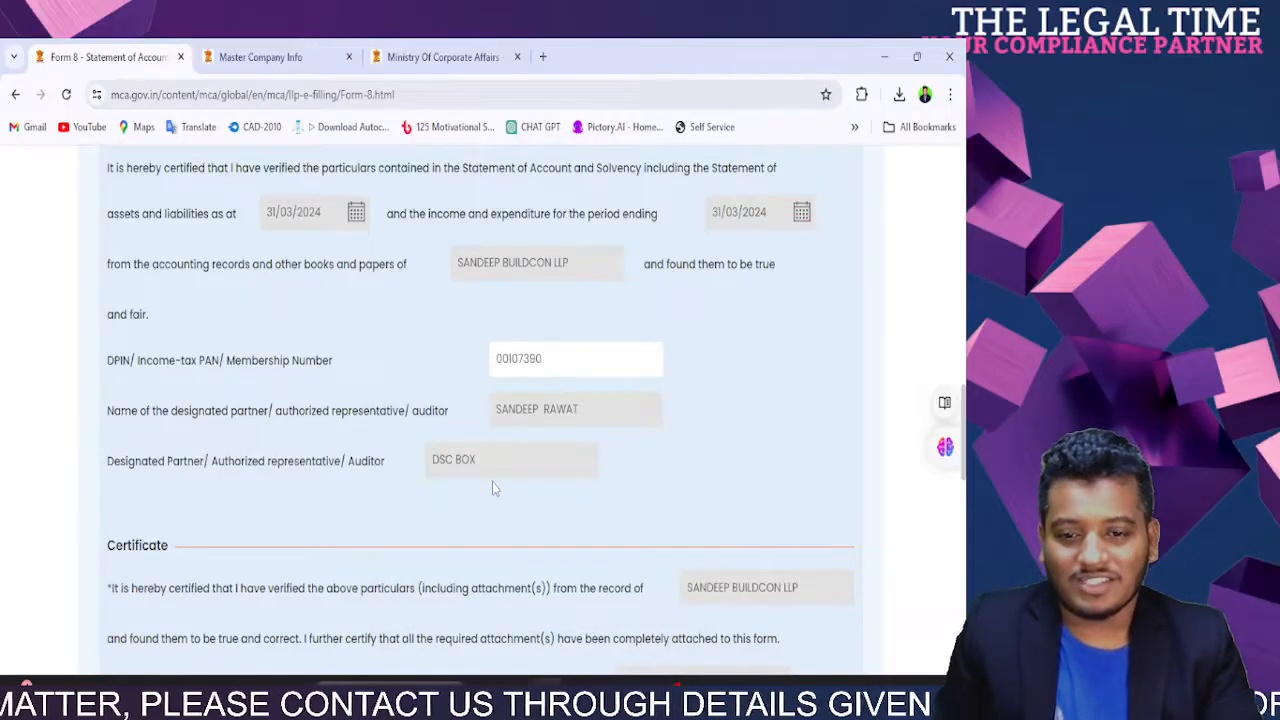
scroll(492, 482, "down", 3)
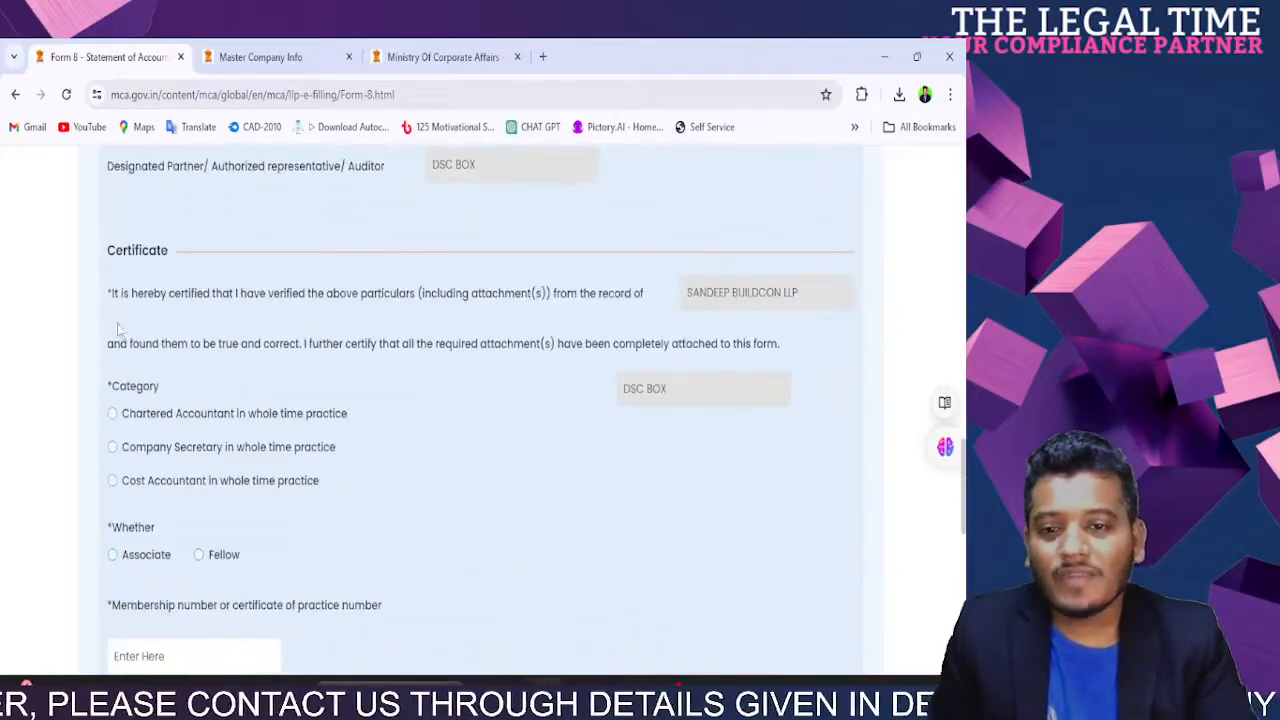
Step: Attempt Next with the Certificate empty, flagging category, Associate/Fellow and membership number as required
left_click_drag(114, 293, 668, 298)
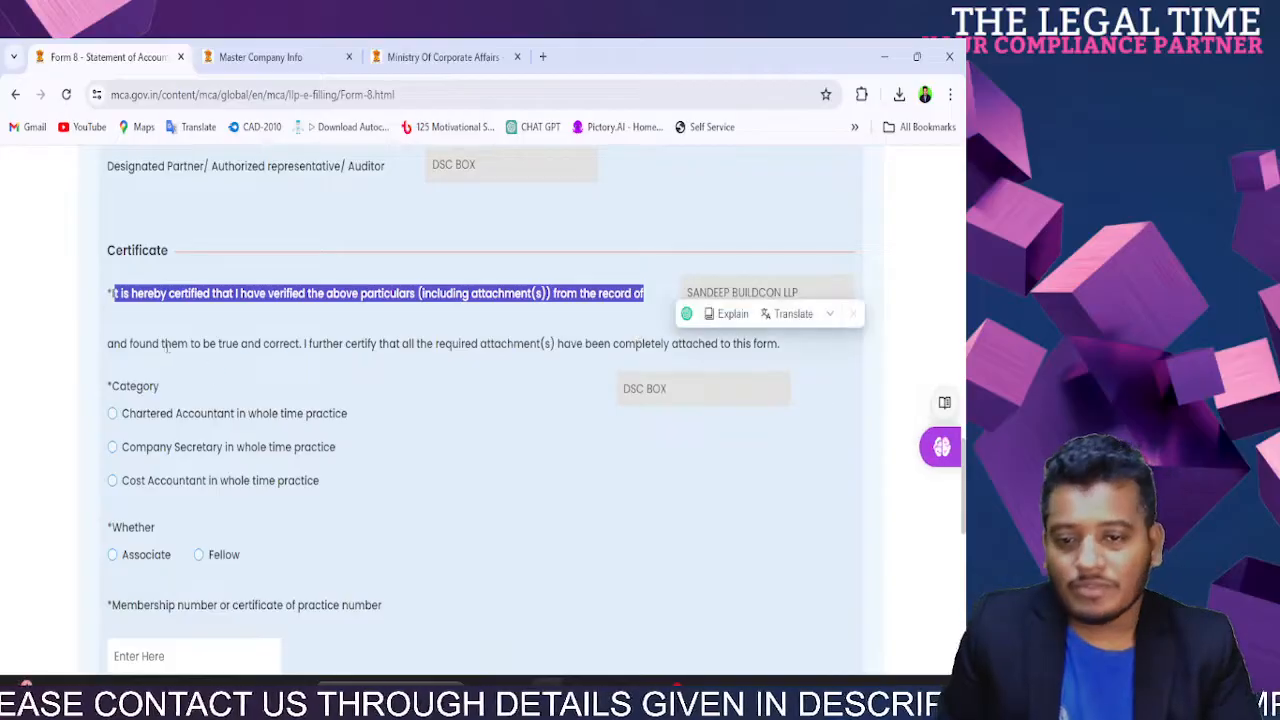
left_click_drag(153, 343, 713, 348)
left_click(602, 407)
scroll(602, 407, "down", 10)
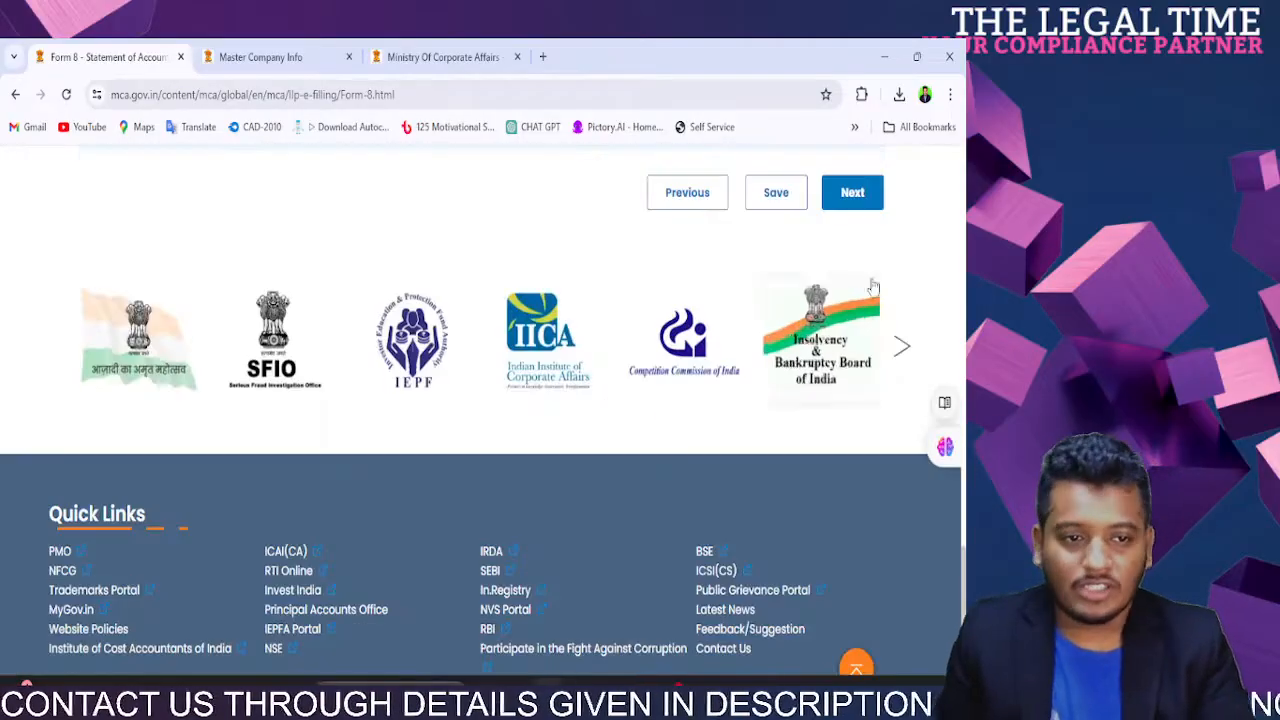
left_click(848, 200)
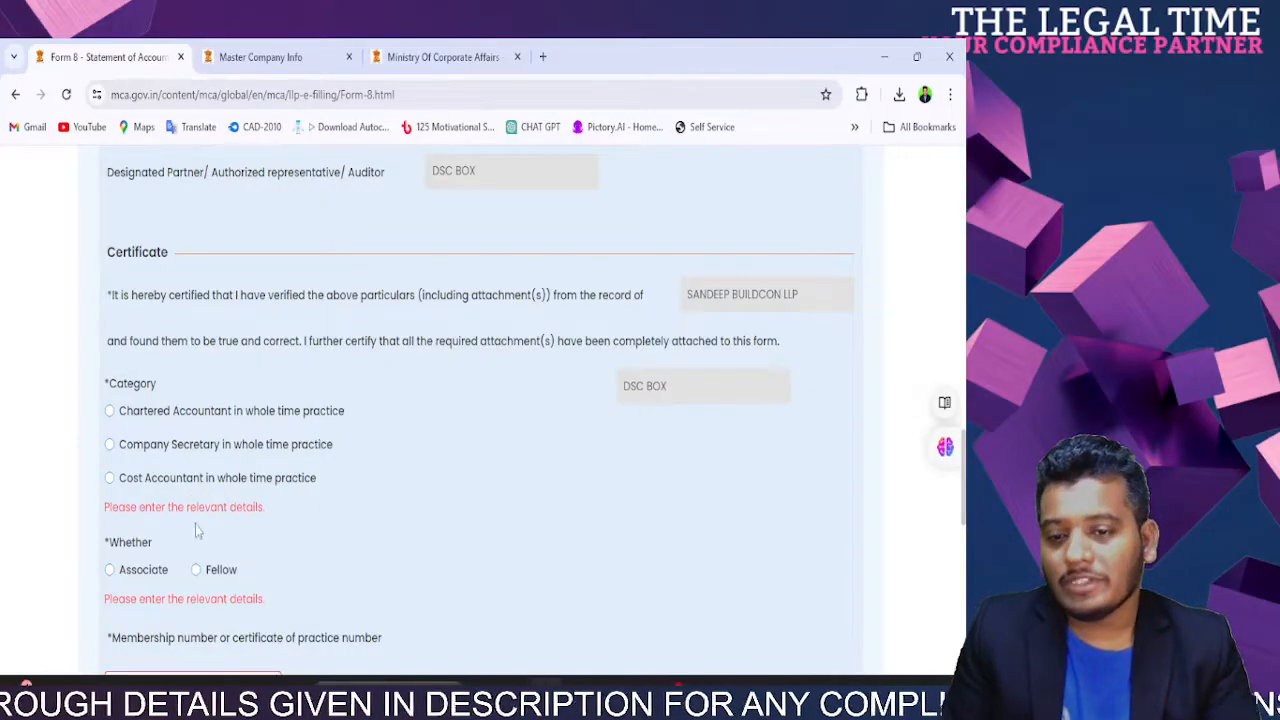
scroll(276, 620, "down", 3)
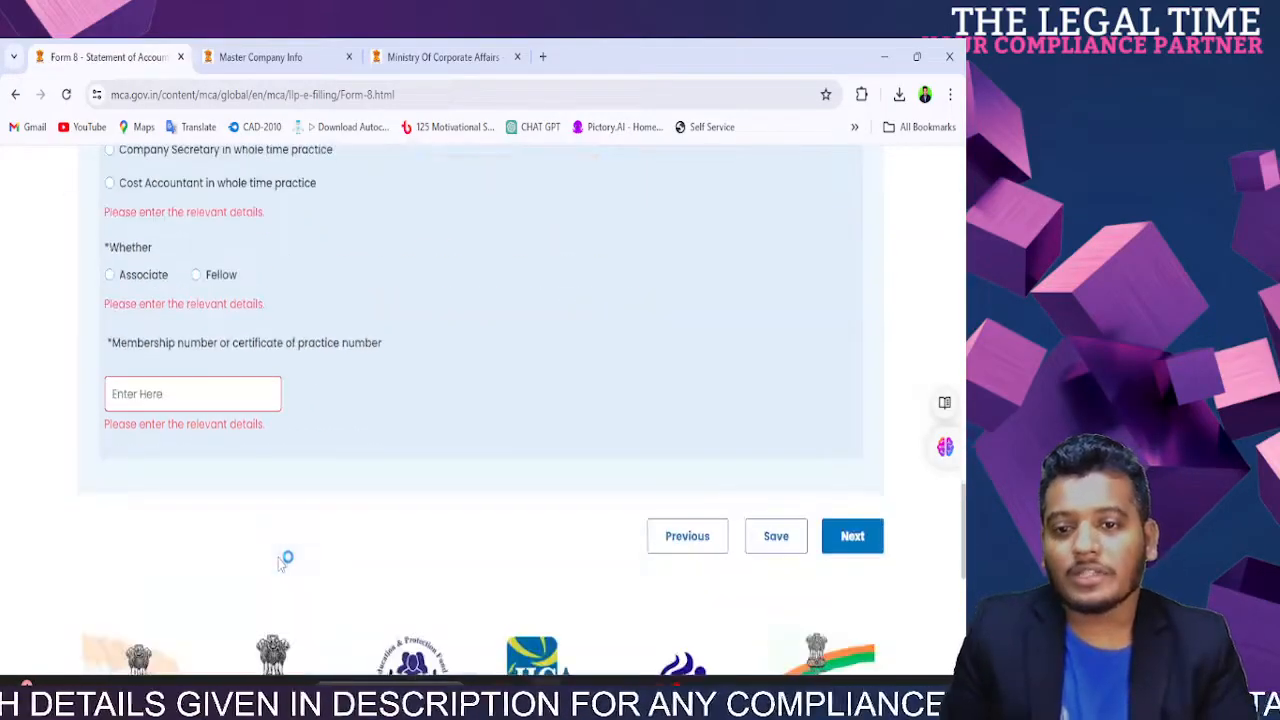
scroll(962, 484, "up", 3)
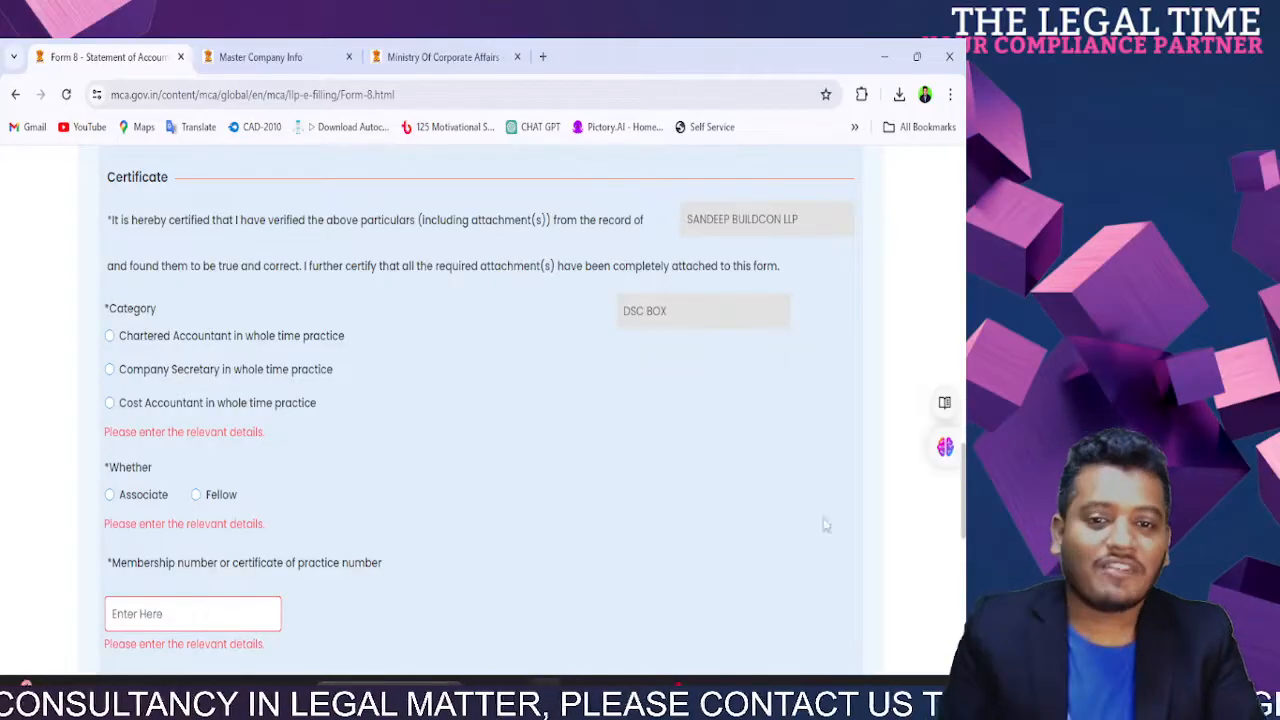
scroll(563, 487, "up", 3)
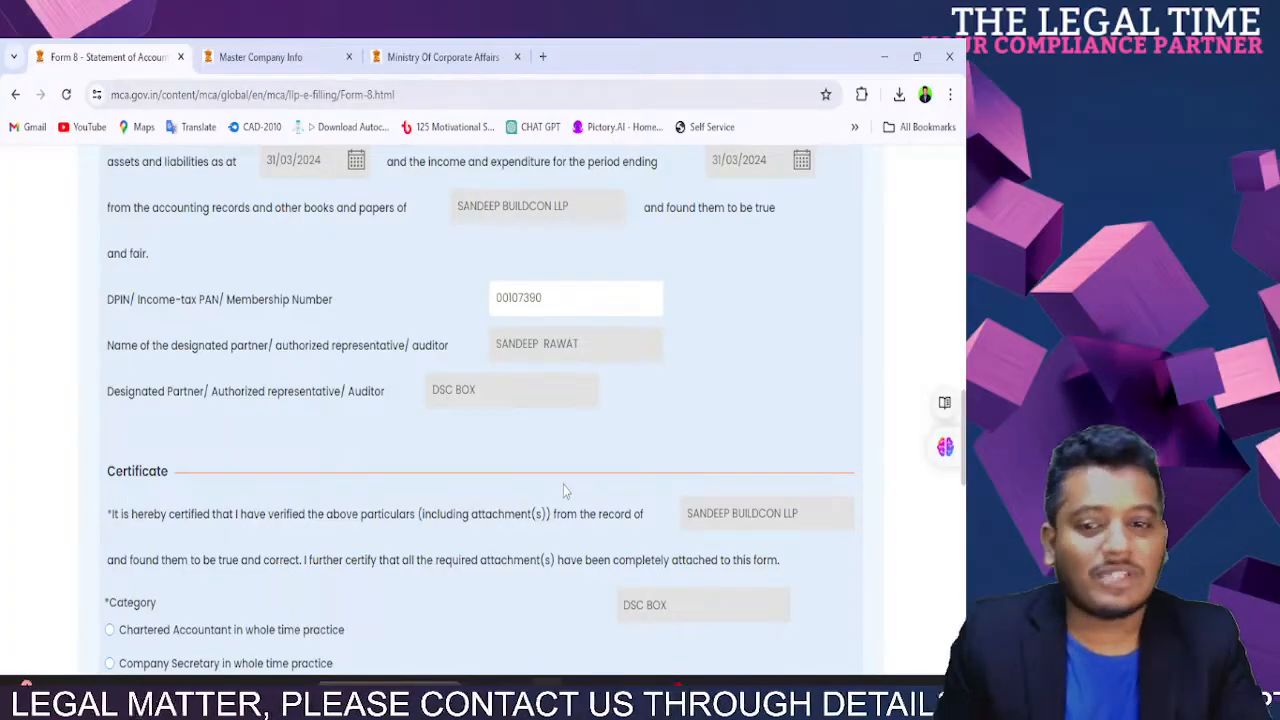
scroll(563, 487, "down", 3)
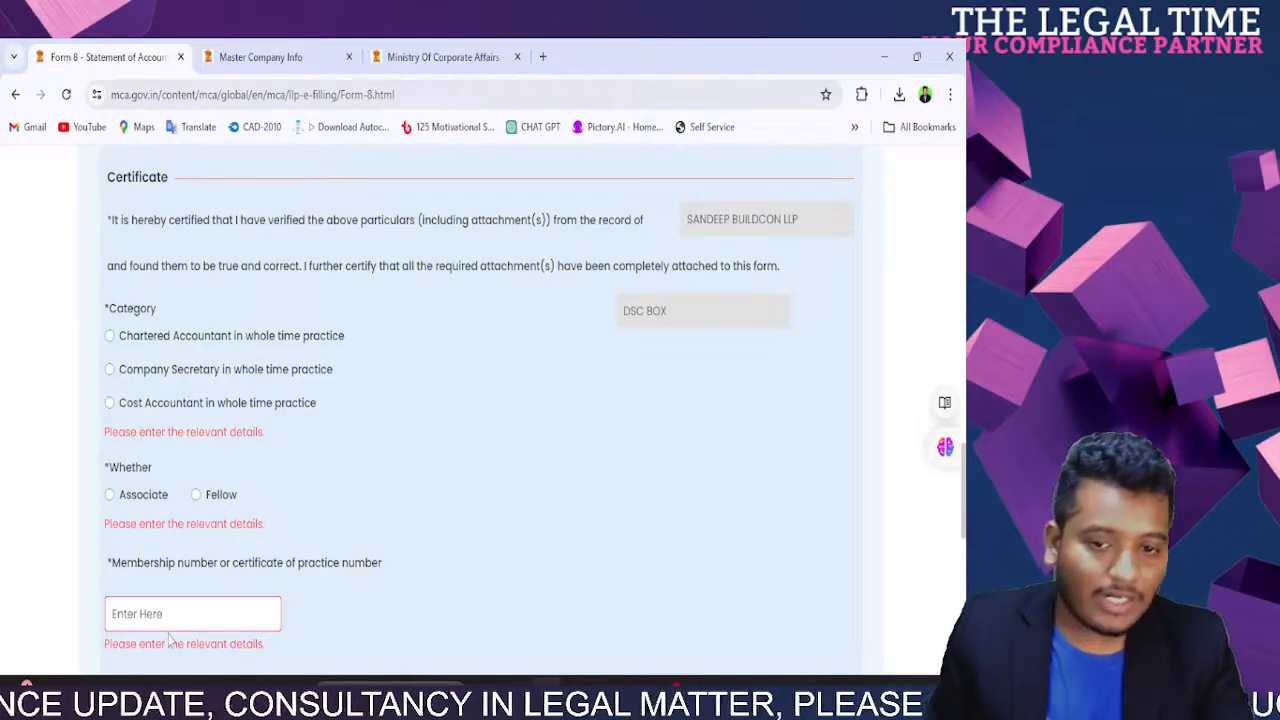
scroll(172, 637, "down", 6)
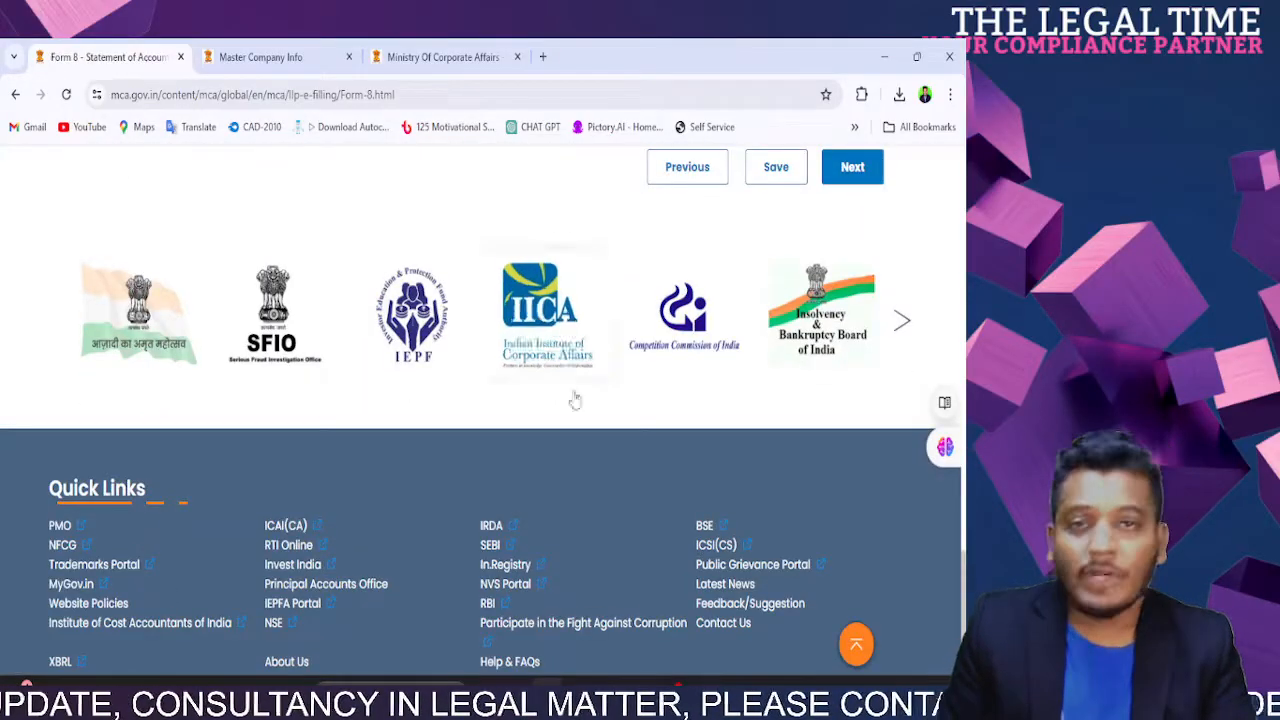
scroll(565, 420, "up", 6)
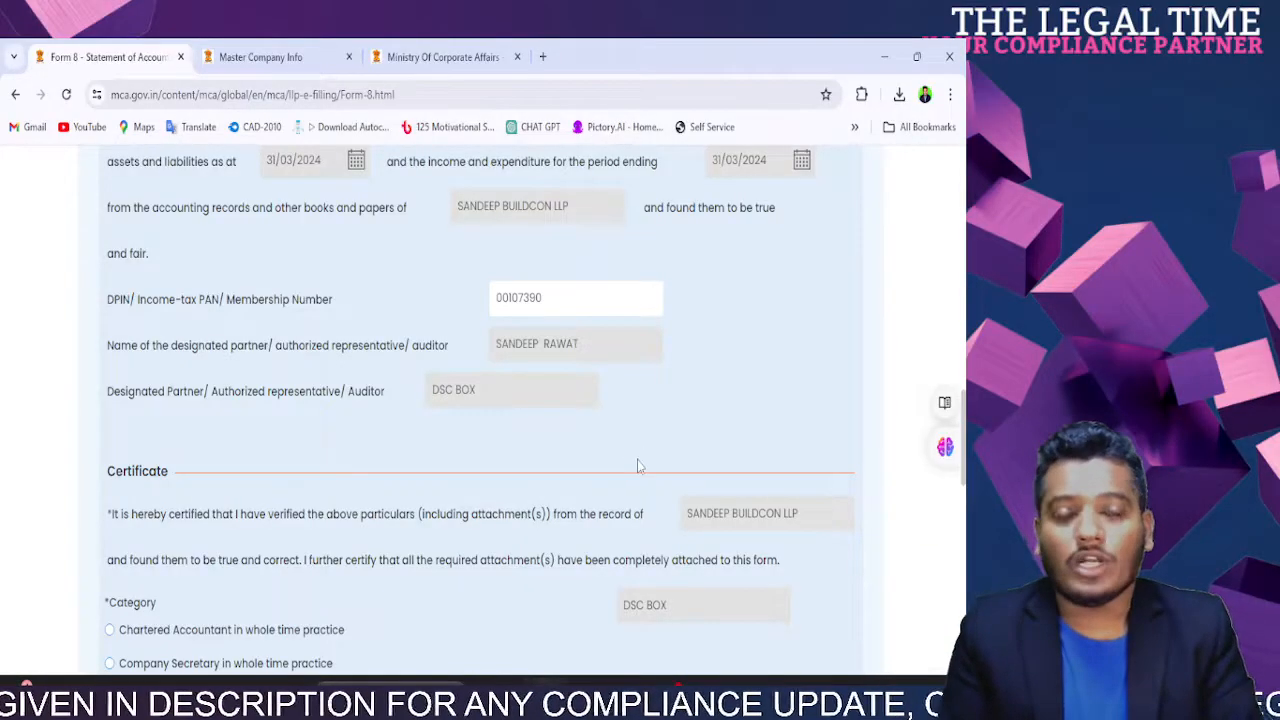
scroll(637, 464, "down", 3)
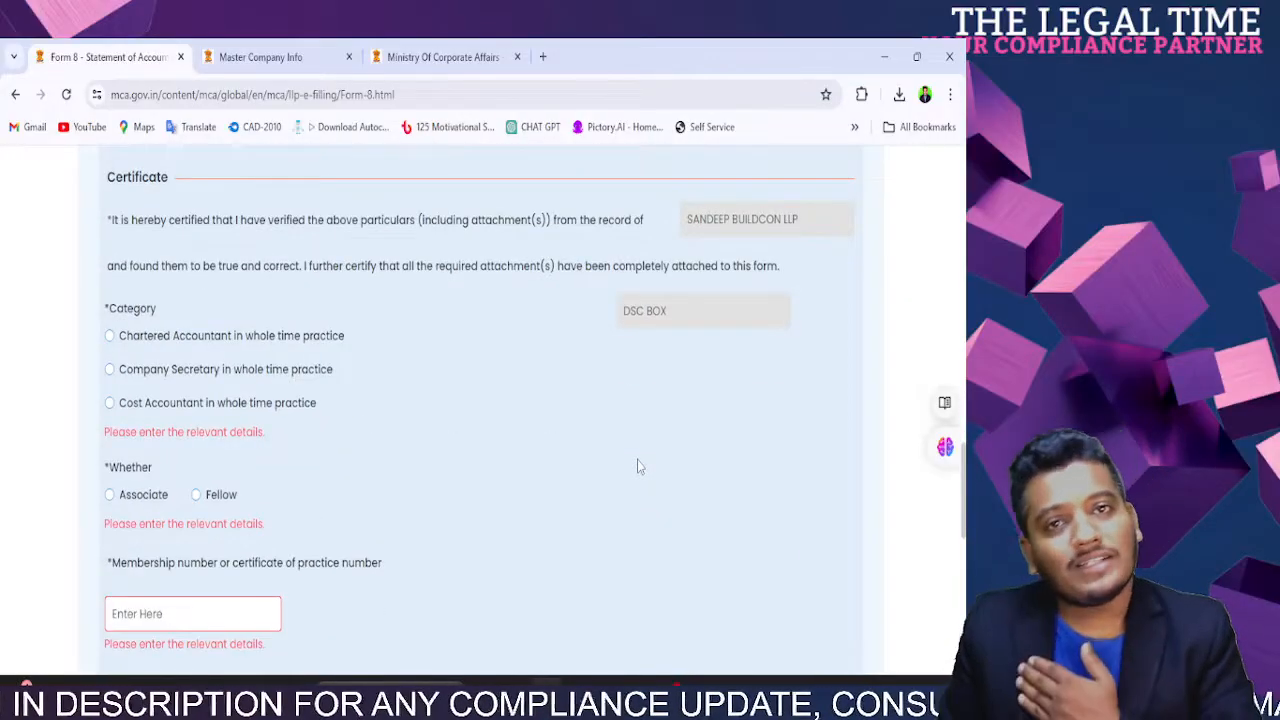
scroll(637, 459, "up", 10)
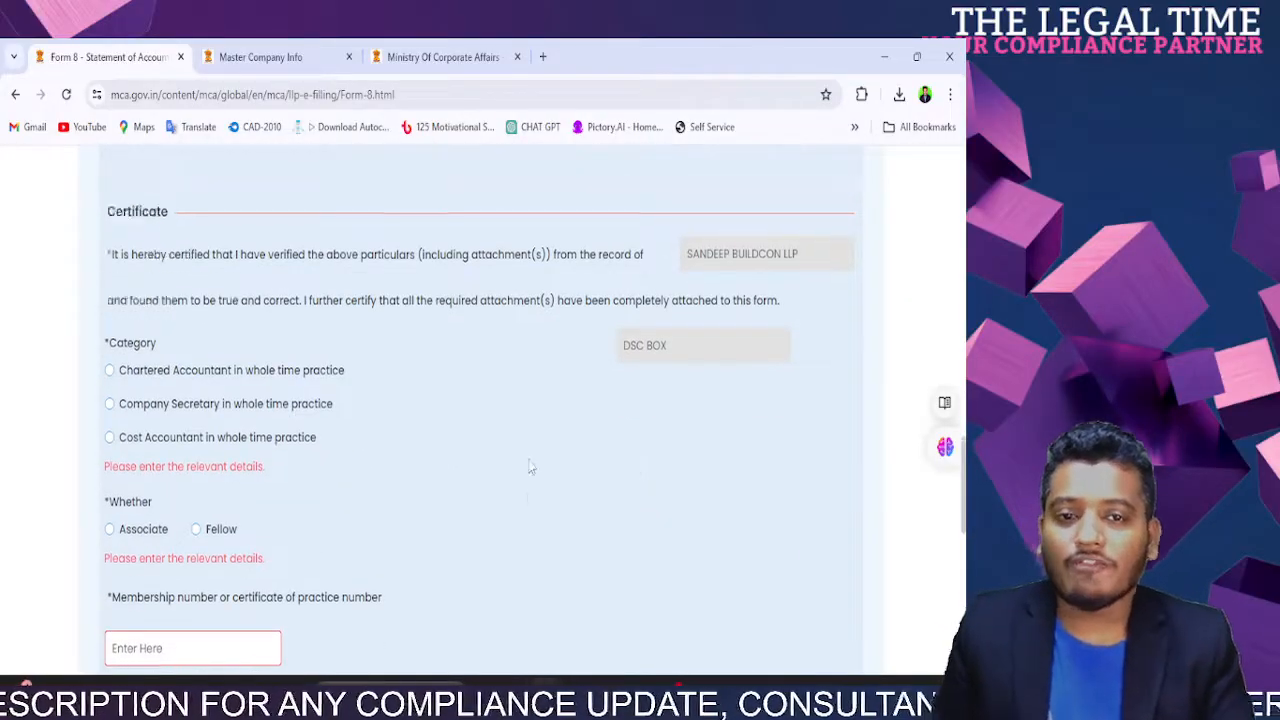
scroll(530, 466, "down", 2)
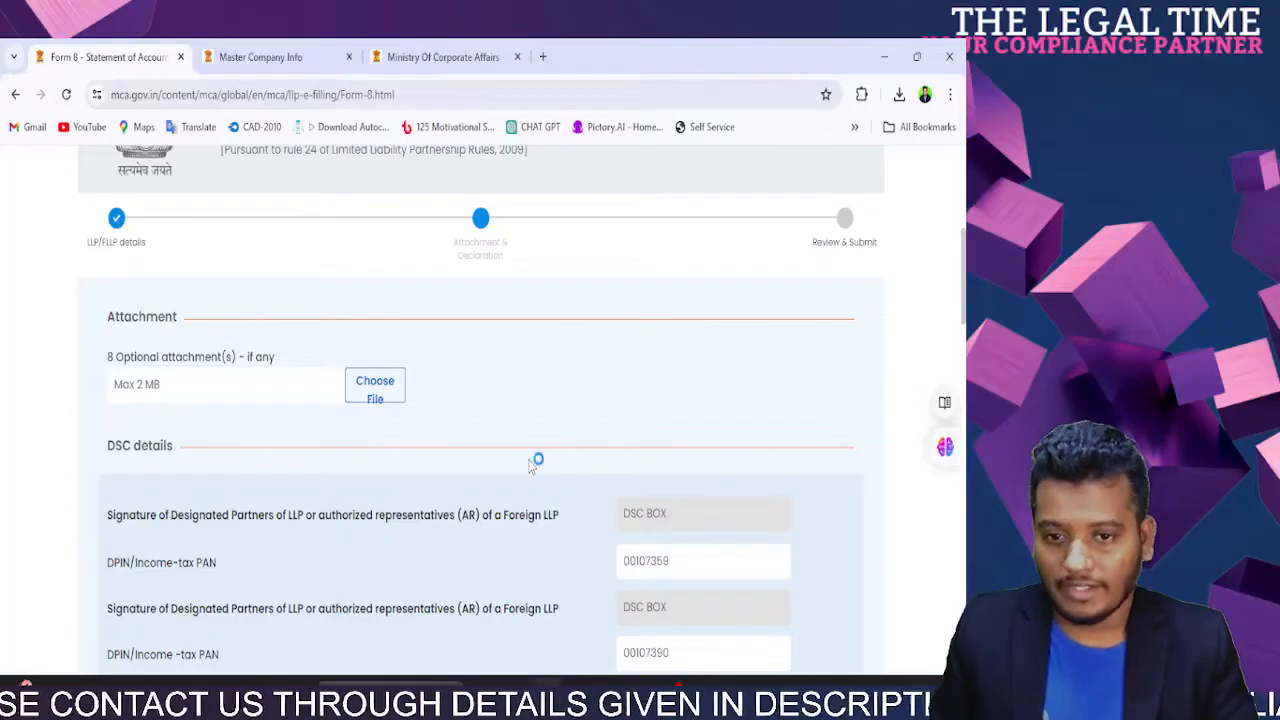
scroll(531, 466, "down", 3)
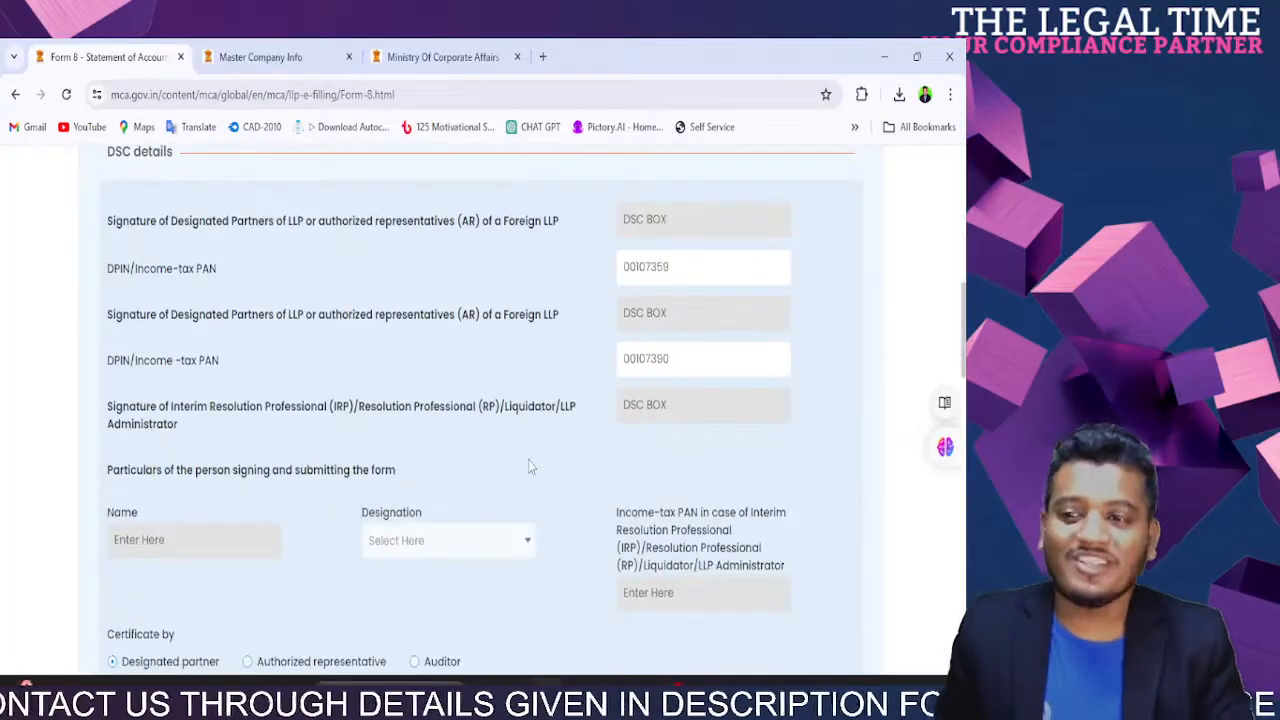